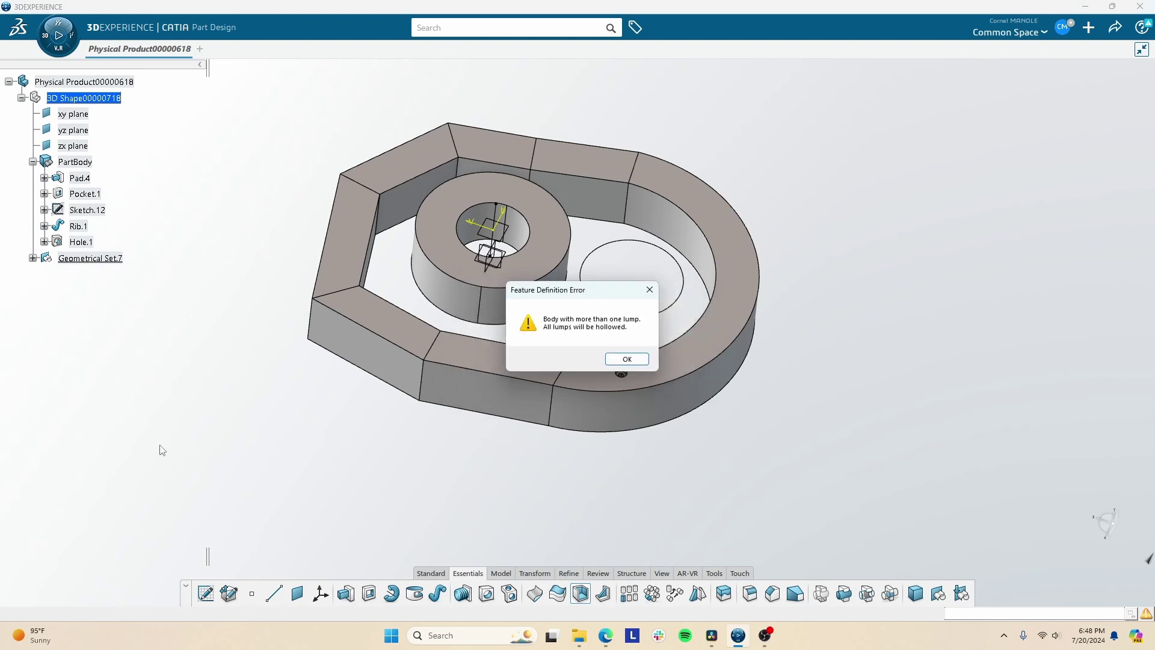
Select the seven underside faces of the outer rib ring as the shell's faces to remove
left_click(626, 359)
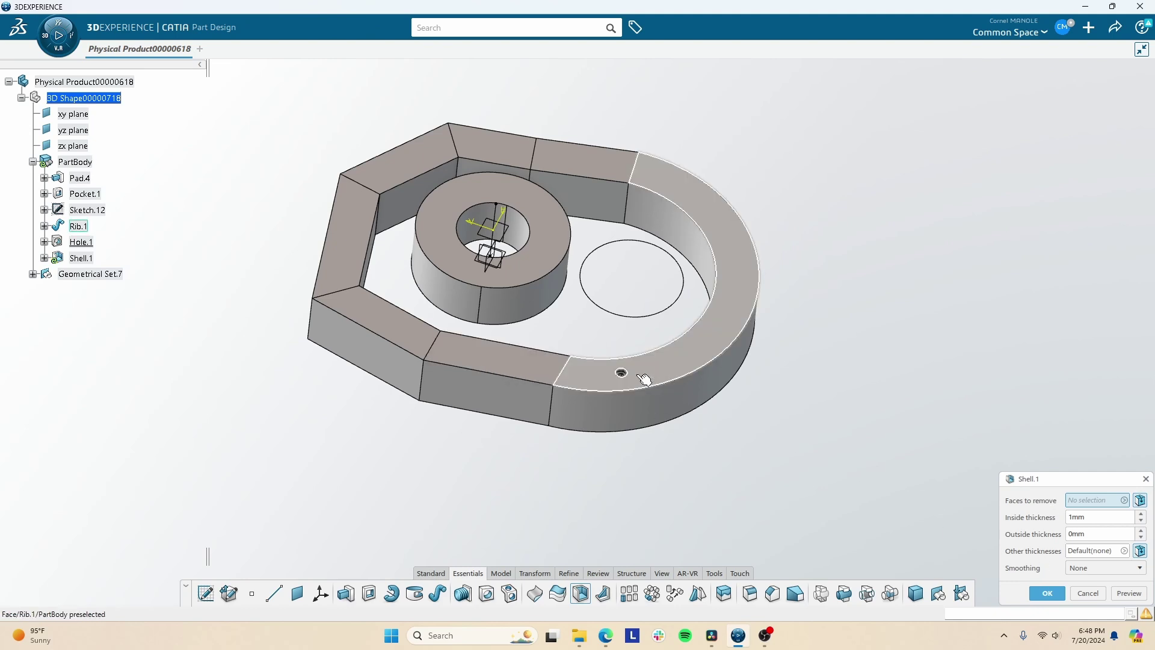
middle_click_drag(644, 379, 605, 377)
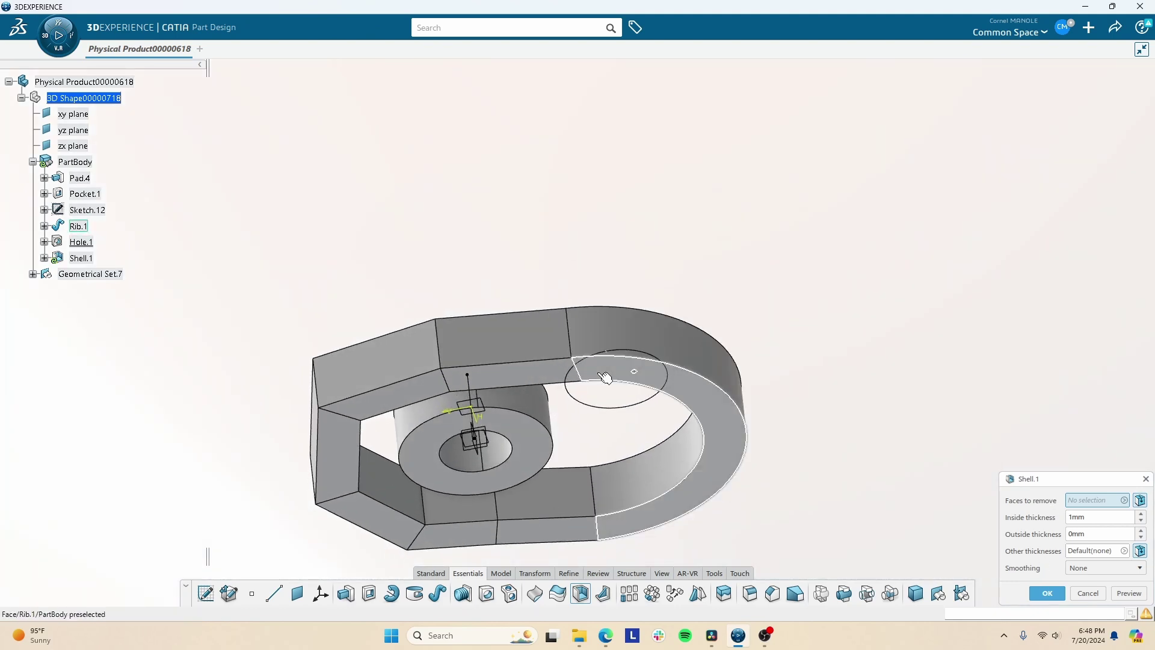
left_click(605, 377)
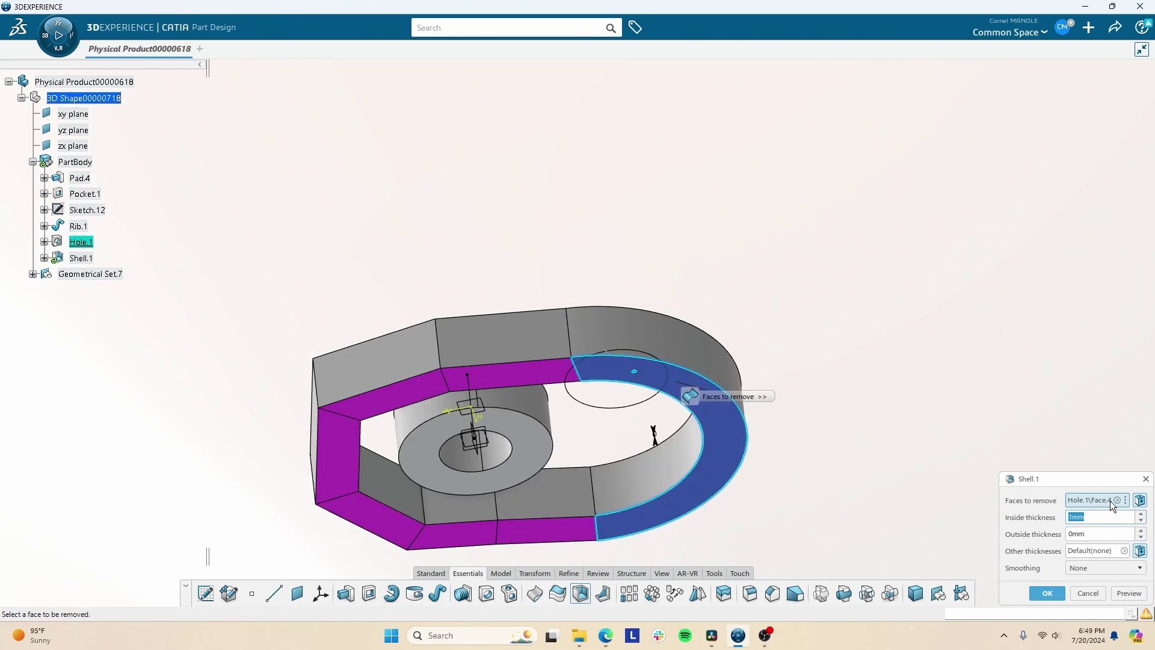
left_click(562, 531)
left_click(457, 536)
left_click(370, 524)
left_click(337, 458)
left_click(385, 392)
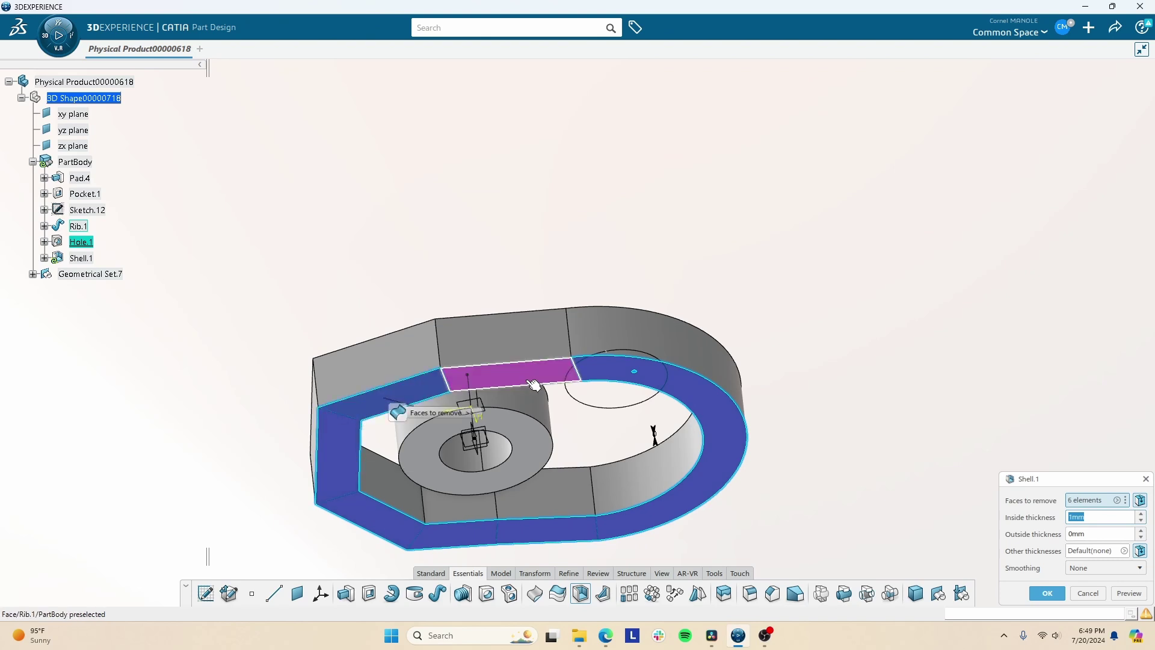
left_click(534, 385)
Set the shell's inside thickness to 5 mm and create the shell
left_click(1112, 594)
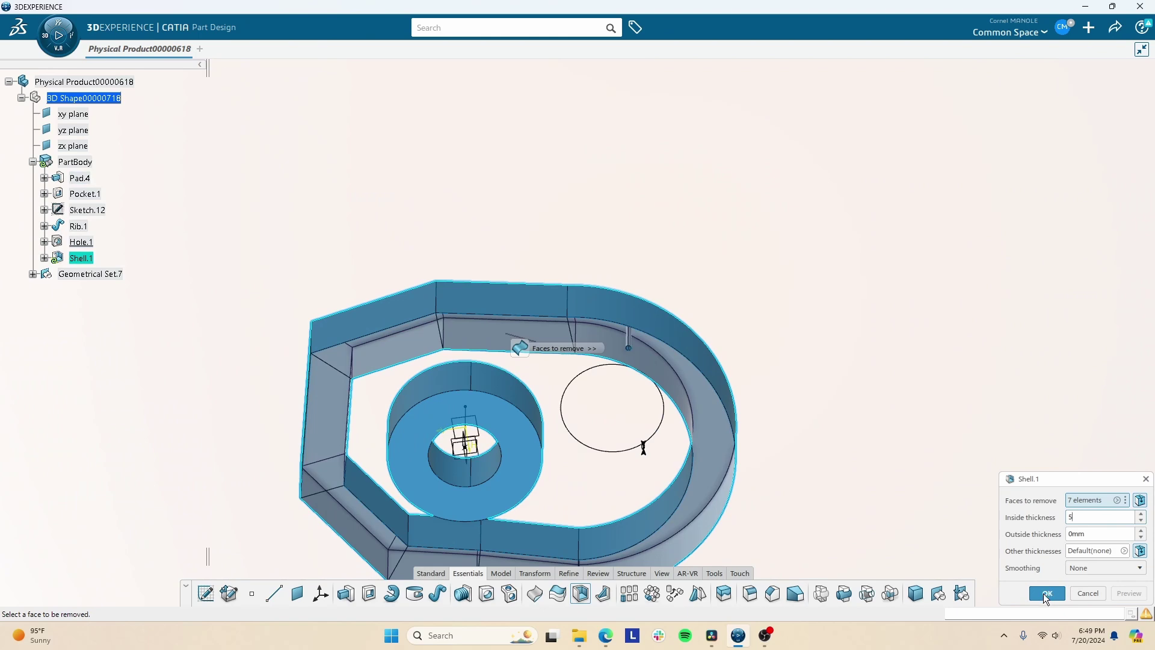
type("5")
key("Return")
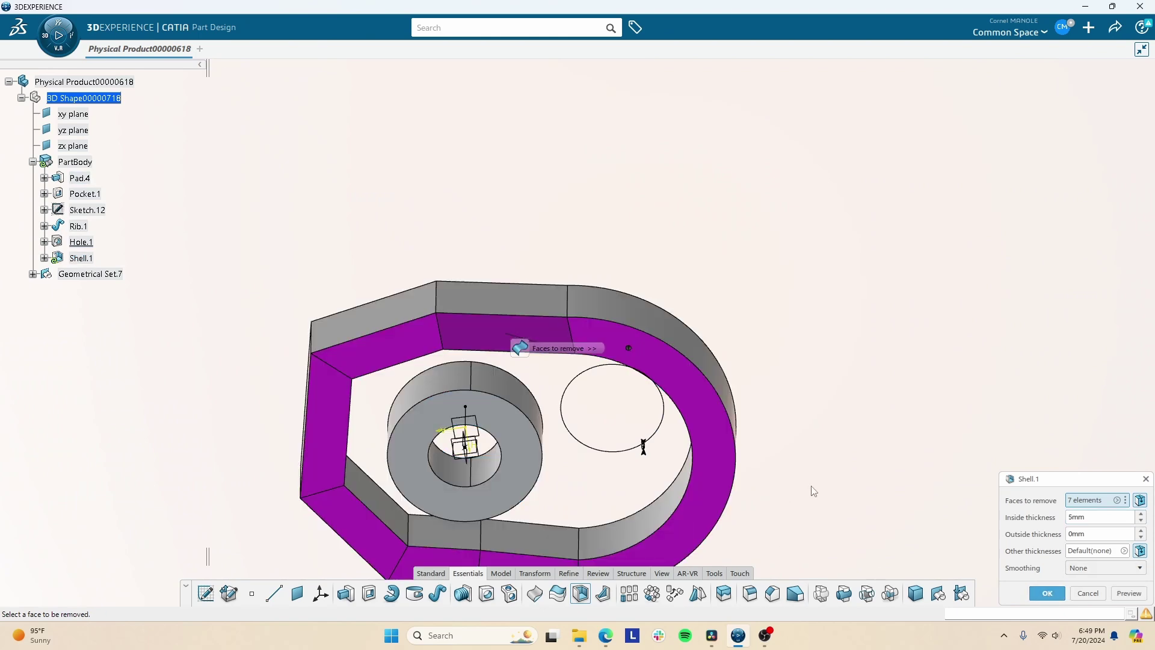
left_click(1050, 593)
Examine the hollowed underside of the ring and the wall around the small hole
mouse_move(650, 472)
middle_mouse_down()
mouse_move(581, 393)
mouse_move(675, 400)
mouse_move(652, 325)
mouse_move(593, 252)
mouse_move(580, 201)
mouse_move(567, 201)
middle_mouse_up()
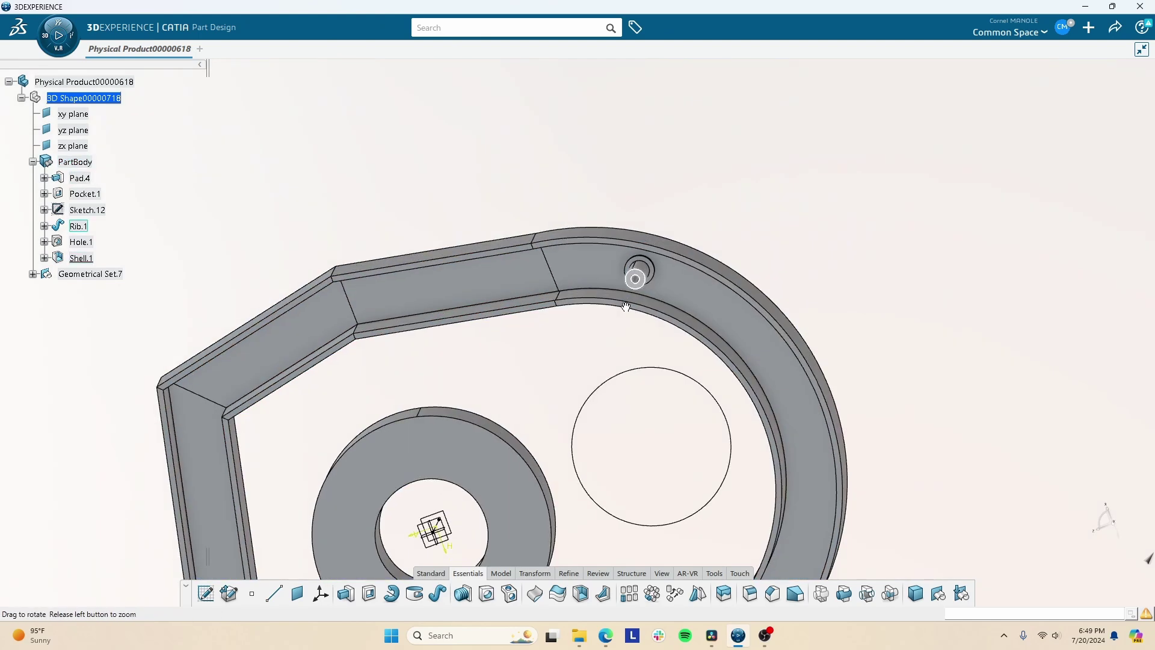
middle_click_drag(632, 266, 649, 242)
right_click(575, 305)
left_click(790, 208)
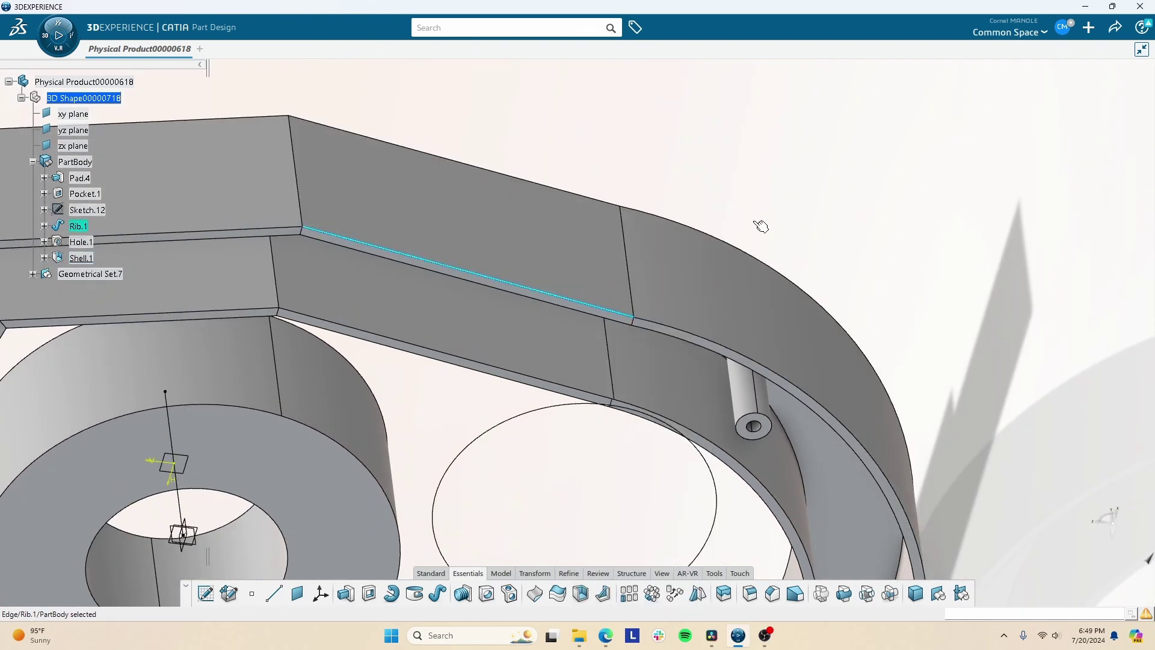
middle_click_drag(760, 224, 470, 415)
left_click(579, 212)
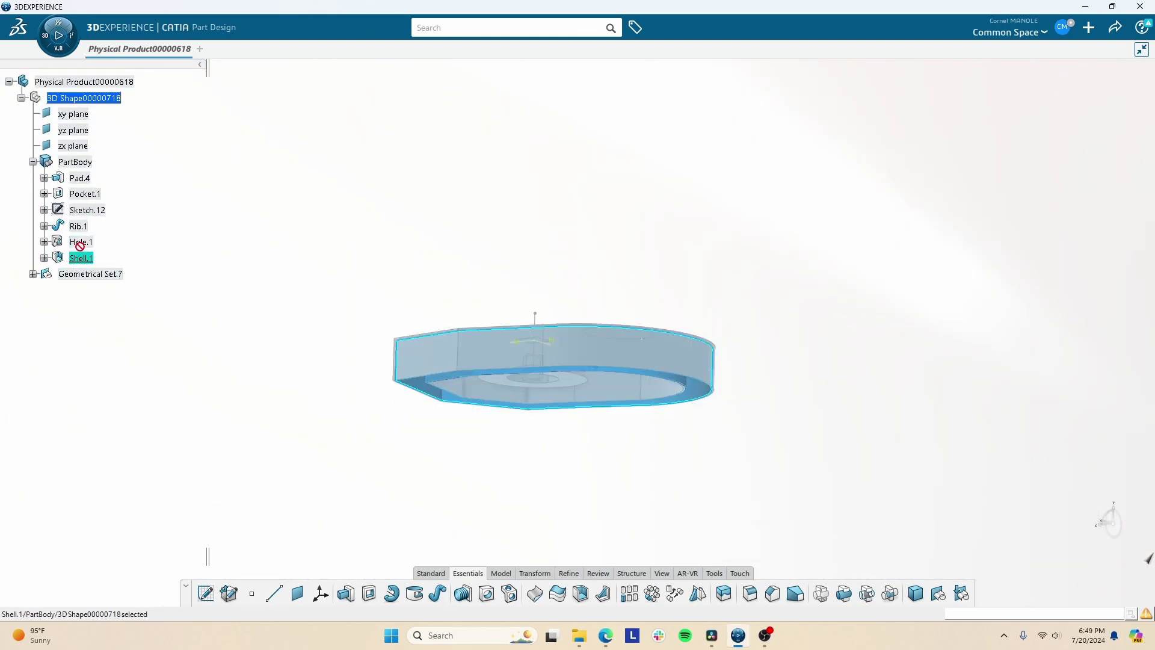
Try to reorder Shell.1 so that it comes before Hole.1 in the PartBody
left_click_drag(84, 259, 93, 263)
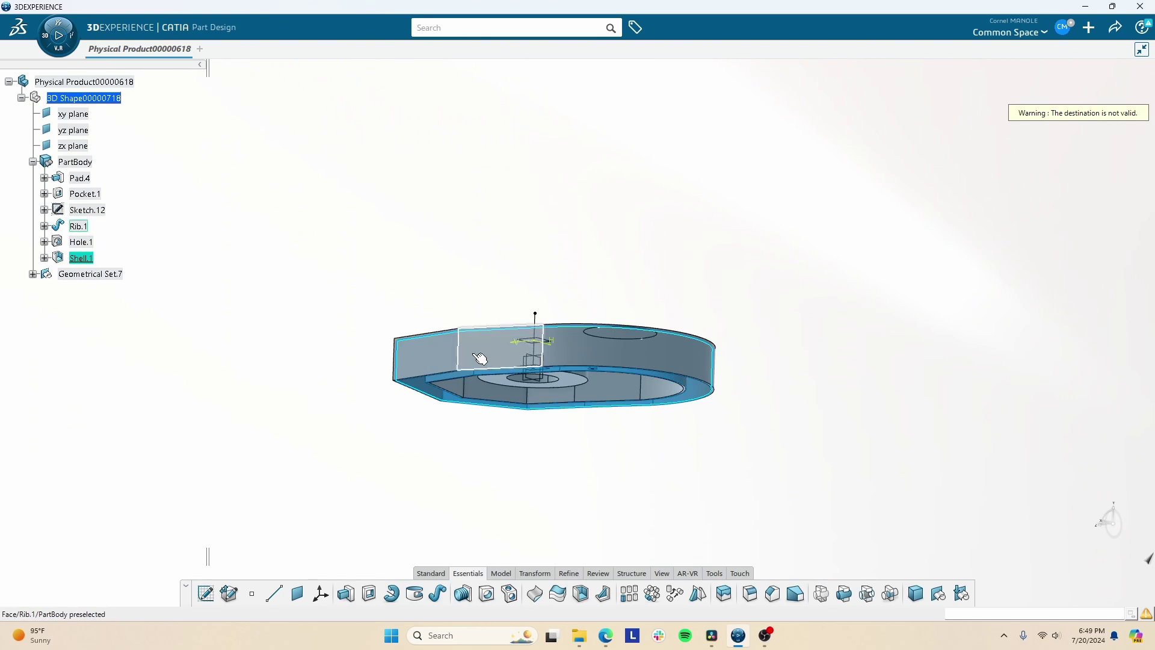
left_click(508, 274)
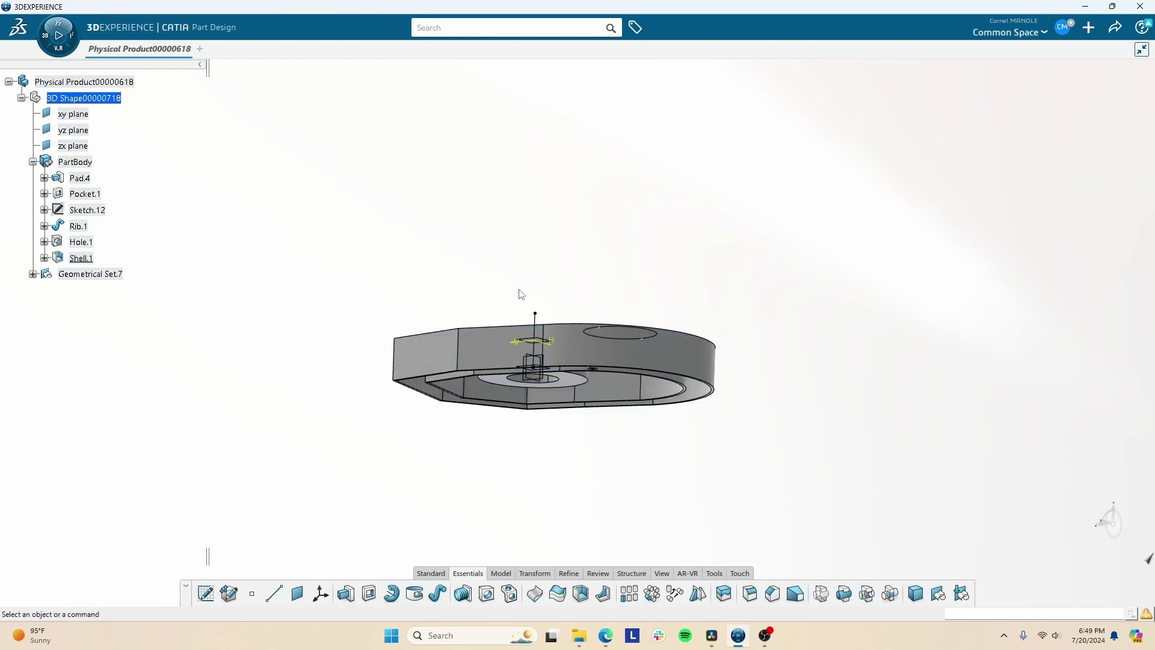
middle_click_drag(534, 345, 540, 544)
middle_click_drag(523, 265, 526, 319)
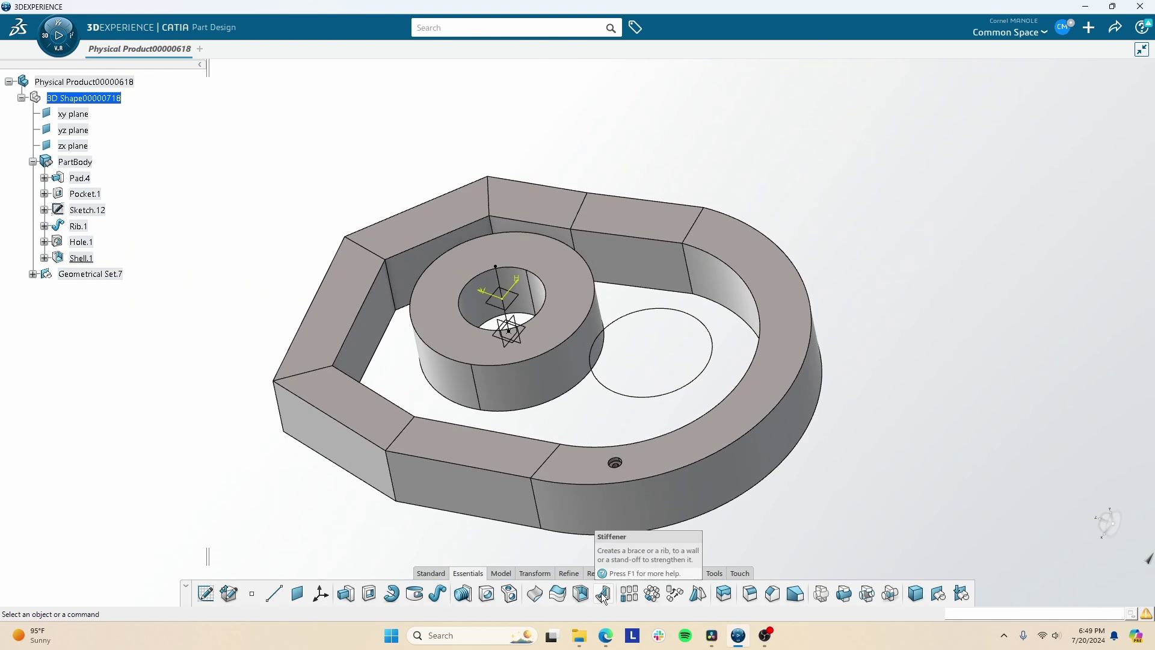
middle_click_drag(611, 502, 552, 351)
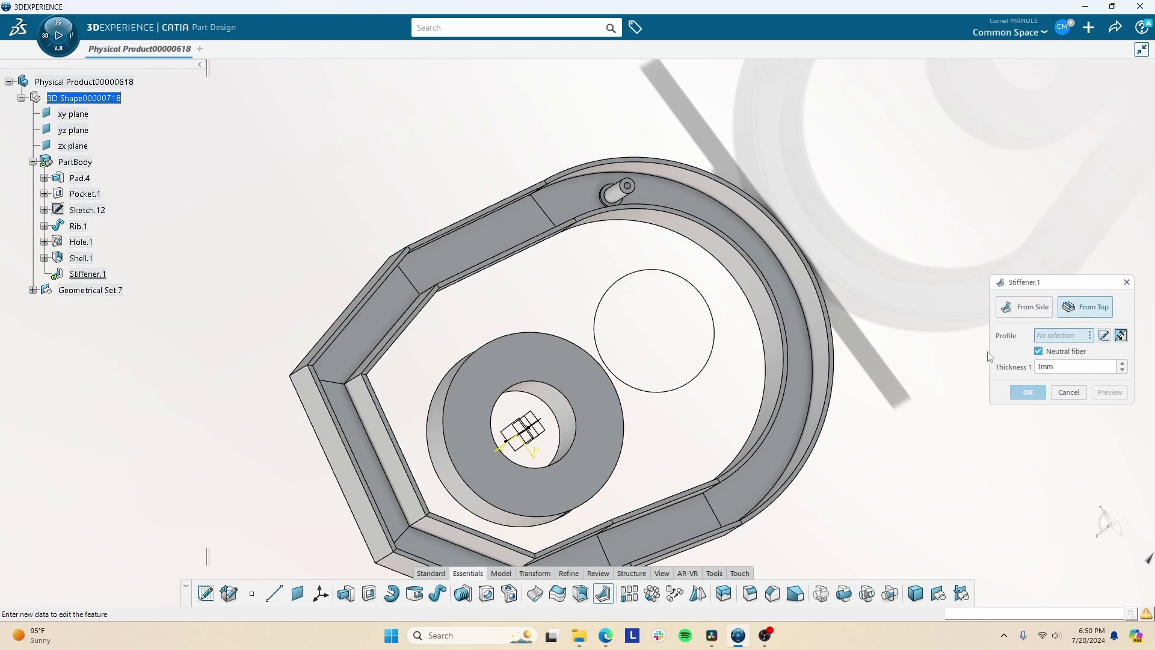
left_click(1060, 393)
middle_click_drag(542, 397, 530, 410)
right_click(571, 385)
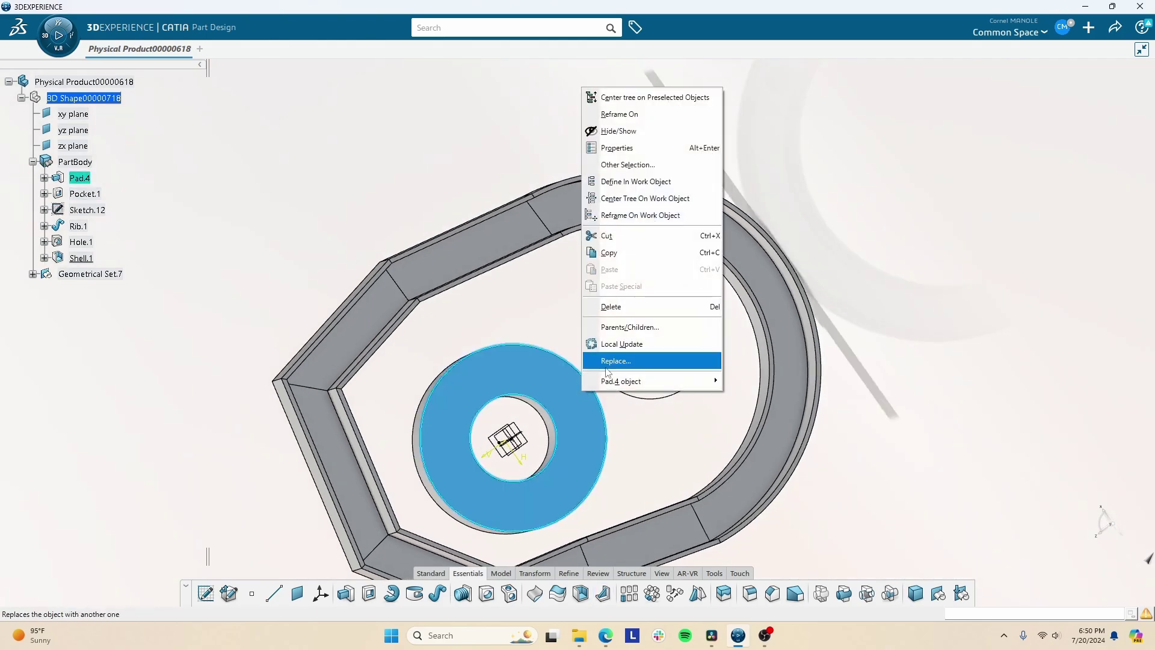
key("Escape")
left_click(206, 594)
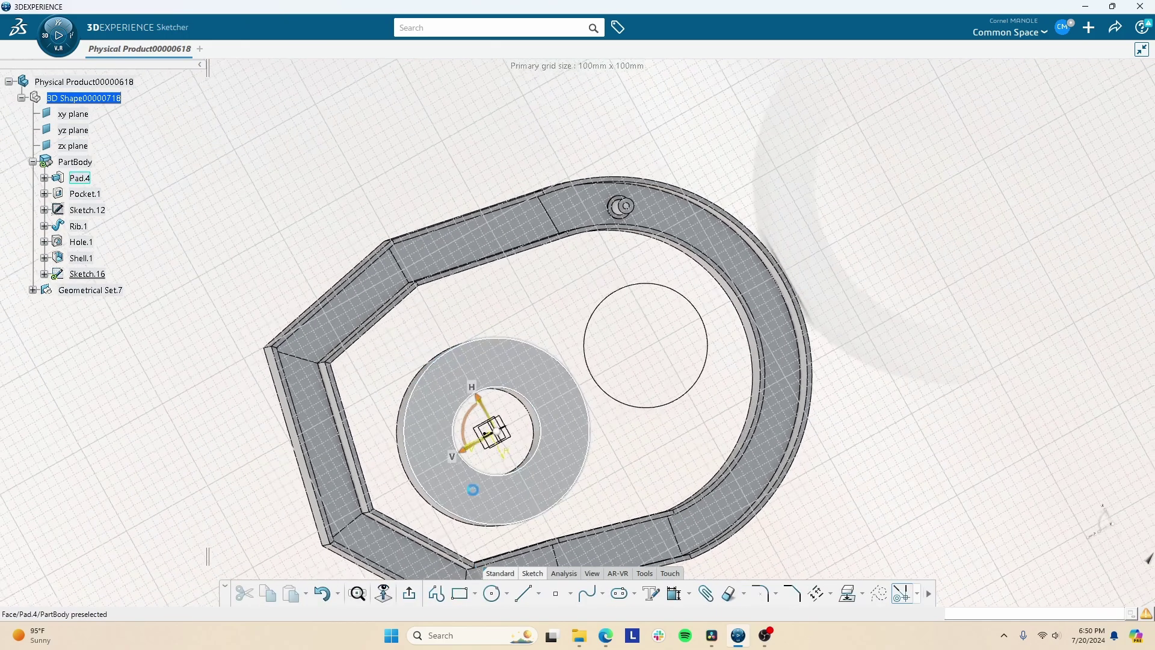
left_click(544, 492)
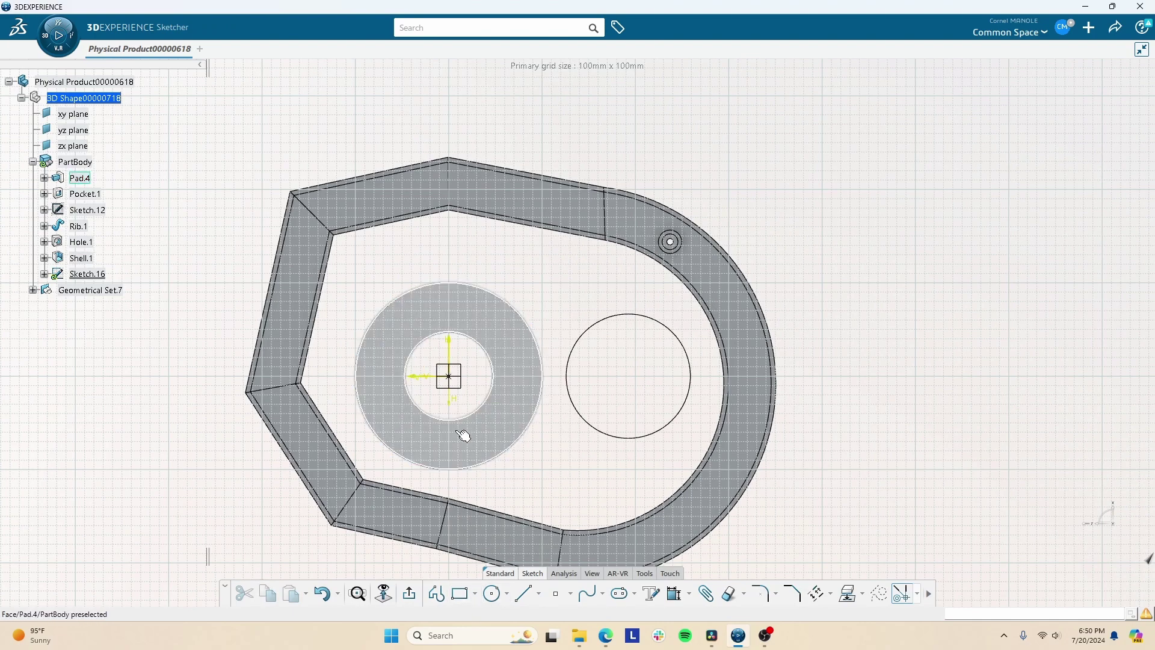
key("ctrl+z")
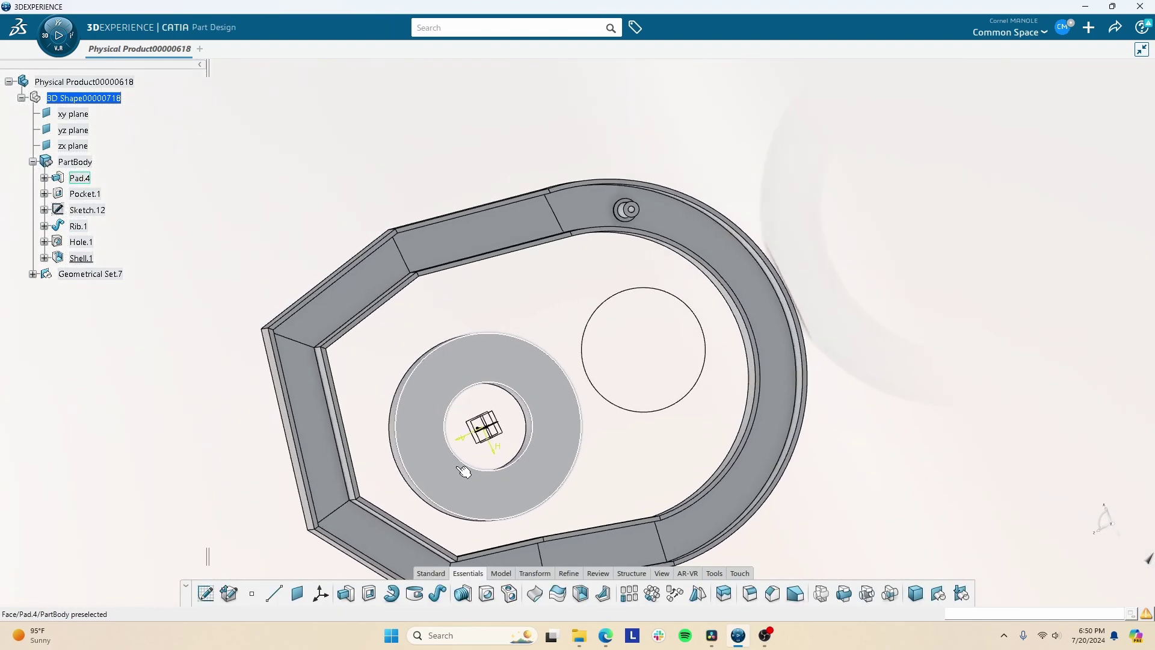
Start a sketch on the round pad's annular underside face and draw two lines crossing the curved end of the ring
left_click(464, 470)
left_click(206, 594)
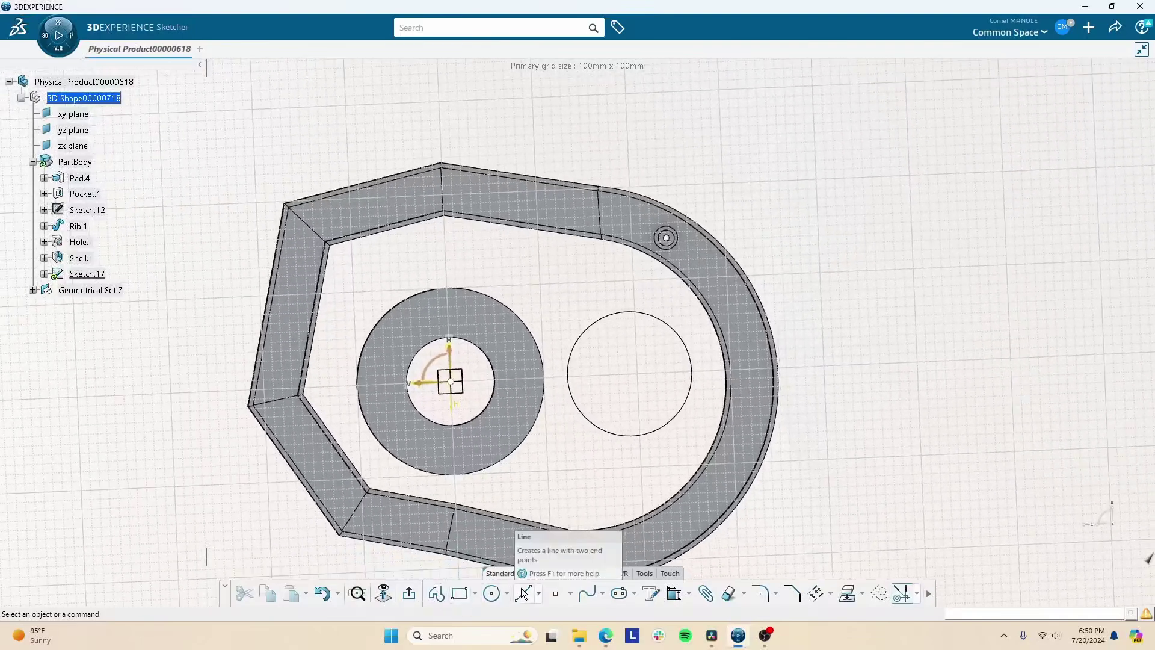
left_click(523, 594)
left_click(638, 495)
left_click(721, 558)
left_click(522, 594)
left_click(704, 416)
left_click(795, 421)
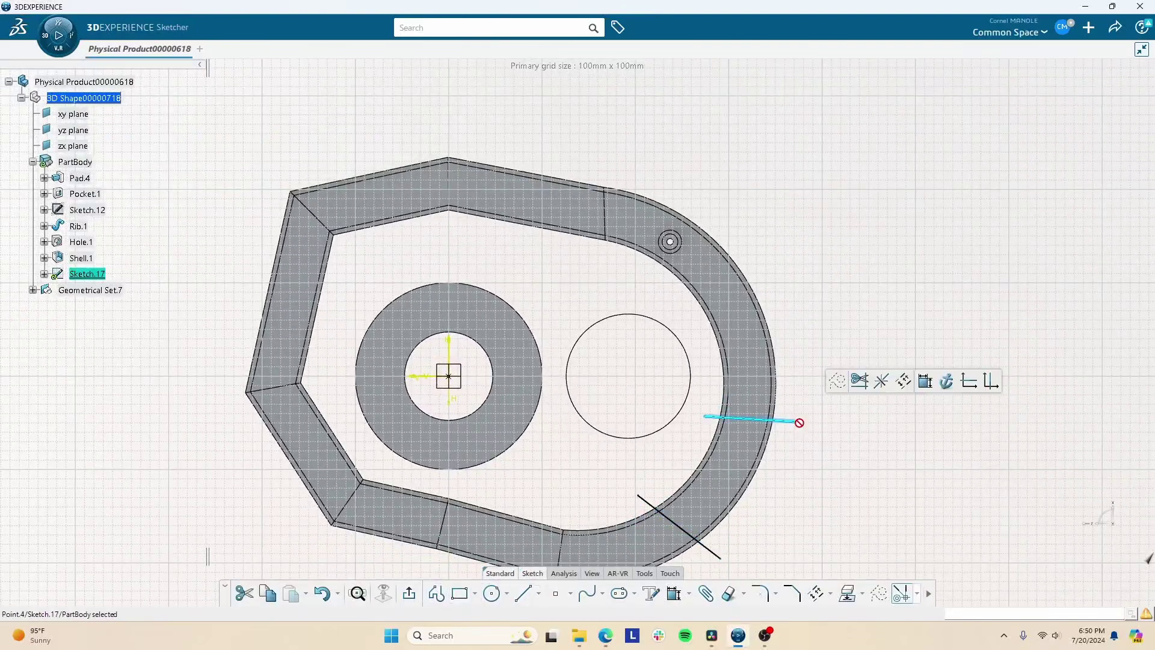
Draw one line across the ring's straight segment and another across its angled corner segment, and finish the sketch
left_click(522, 594)
left_click(496, 244)
left_click(535, 133)
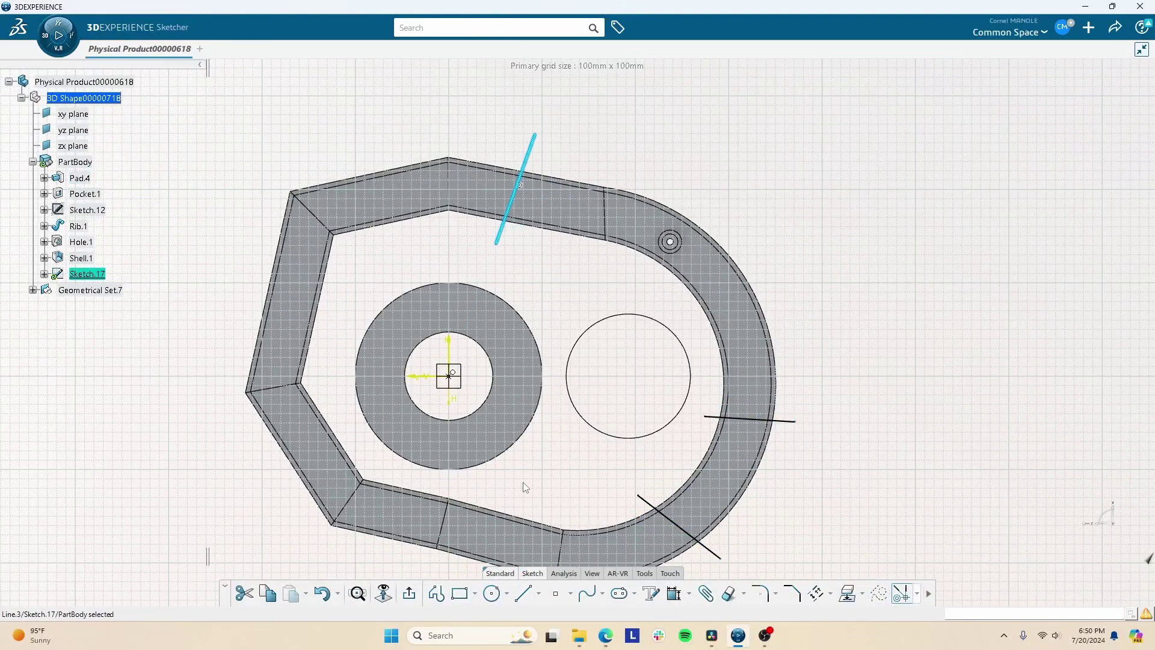
left_click(523, 594)
left_click(290, 512)
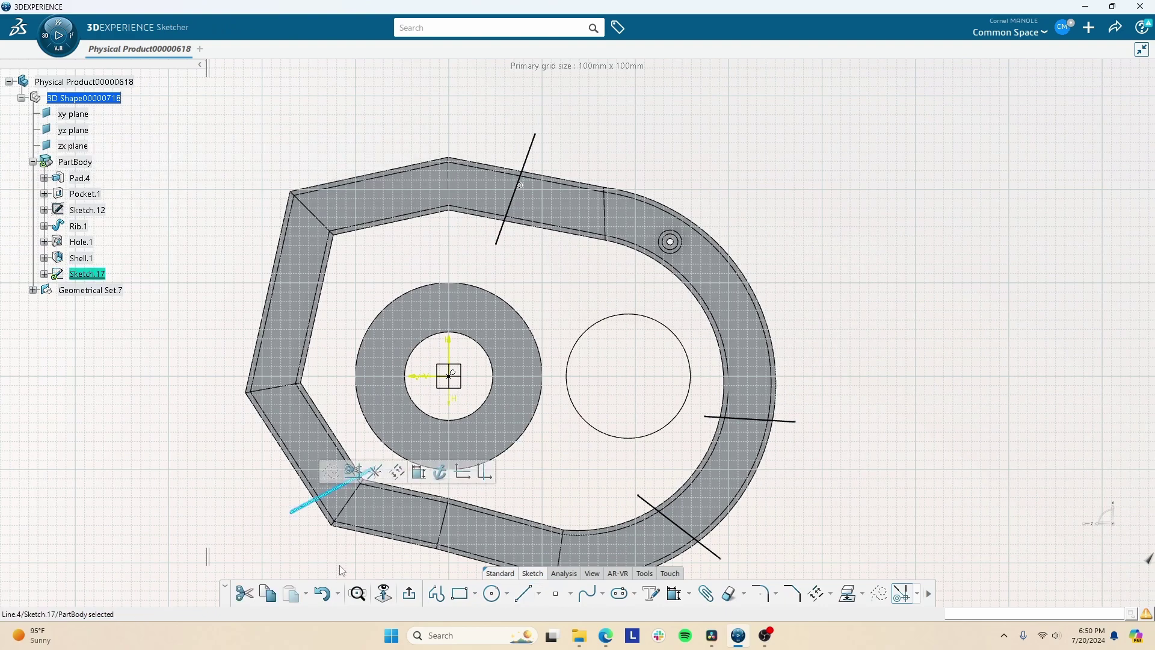
left_click(405, 594)
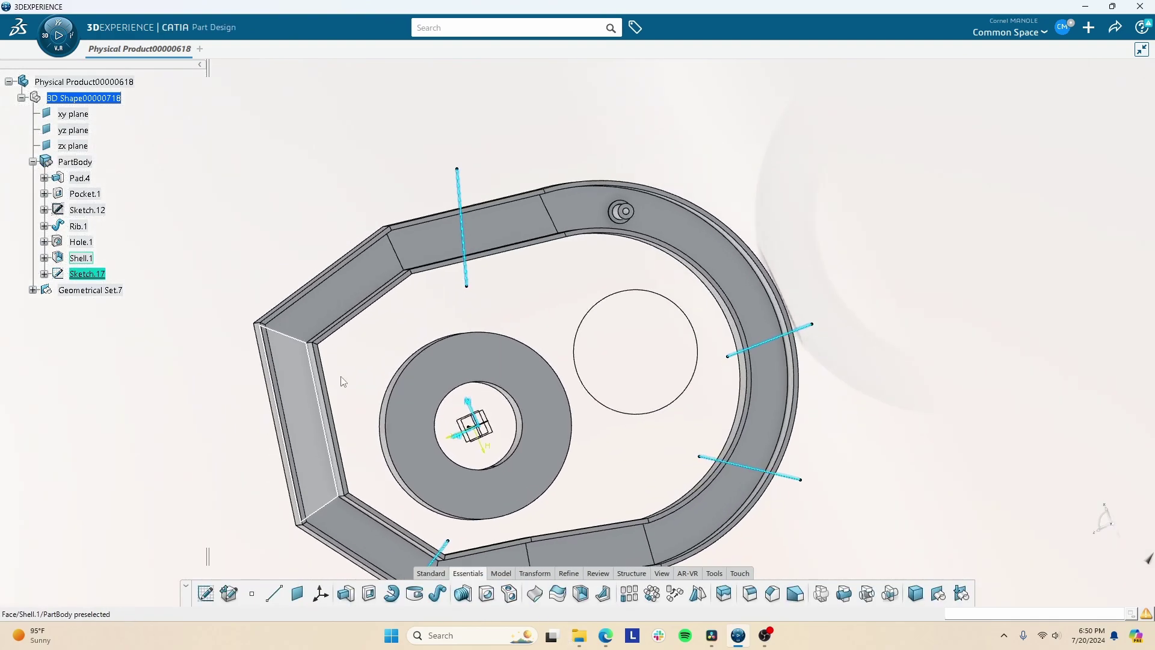
Set up a From Top stiffener using Sketch.17 as the profile with a 2 mm thickness and preview it
left_click(603, 597)
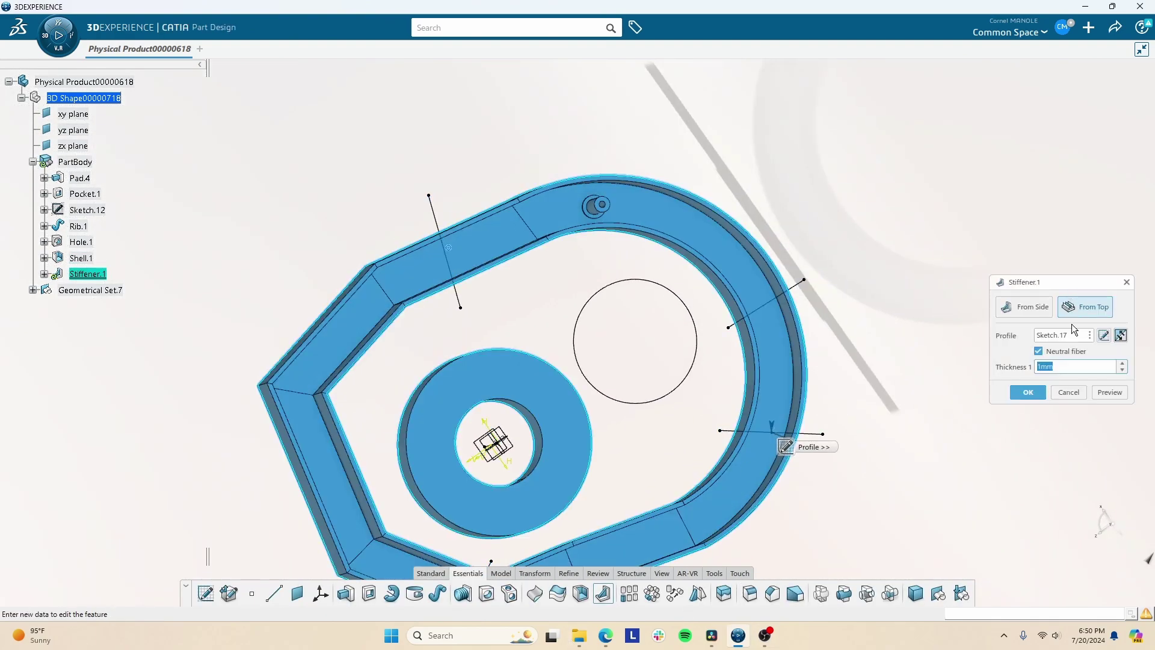
middle_click_drag(668, 421, 765, 299)
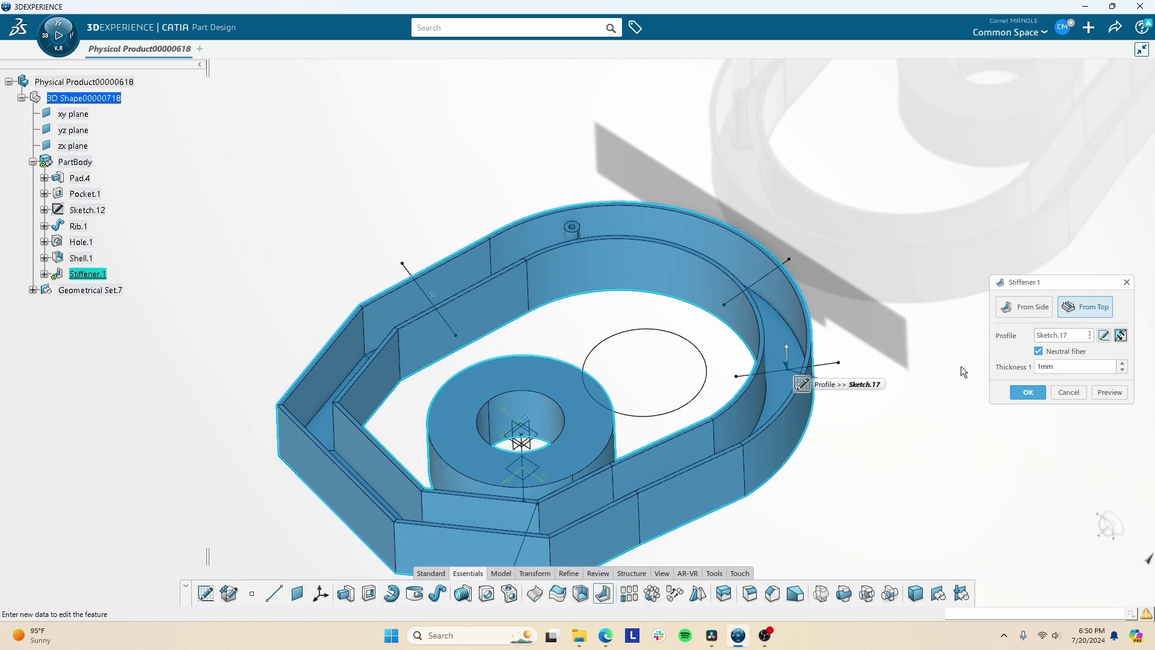
middle_click_drag(930, 456, 822, 389)
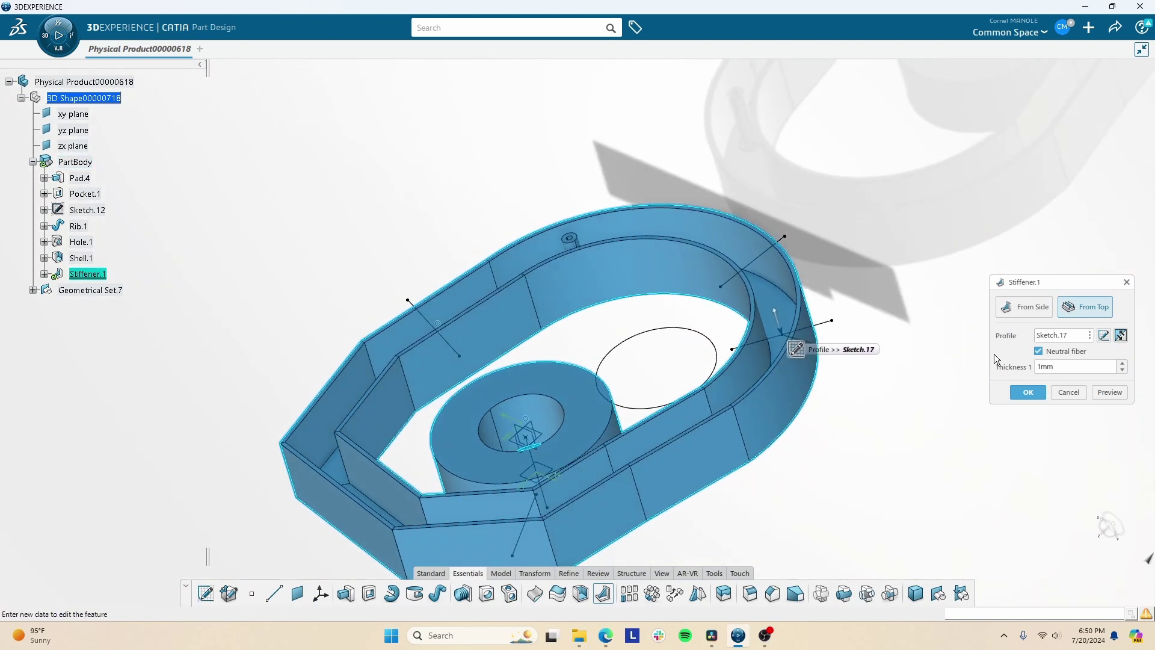
double_click(1047, 367)
type("2mm")
left_click(1110, 391)
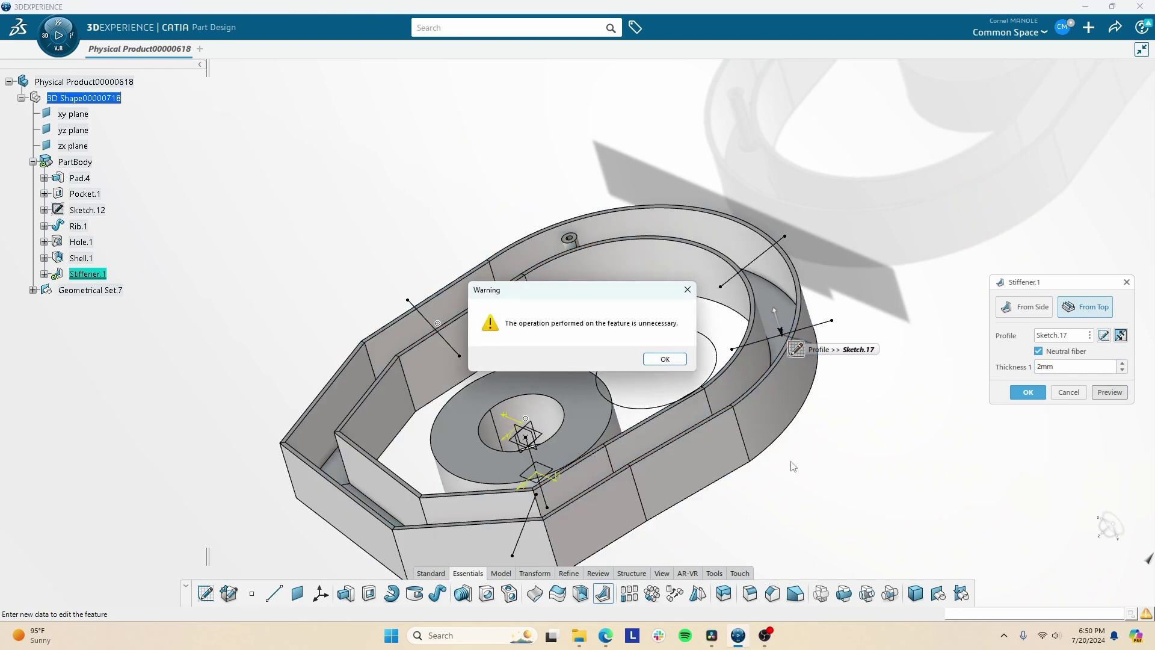
left_click(664, 359)
Reverse the stiffener's direction and create the stiffener
middle_click_drag(634, 388, 548, 331)
left_click(1118, 338)
left_click(1029, 392)
Change the support of Sketch.17 to the flat rim face of Rib.1
middle_click_drag(903, 421, 776, 448)
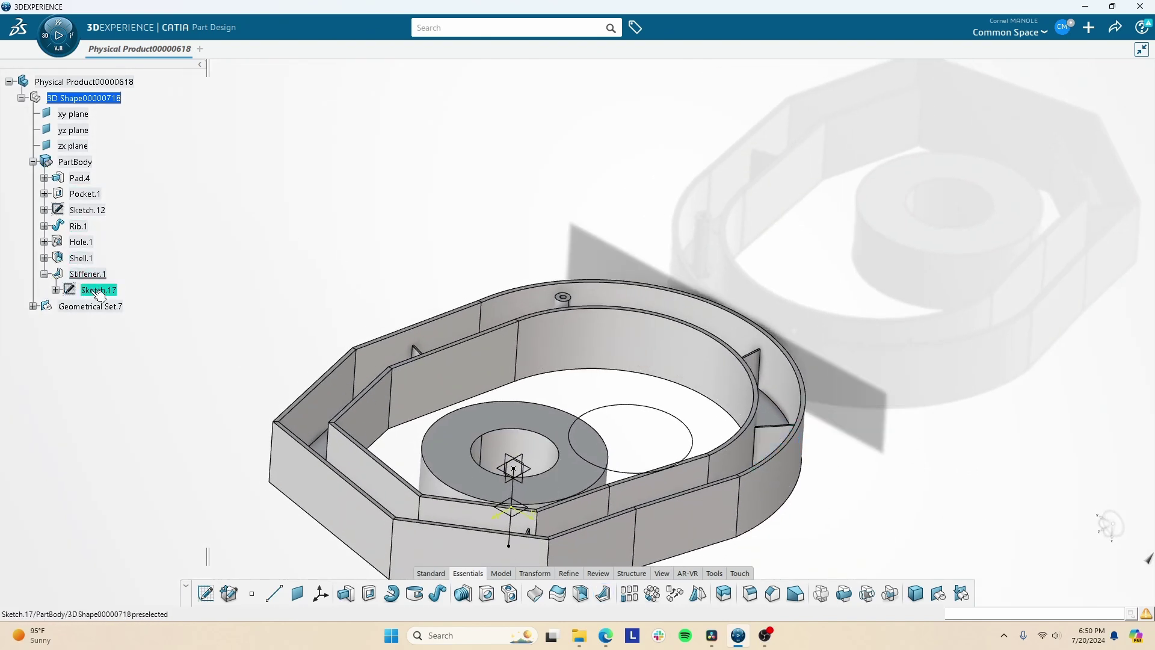
right_click(99, 293)
mouse_move(102, 609)
left_click(289, 542)
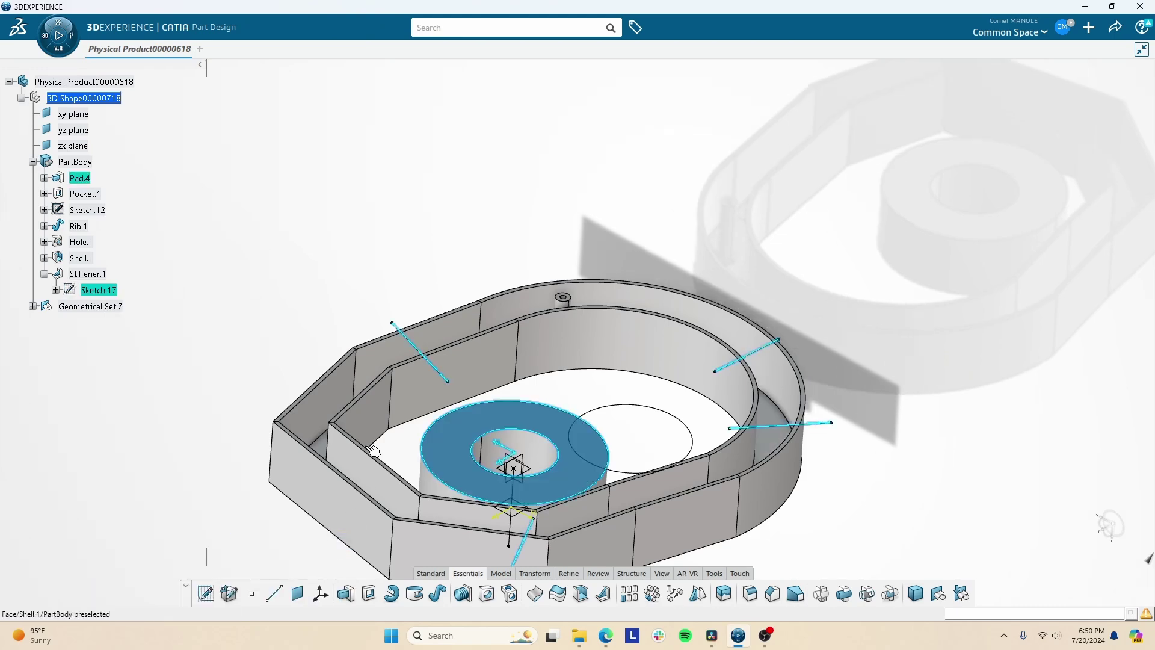
scroll(363, 253, "up", 5)
middle_click_drag(363, 253, 614, 387)
scroll(415, 377, "up", 2)
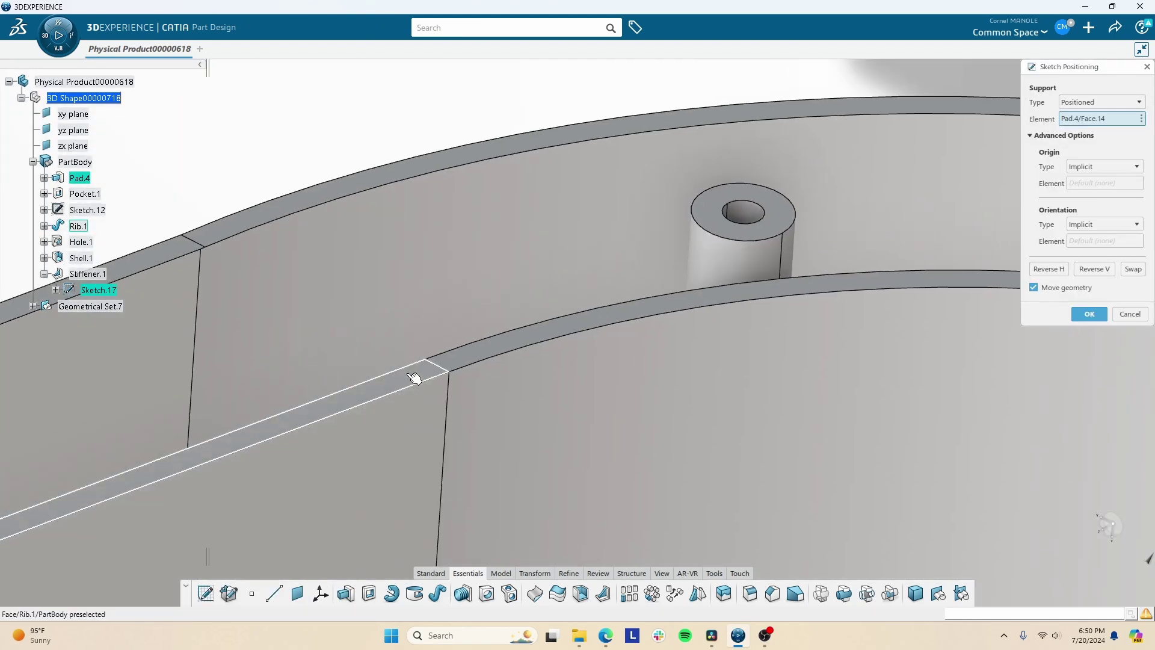
left_click(419, 378)
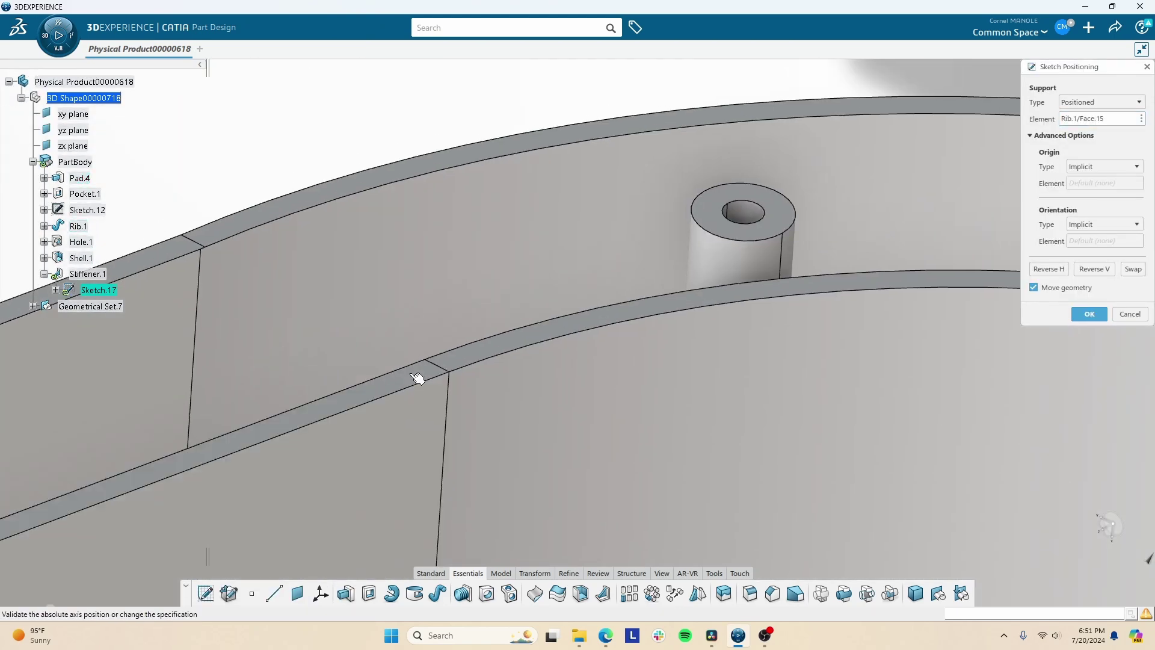
left_click(1089, 314)
scroll(611, 356, "down", 5)
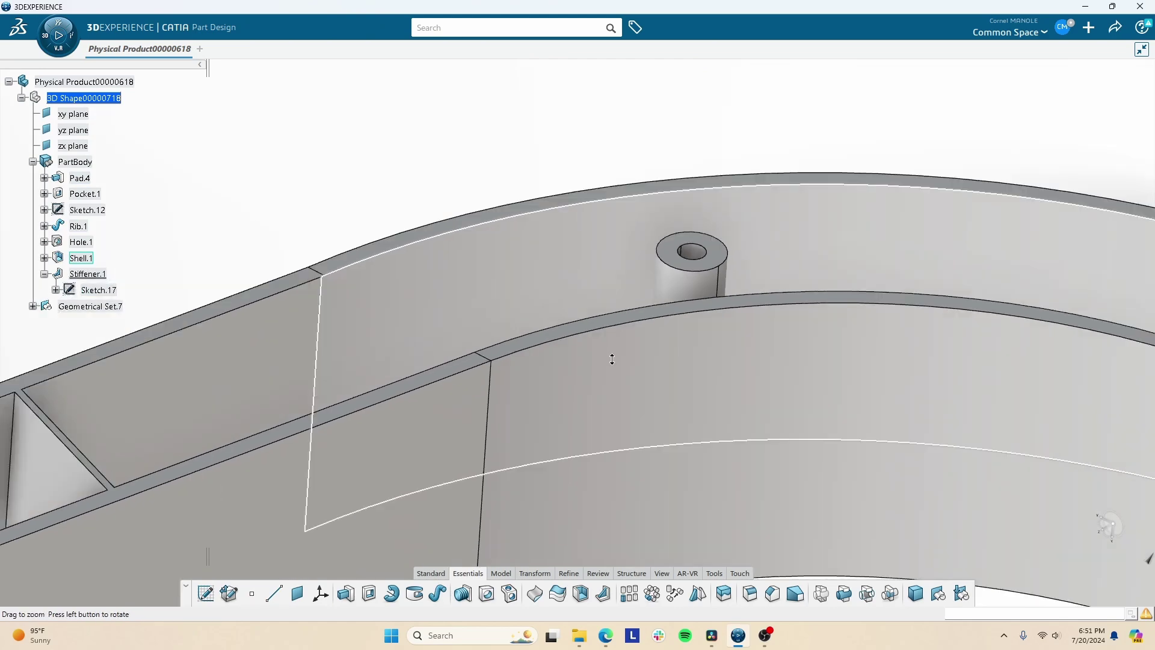
Display only the current body, hiding the loose circle and other construction geometry
mouse_move(611, 356)
middle_mouse_down()
mouse_move(702, 321)
mouse_move(581, 369)
mouse_move(562, 413)
mouse_move(596, 316)
middle_mouse_up()
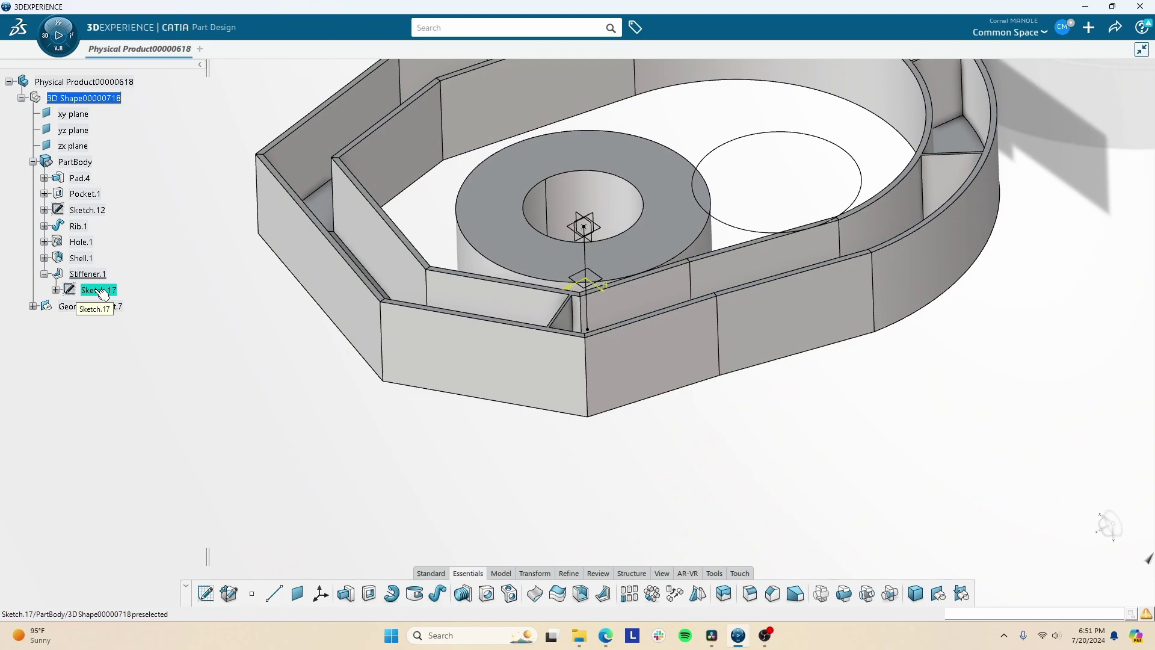
mouse_move(720, 289)
middle_mouse_down()
mouse_move(800, 201)
mouse_move(707, 426)
mouse_move(331, 369)
mouse_move(492, 352)
mouse_move(451, 313)
mouse_move(387, 469)
mouse_move(485, 459)
mouse_move(581, 264)
mouse_move(590, 271)
middle_mouse_up()
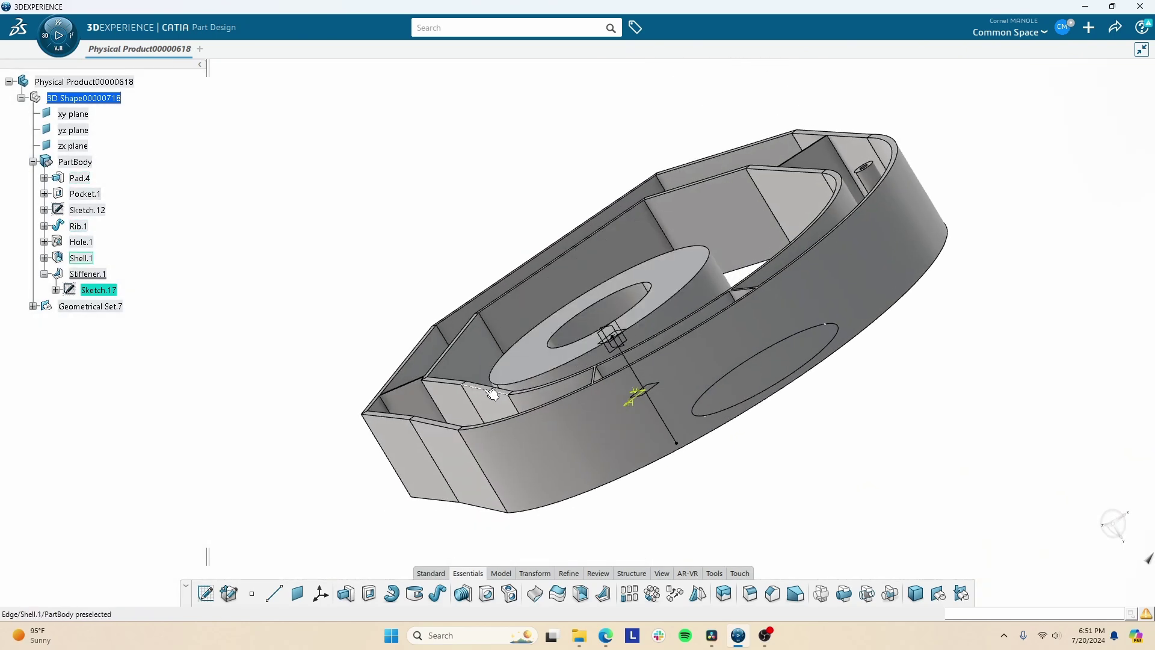
left_click(664, 577)
left_click(706, 575)
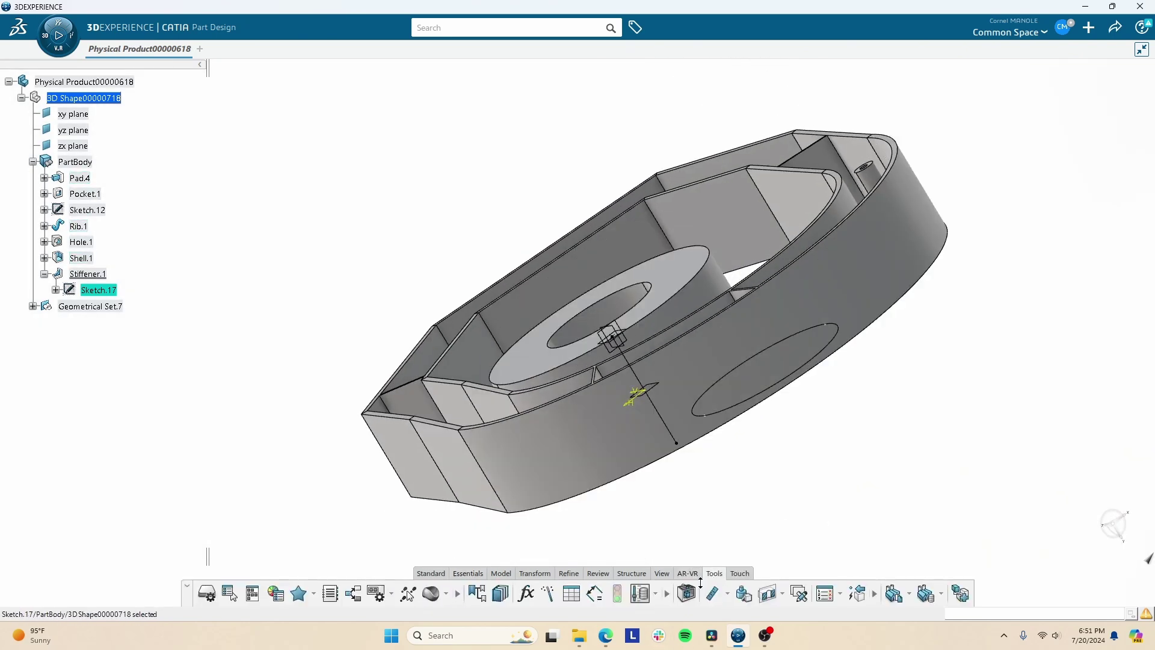
left_click(770, 594)
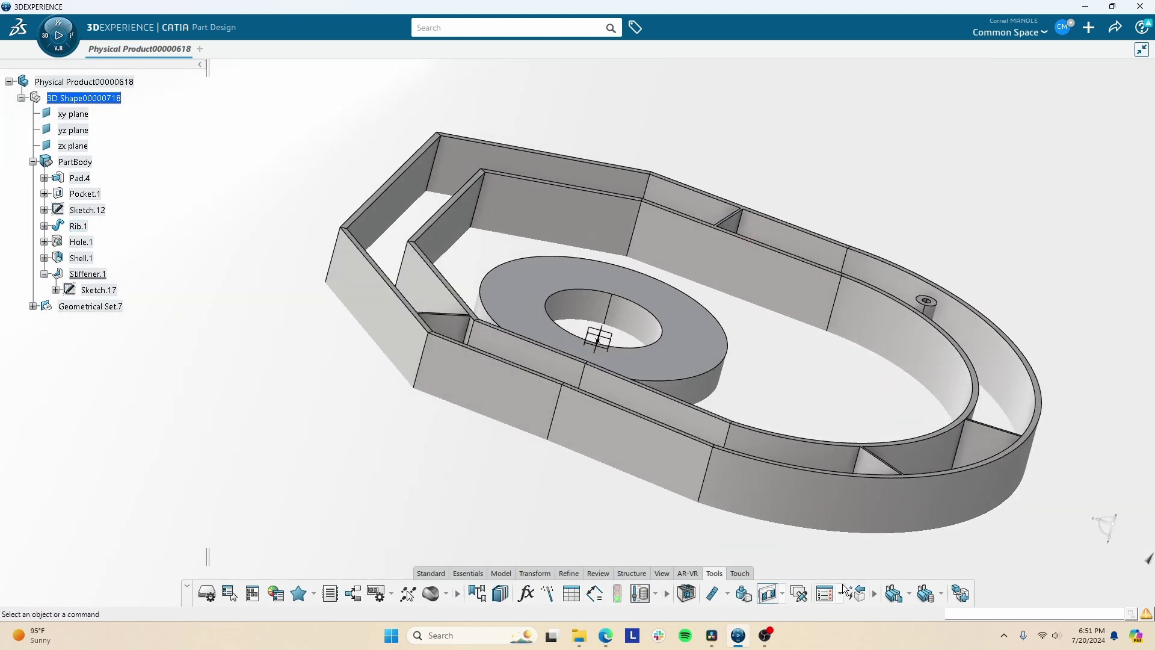
Clip the model with a vertical section plane cutting through the central ring and the shelled rib
left_click(792, 569)
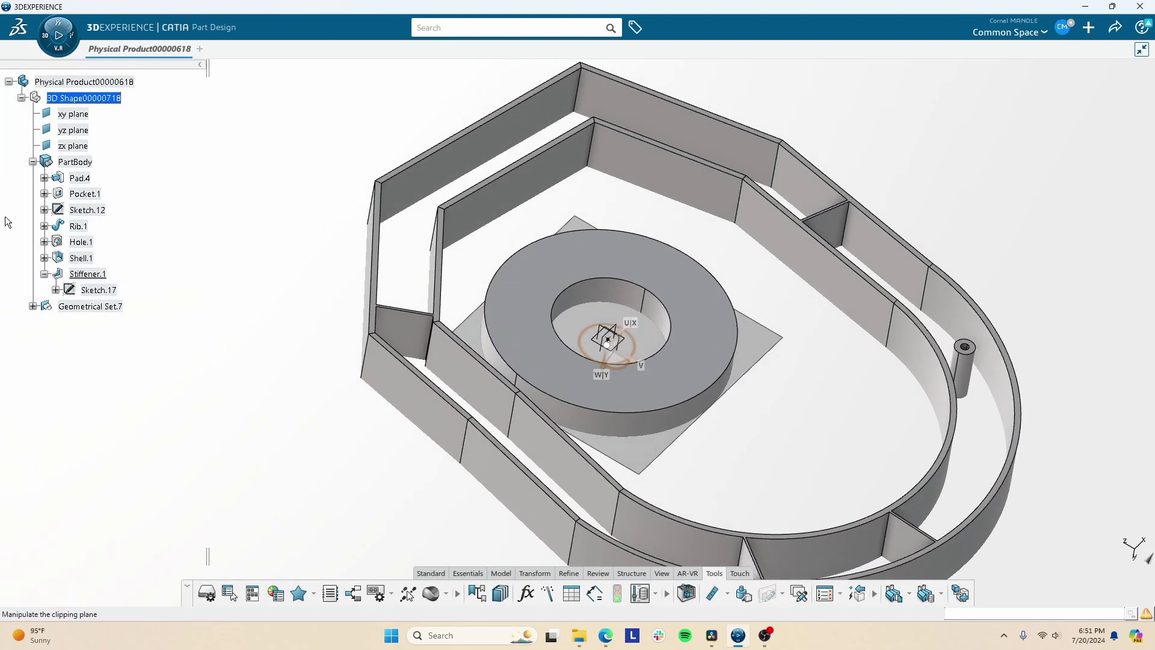
left_click(77, 130)
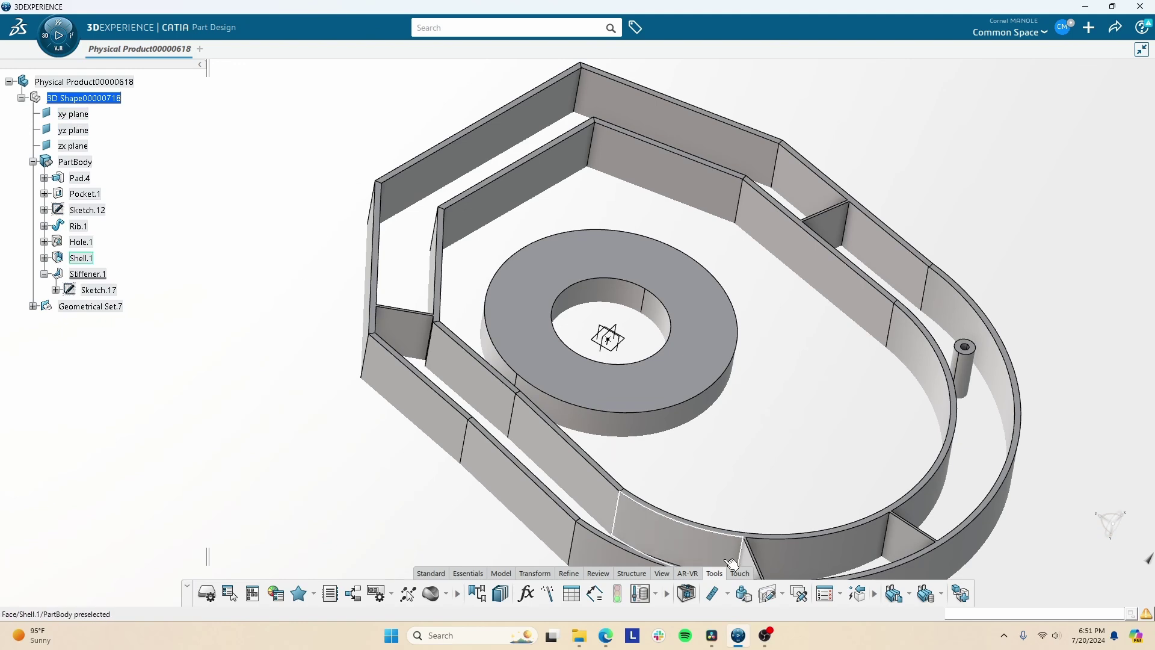
left_click(784, 594)
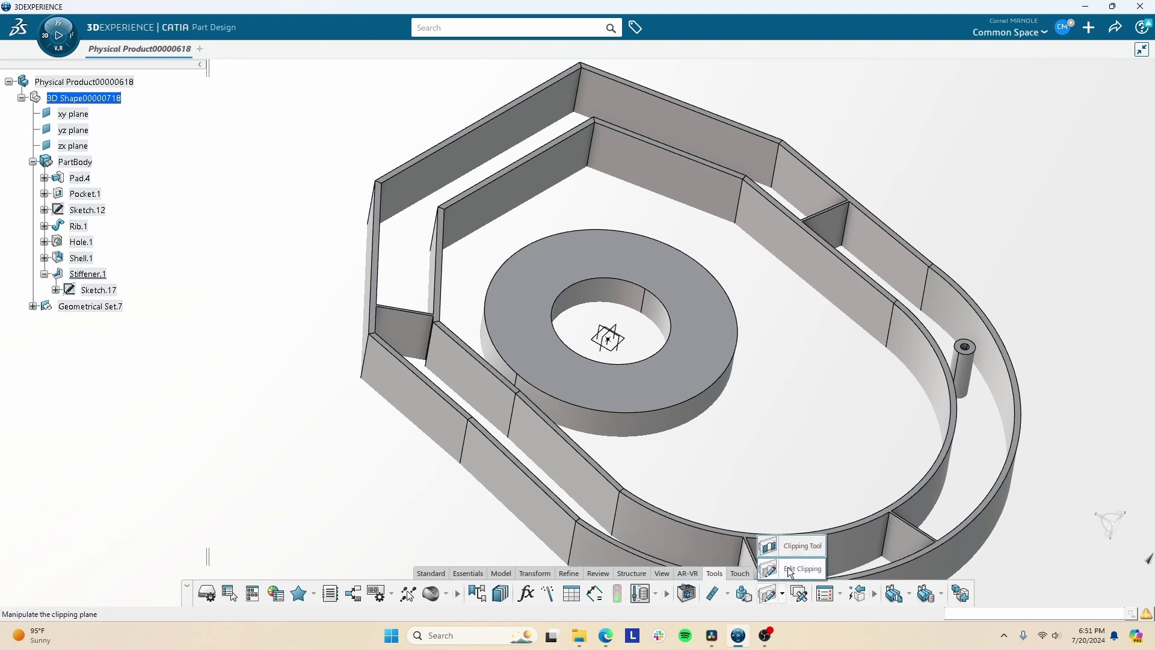
left_click(791, 570)
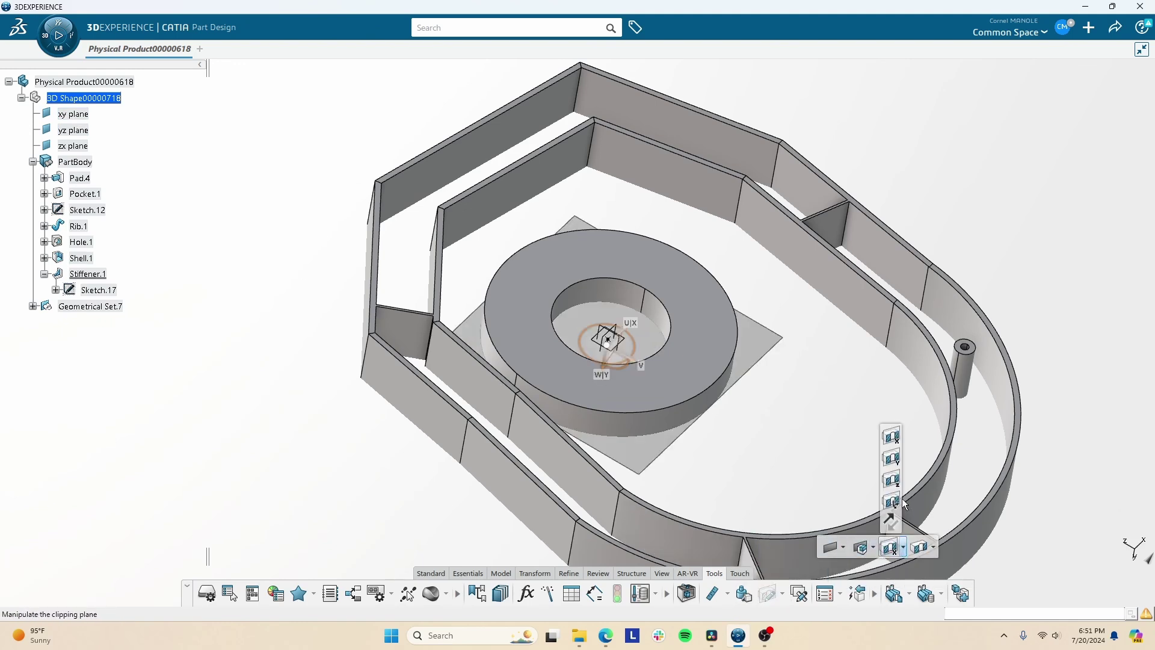
left_click(894, 481)
middle_click_drag(799, 474, 663, 612)
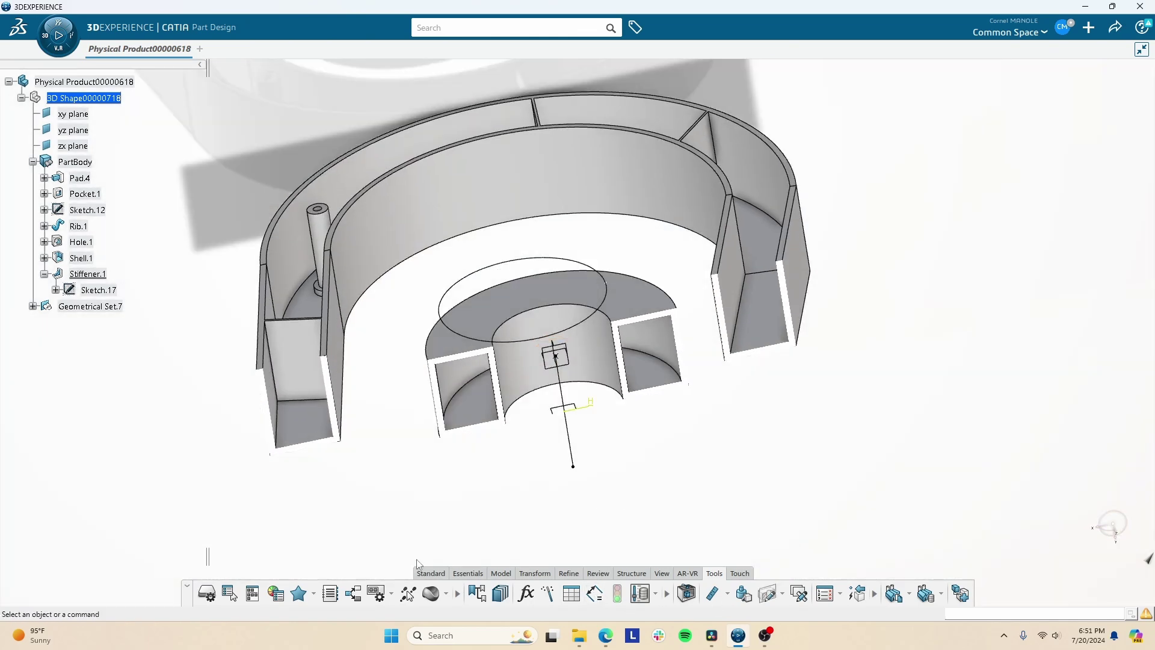
Create a positioned sketch on the origin plane that lies along the section cut
left_click(424, 572)
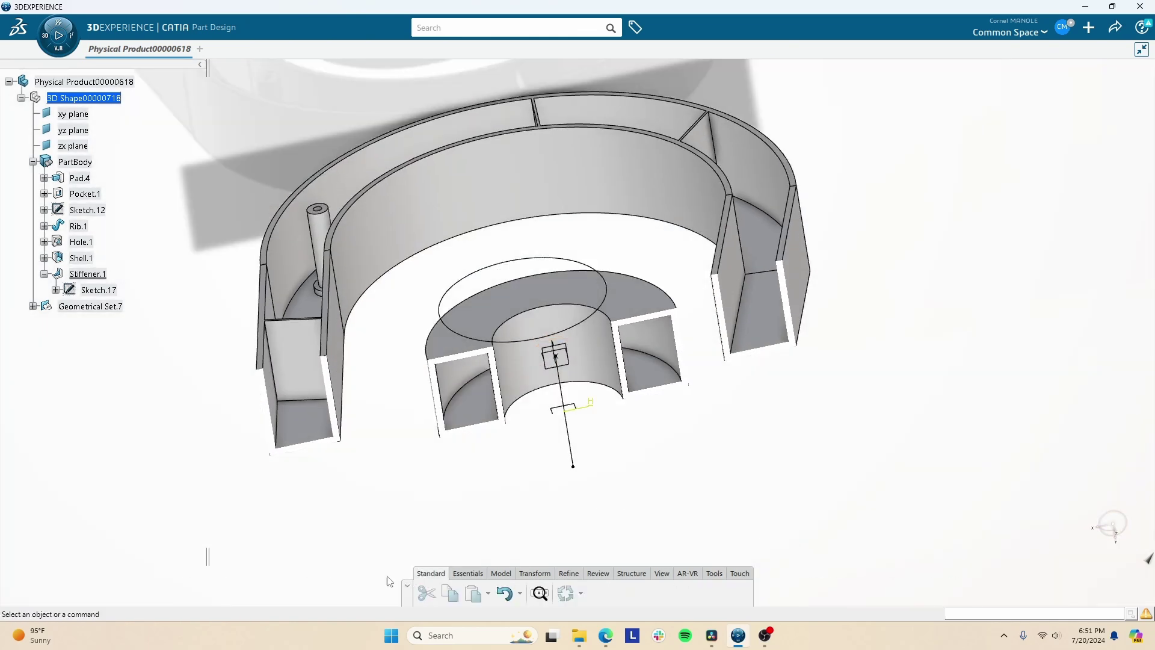
middle_click_drag(373, 323, 567, 359)
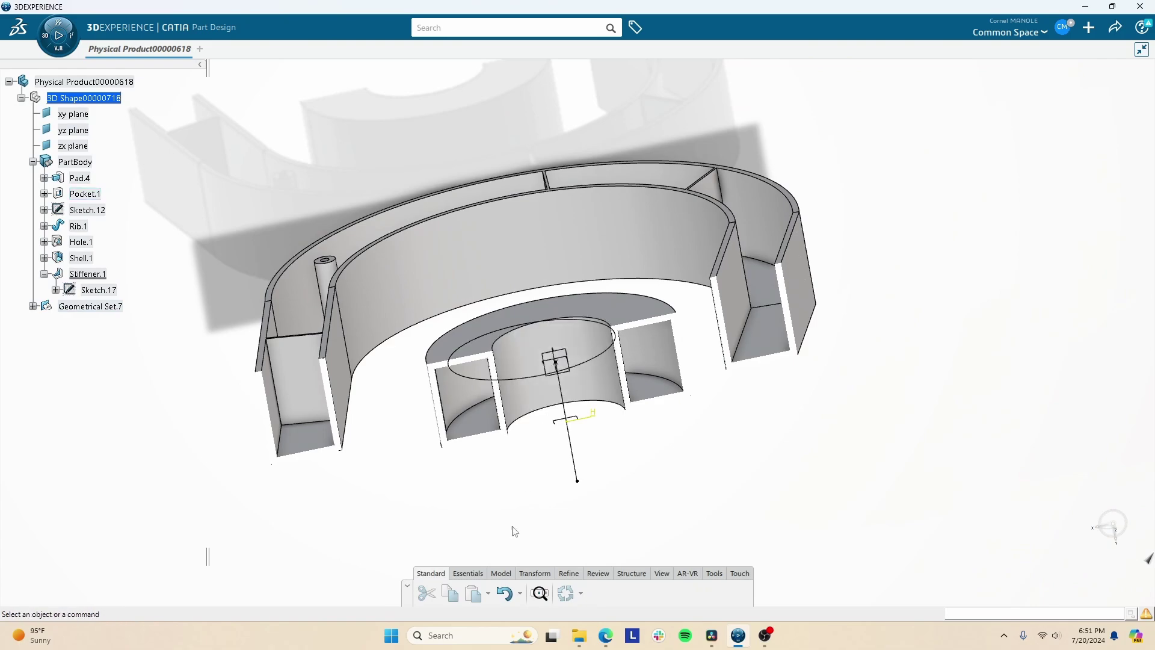
left_click(474, 576)
left_click(205, 594)
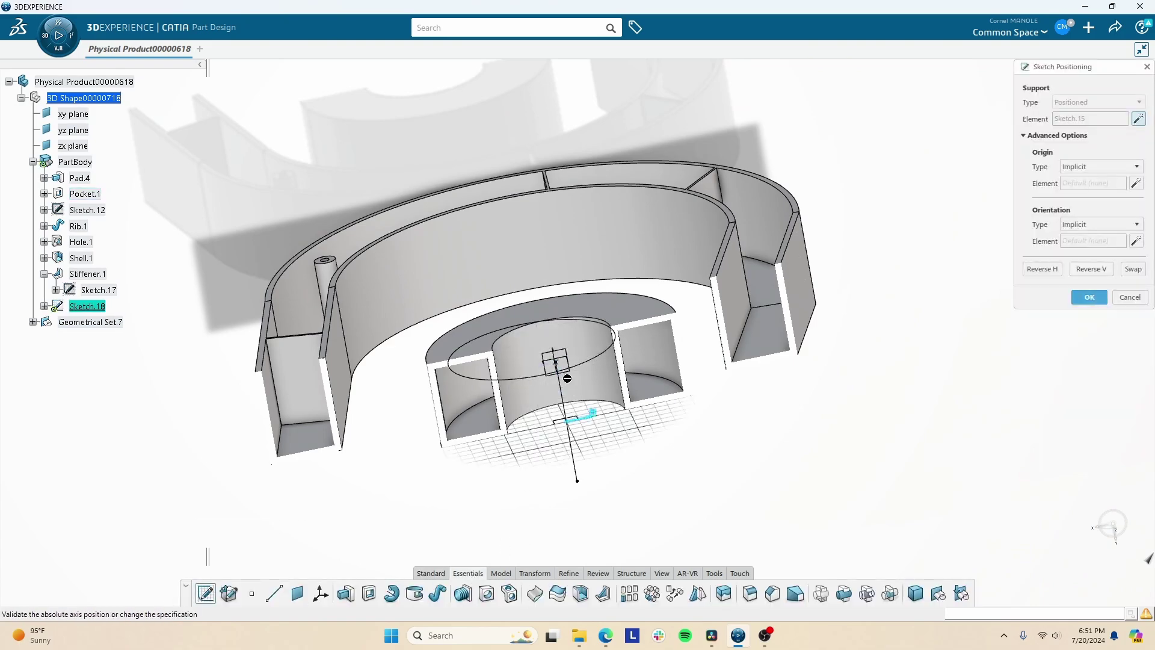
left_click(568, 350)
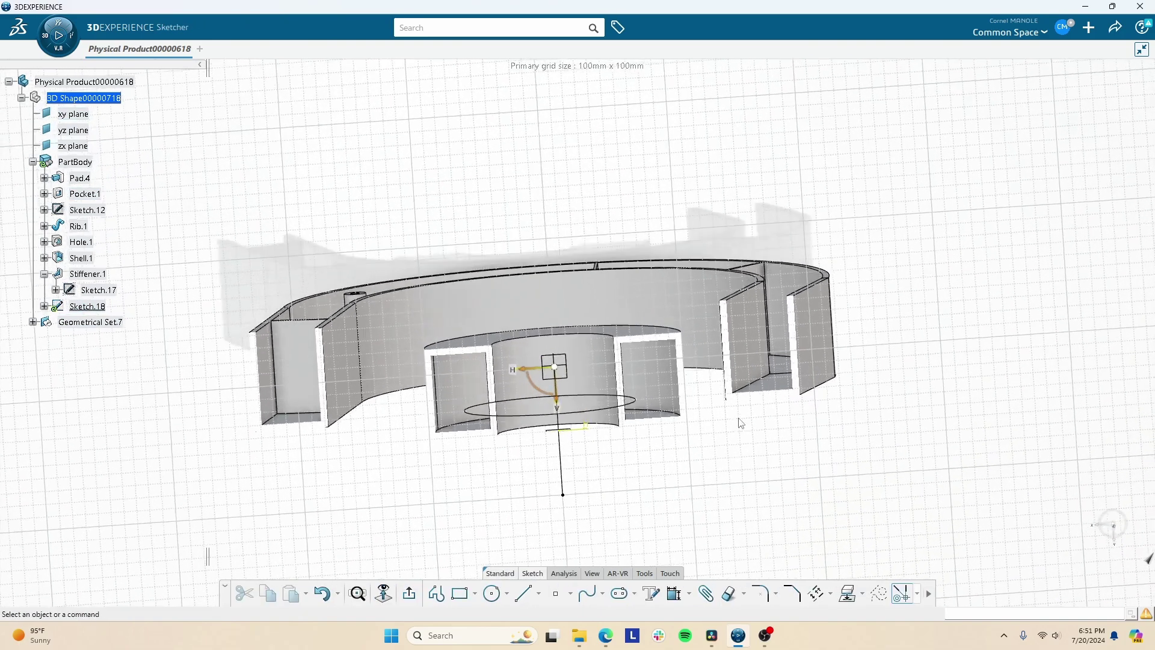
mouse_move(719, 450)
middle_mouse_down()
mouse_move(716, 416)
mouse_move(799, 395)
mouse_move(678, 356)
mouse_move(546, 581)
middle_mouse_up()
Sketch a slanted line from the channel's inner wall to its floor and constrain the lower endpoint to the floor edge
left_click(524, 594)
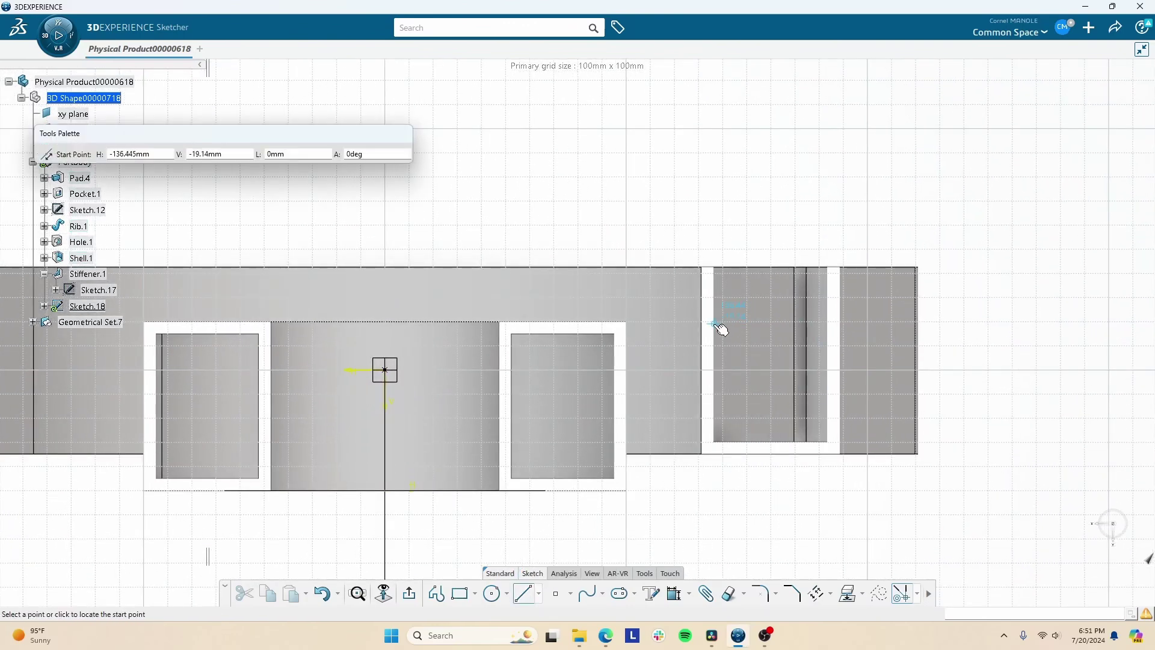
left_click(791, 448)
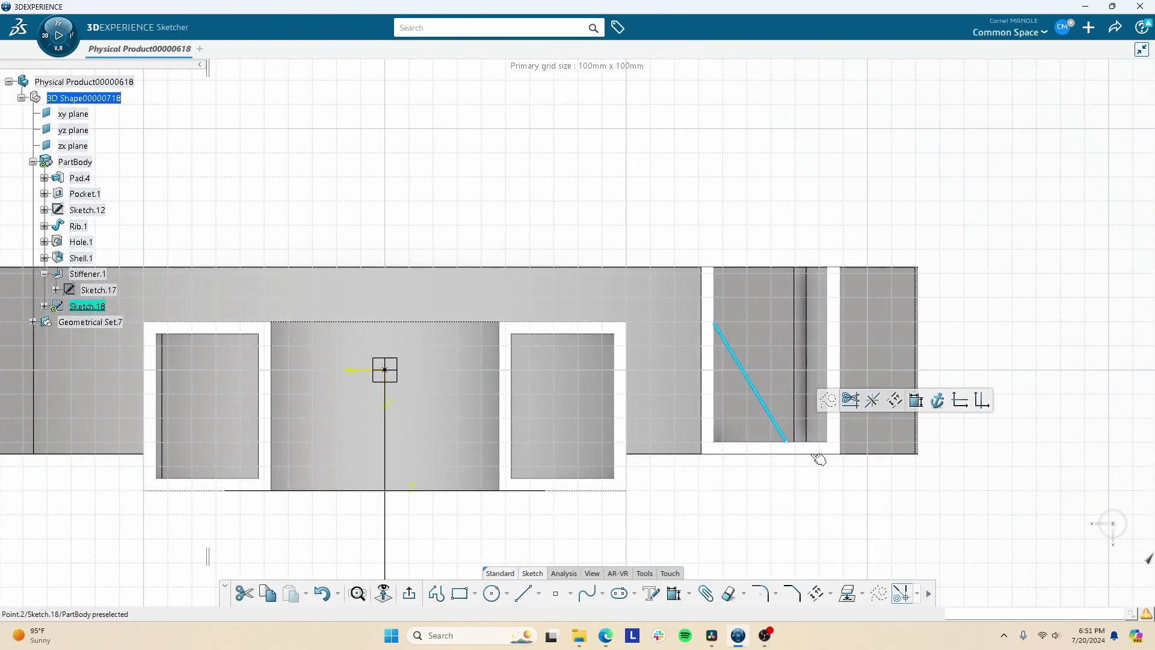
left_click(784, 444, "ctrl")
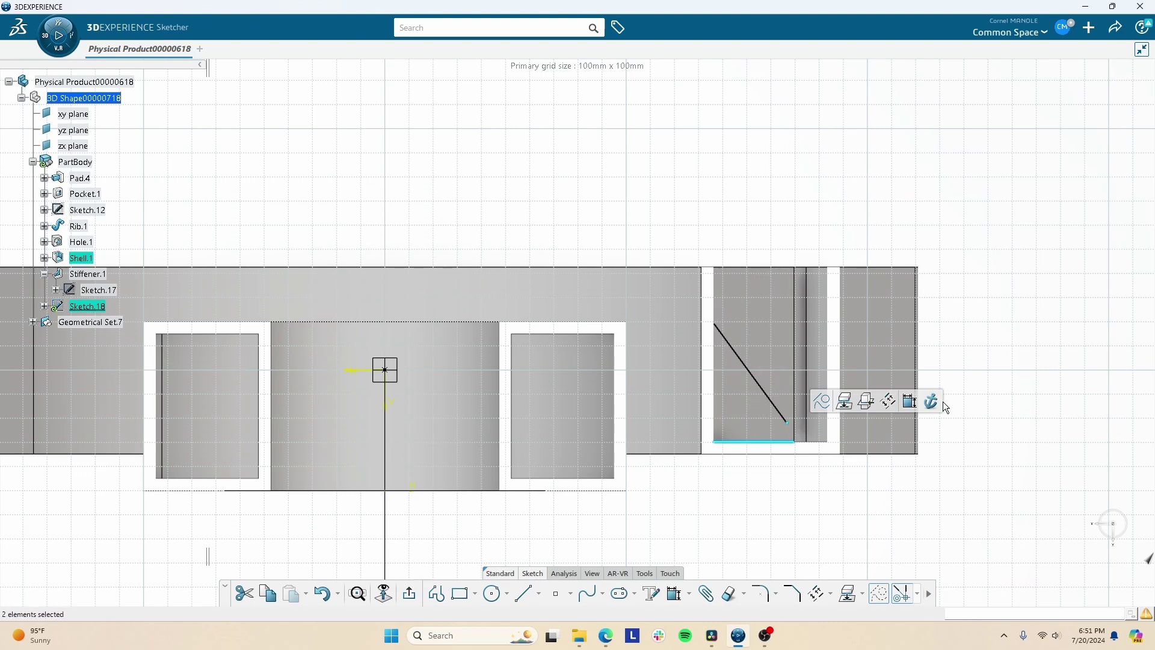
left_click(909, 402)
left_click(998, 363)
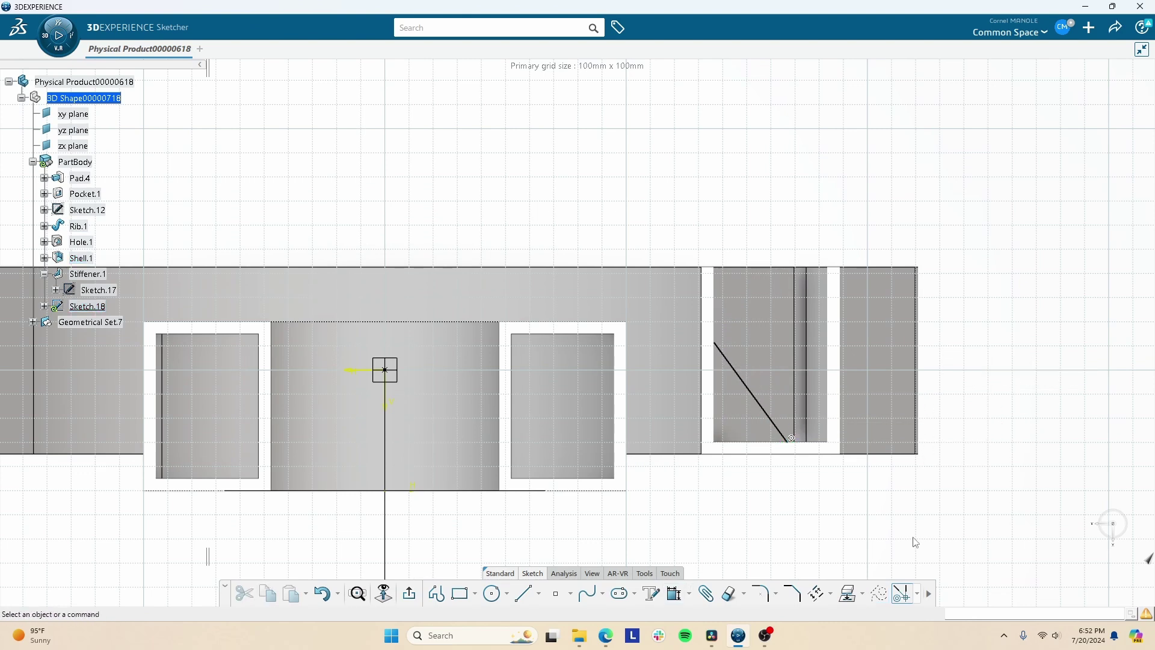
Constrain the slanted line's upper endpoint coincident with the inside face of the channel's inner wall
left_click(717, 345)
left_click(722, 409, "ctrl")
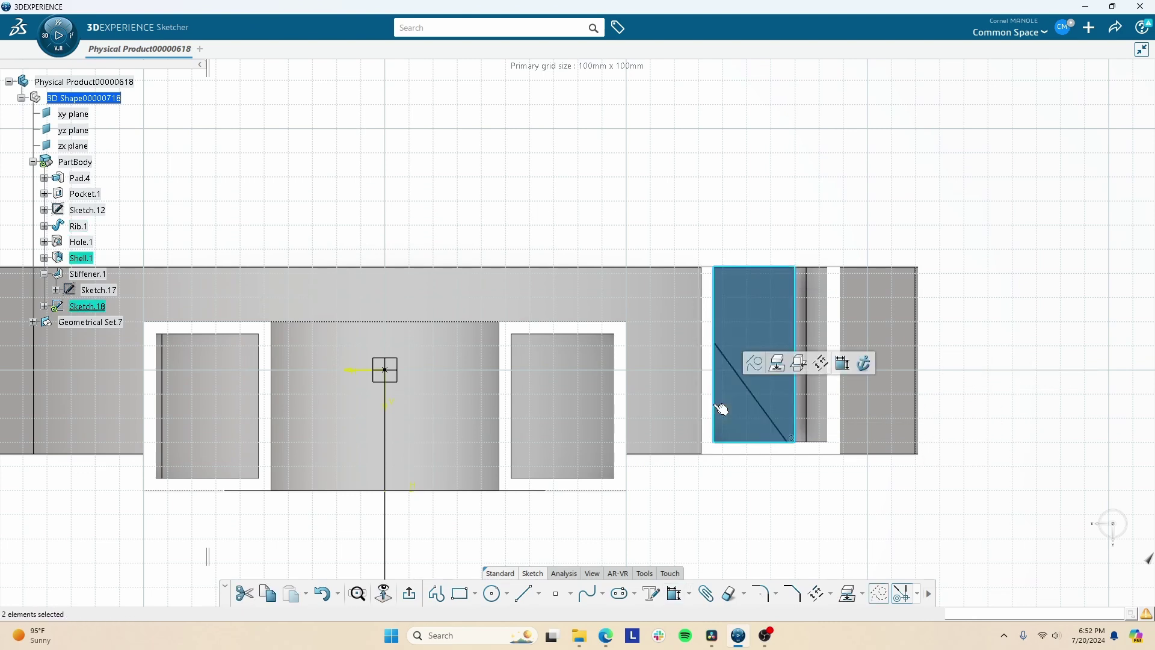
left_click(750, 462)
left_click(718, 415)
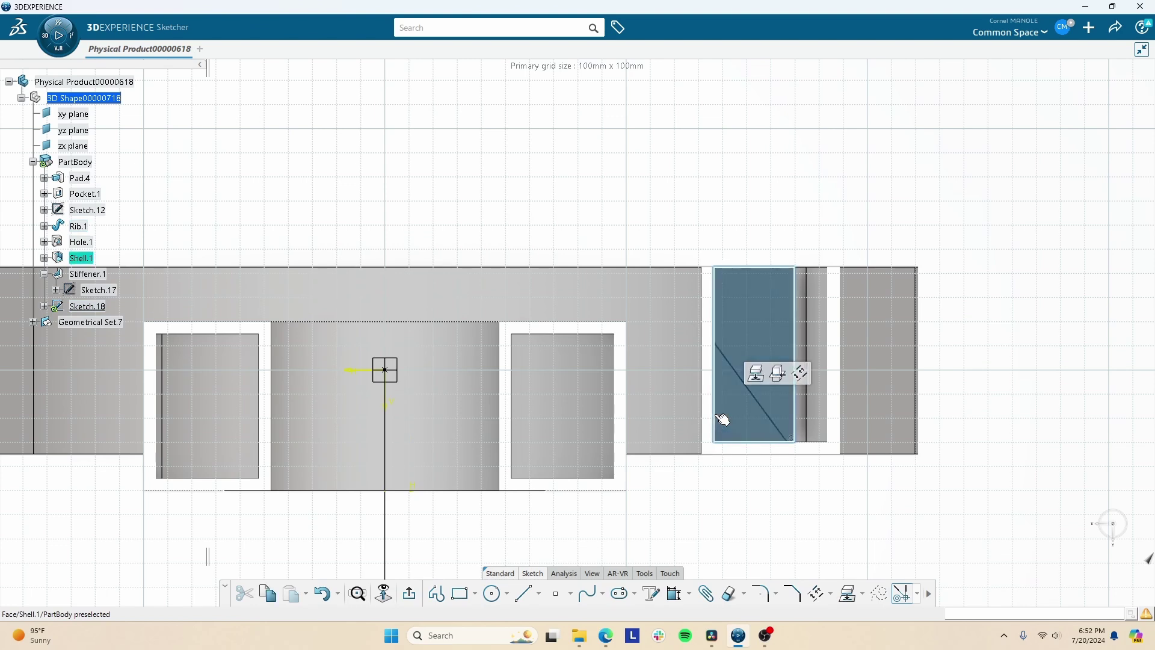
left_click(713, 414)
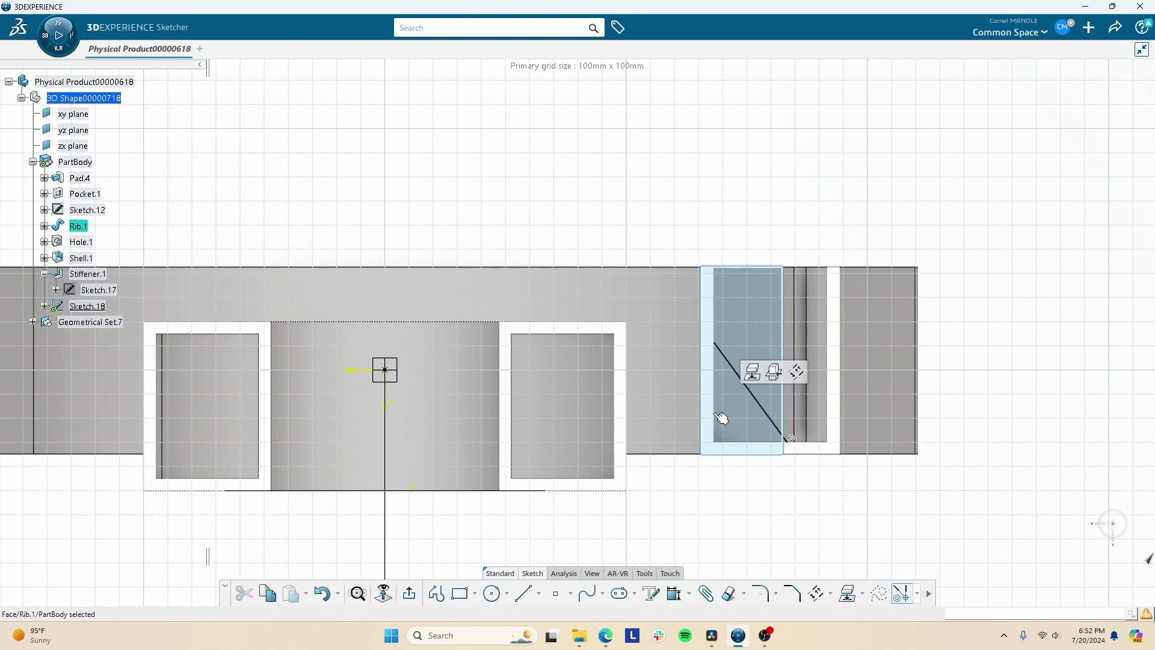
left_click(722, 412)
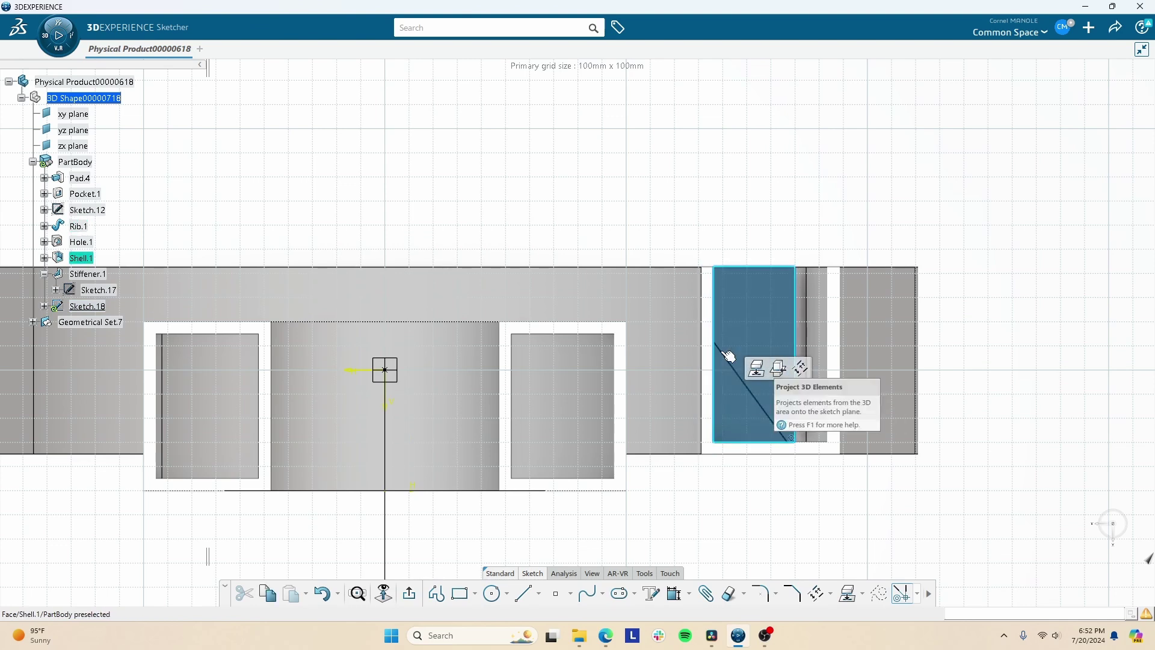
left_click(716, 343, "ctrl")
left_click(845, 303)
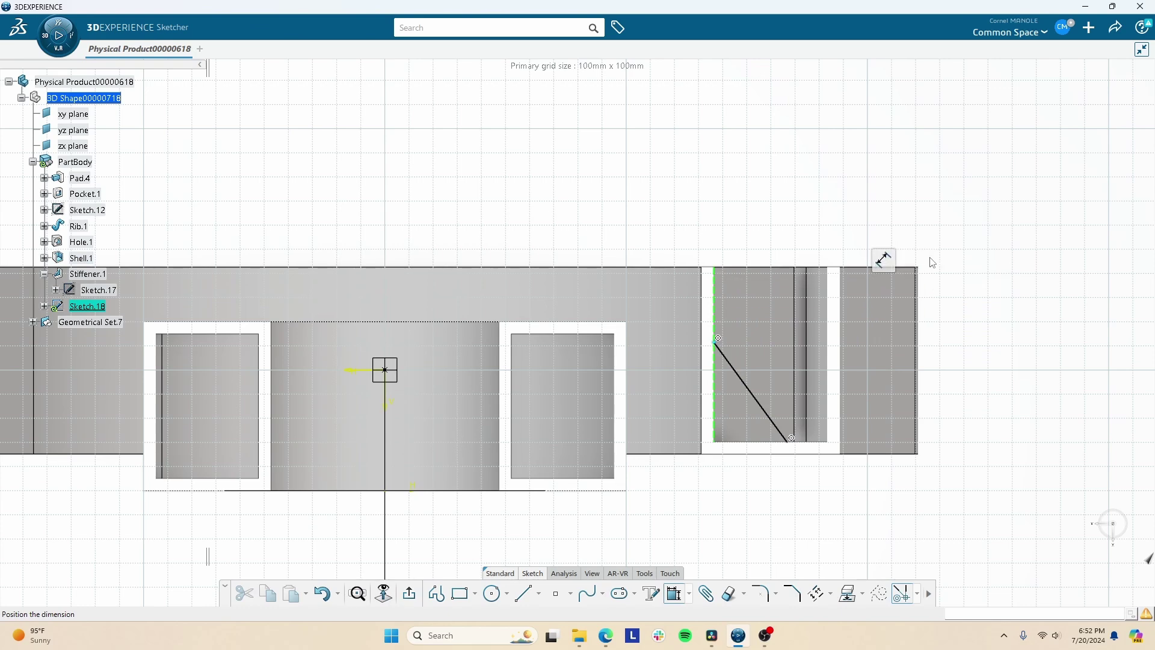
left_click(723, 345)
left_click(910, 507)
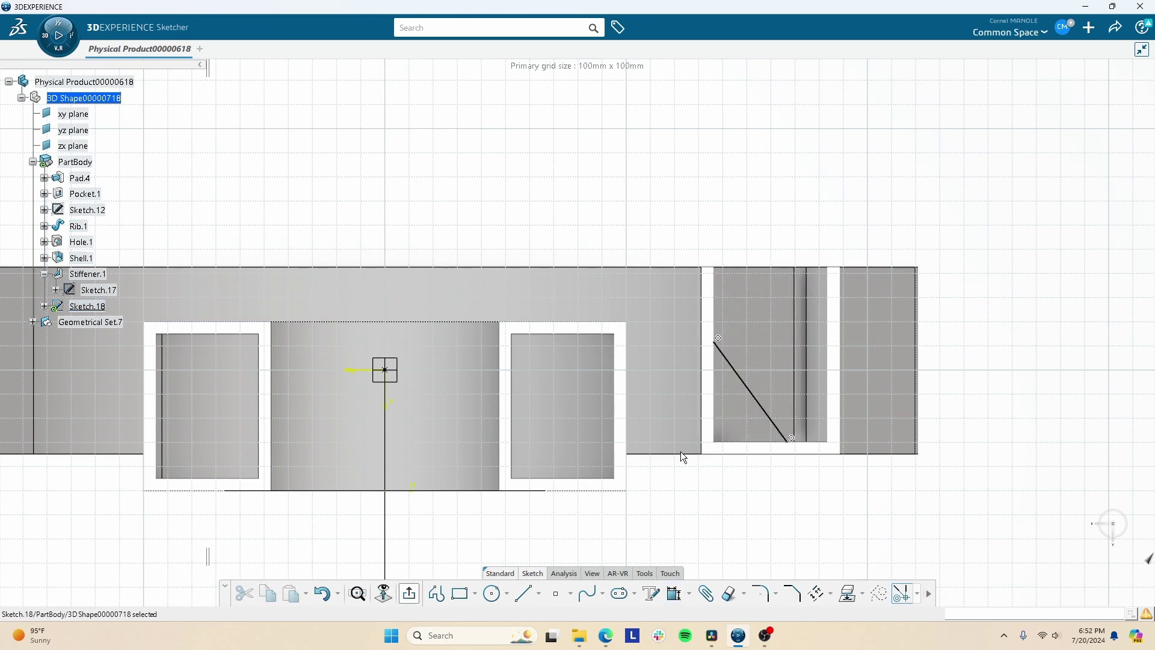
Exit the sketch and create a From Side stiffener from Sketch.18 with 2 mm thickness and Neutral fiber enabled
mouse_move(735, 387)
middle_mouse_down()
mouse_move(756, 428)
mouse_move(649, 458)
middle_mouse_up()
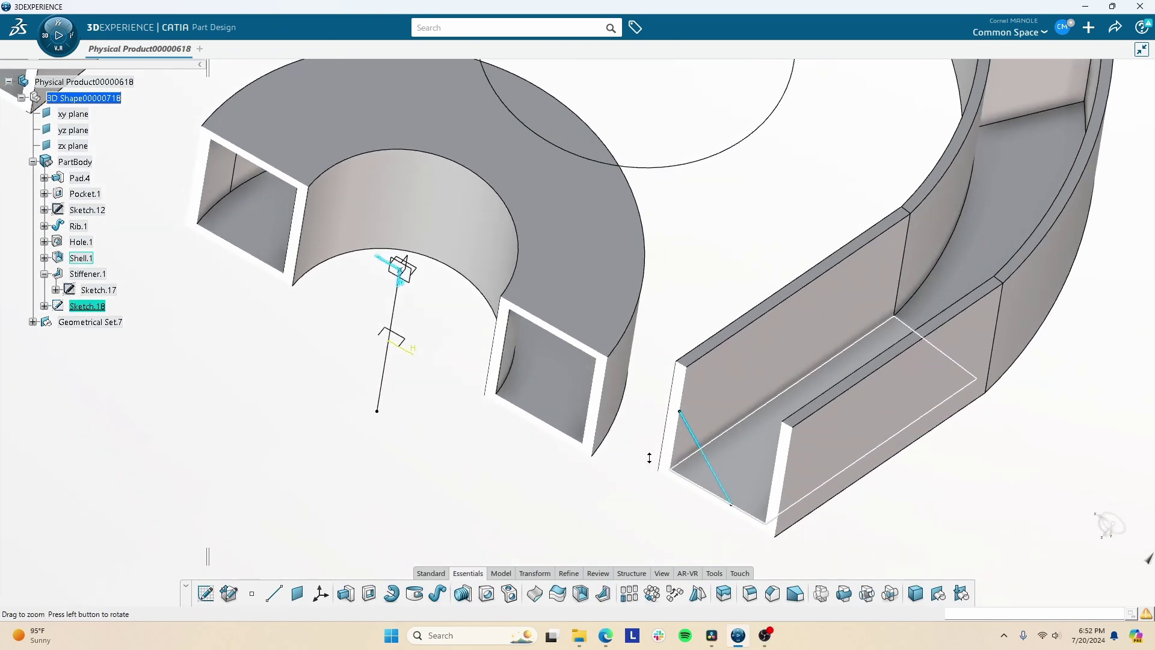
middle_click_drag(604, 362, 528, 391)
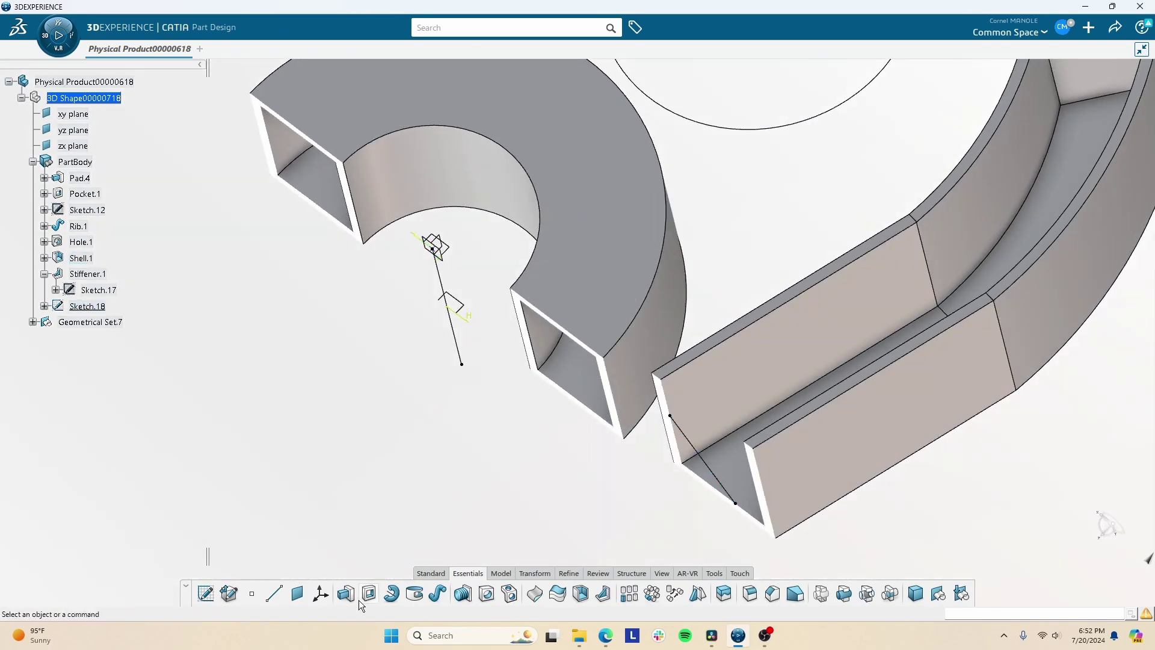
left_click(603, 594)
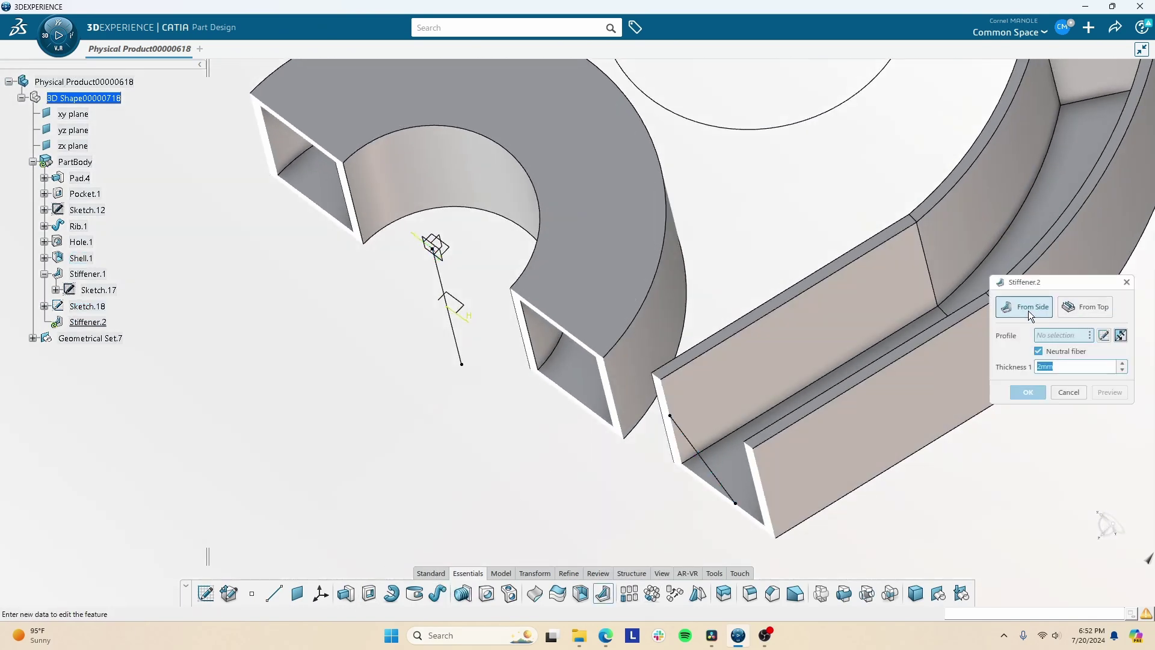
mouse_move(797, 440)
middle_mouse_down()
mouse_move(715, 380)
mouse_move(684, 176)
middle_mouse_up()
left_click(709, 401)
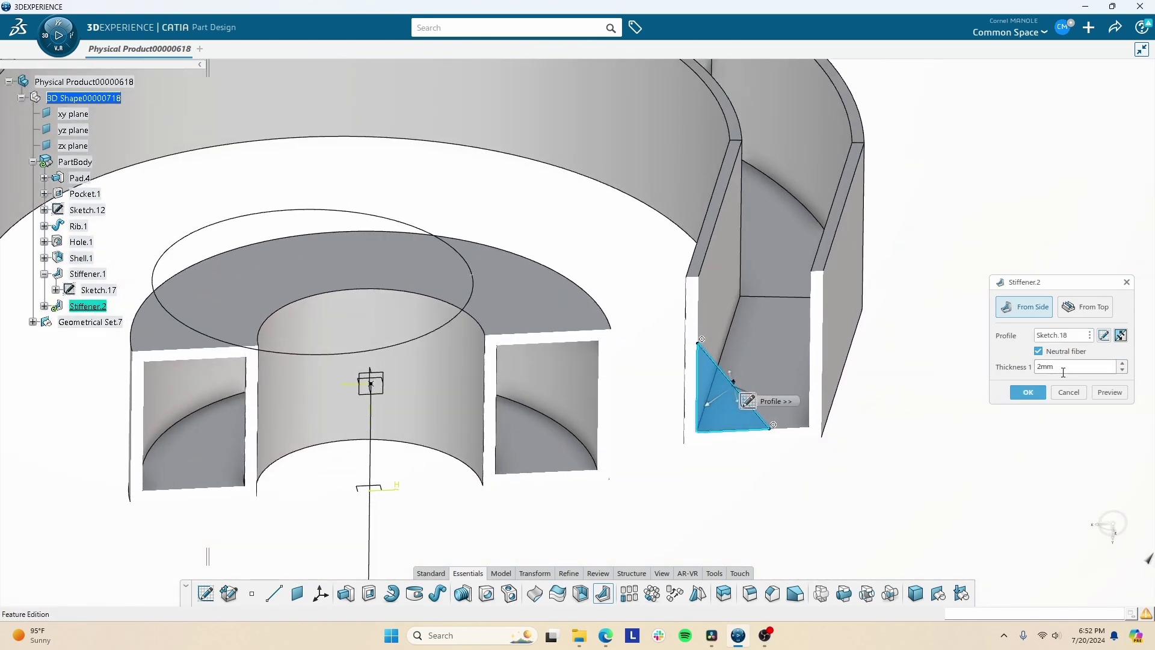
left_click(1039, 352)
left_click(1039, 352)
left_click(1029, 393)
Turn off the clipping section and inspect the new triangular stiffener inside the rib channel
left_click(714, 573)
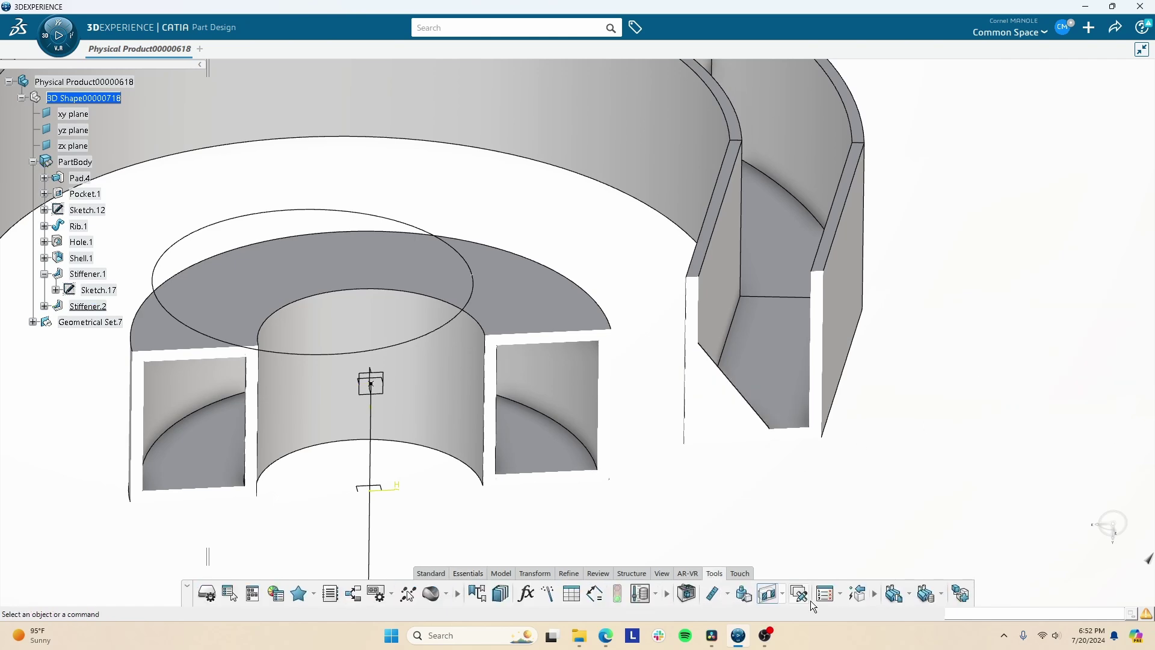
left_click(771, 594)
middle_click_drag(802, 406, 602, 506)
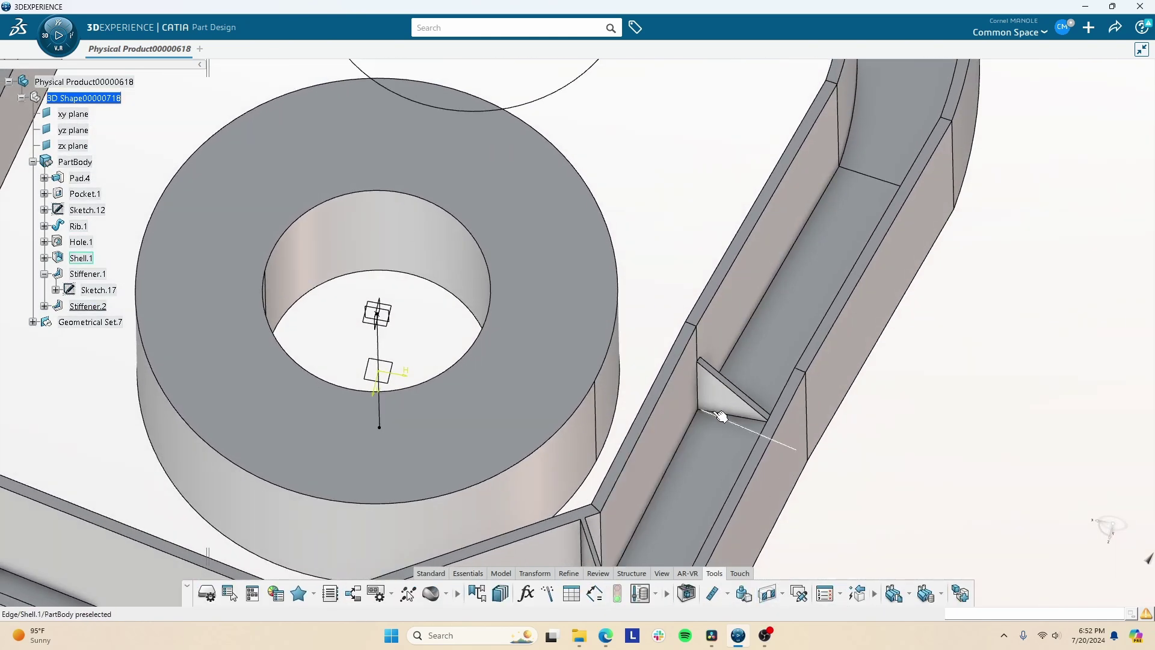
left_click(717, 403)
middle_click_drag(715, 394, 639, 424)
left_click(640, 424)
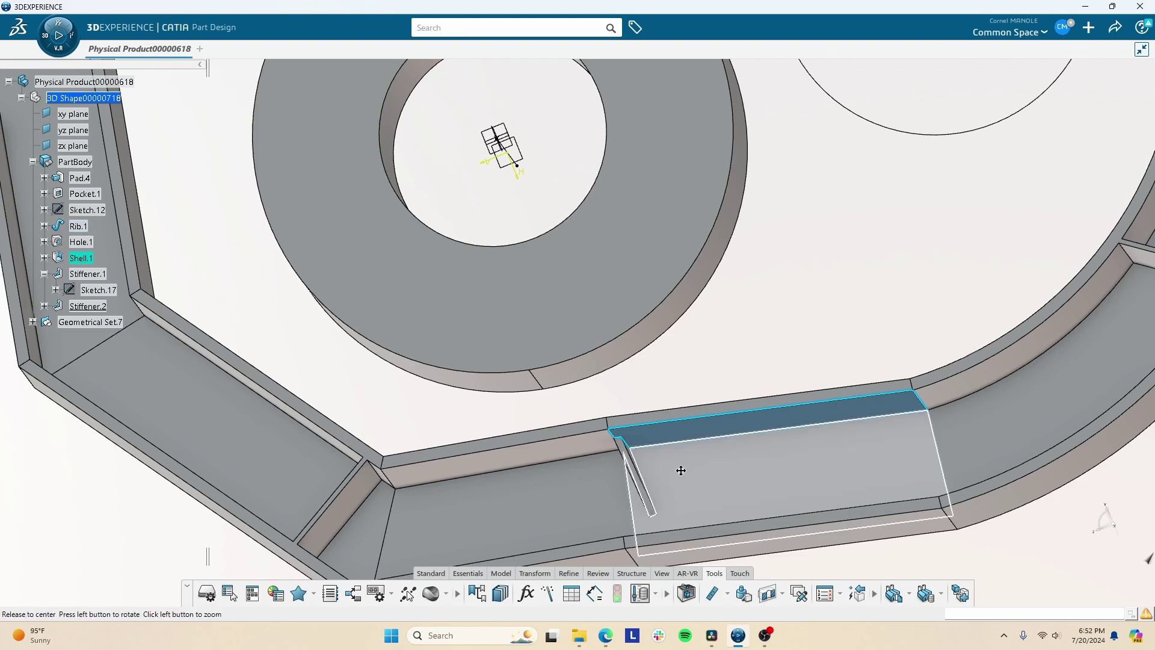
middle_click_drag(720, 546, 709, 543)
left_click(688, 575)
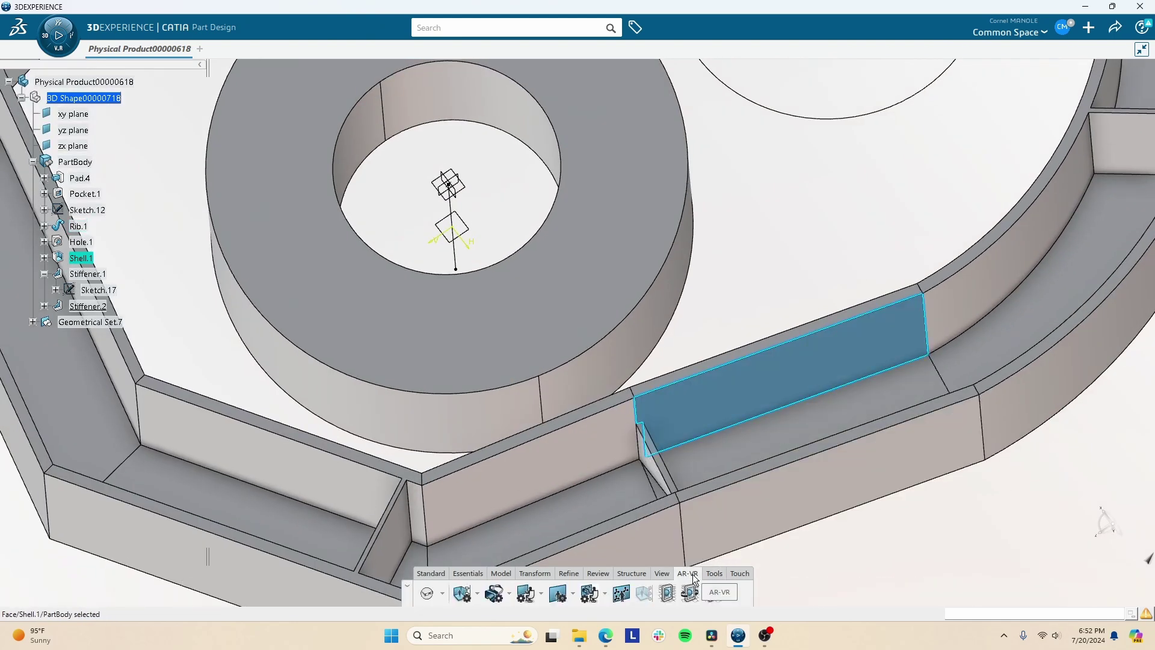
left_click(475, 576)
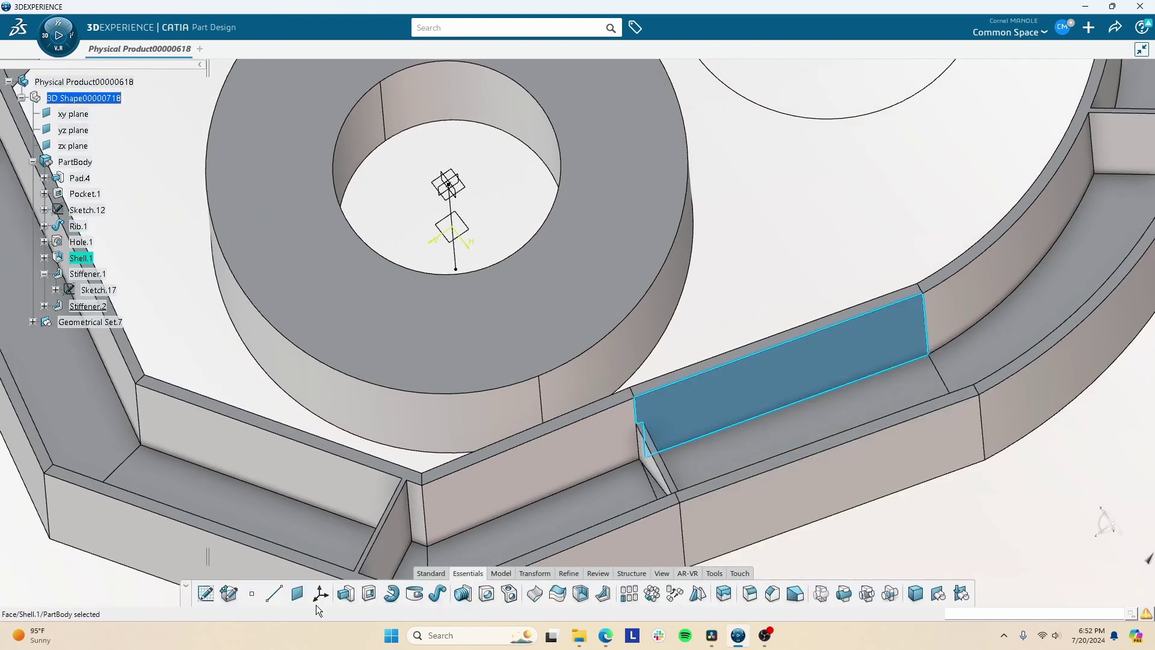
left_click(298, 595)
left_click(942, 276)
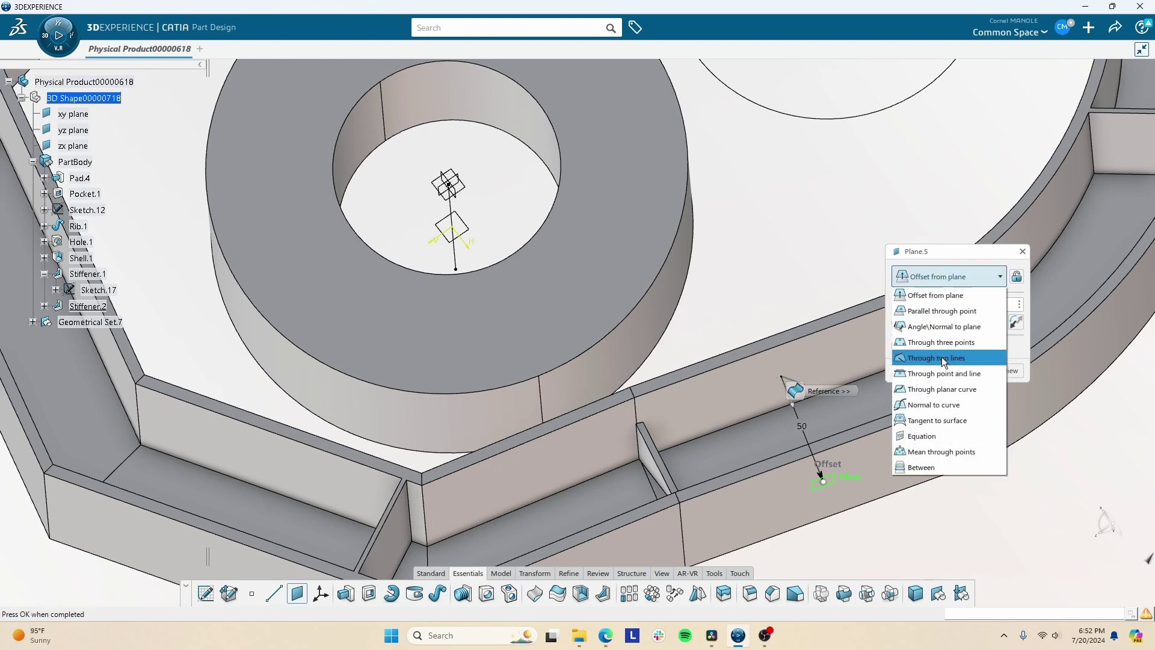
left_click(941, 404)
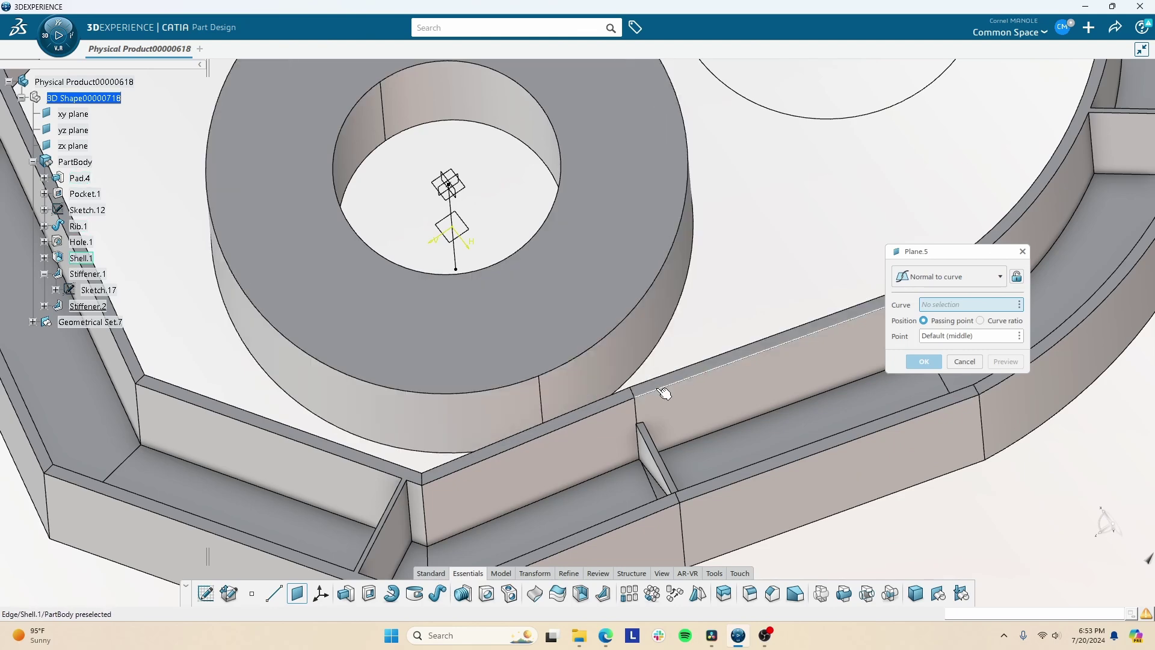
left_click(665, 396)
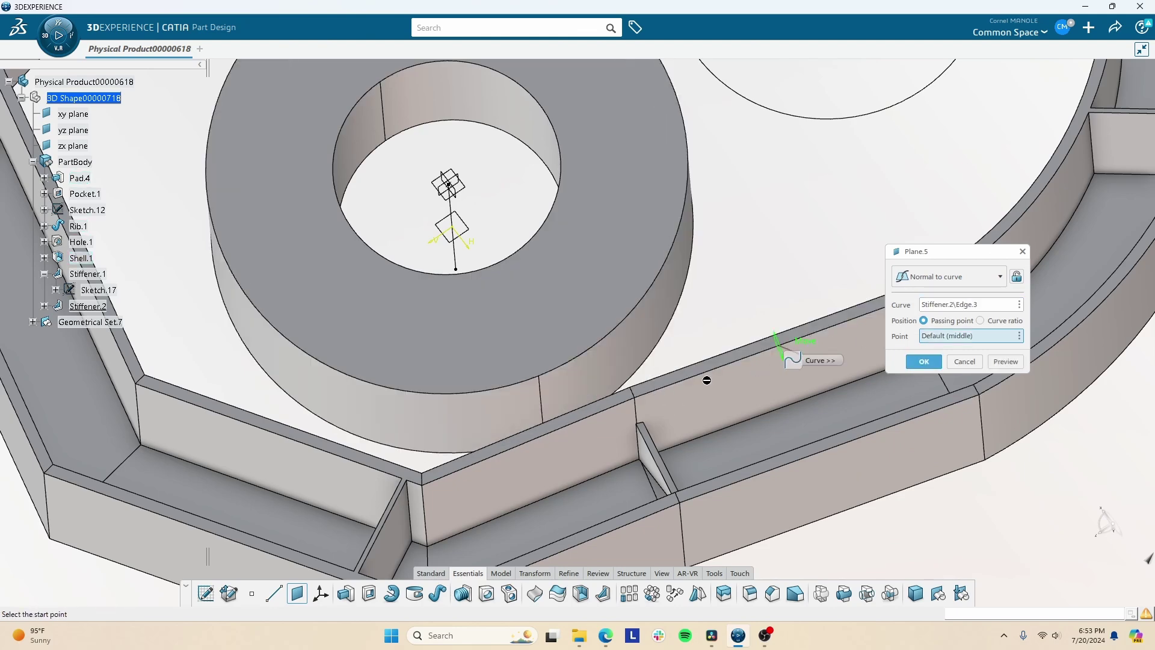
left_click(638, 404)
middle_click_drag(668, 394, 792, 227)
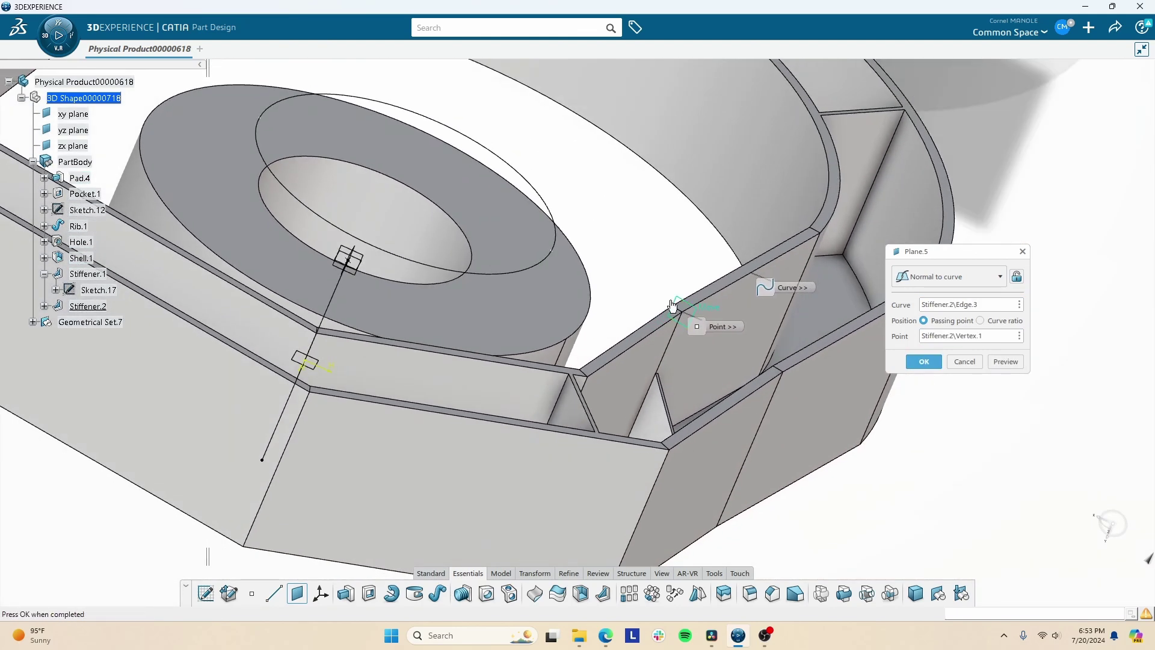
middle_click_drag(673, 307, 473, 424)
left_click(979, 363)
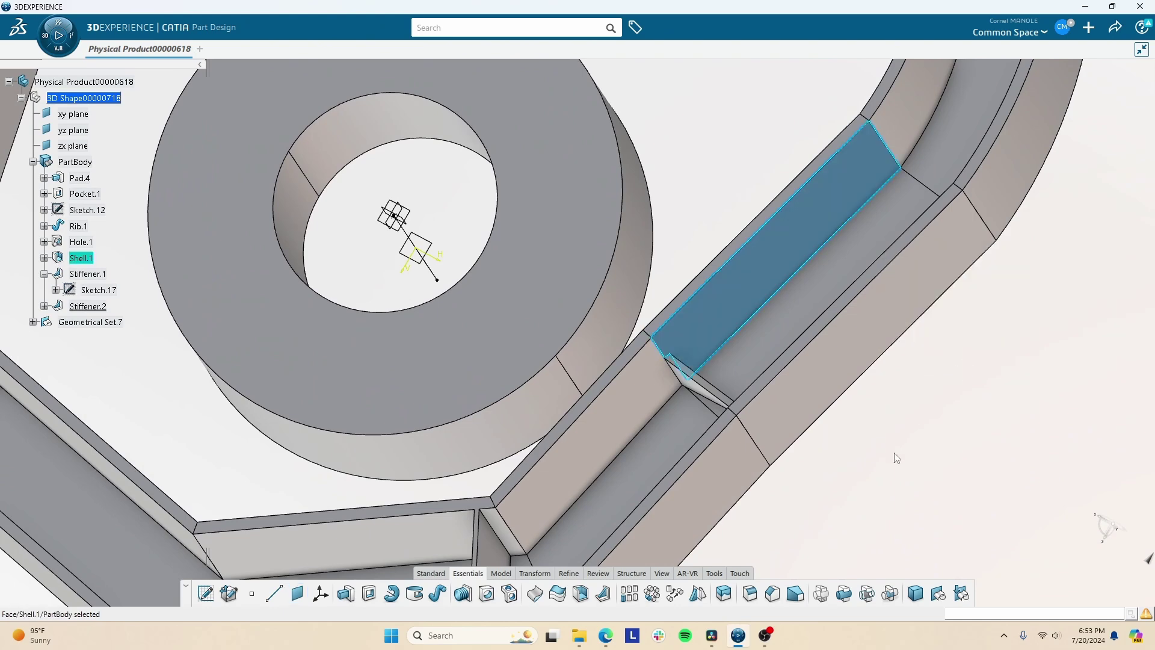
left_click(297, 594)
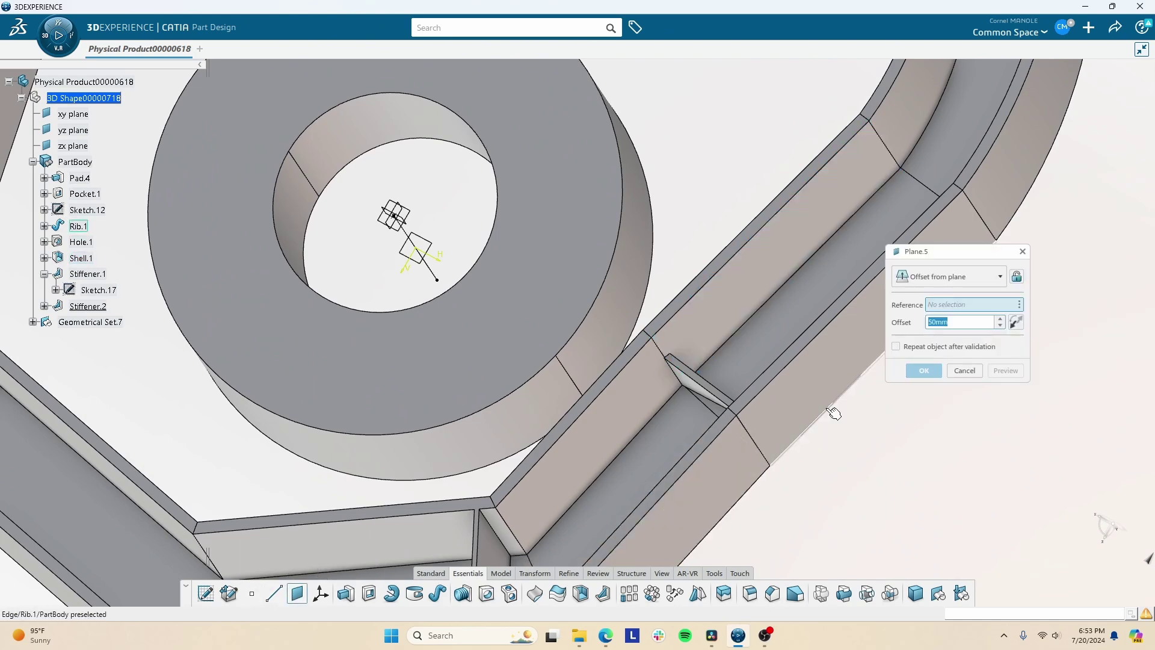
left_click(948, 274)
left_click(981, 259)
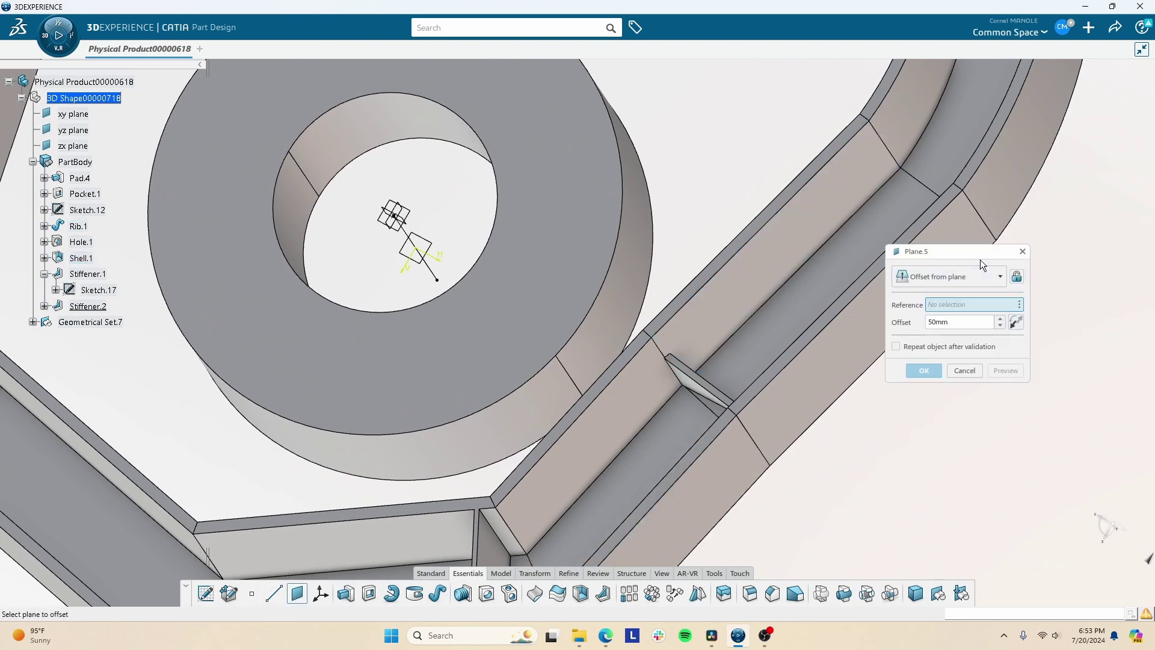
left_click(1022, 253)
Start a sketch on the channel's floor face and draw a small circle near the corner of the end segment
middle_click_drag(552, 277, 621, 411)
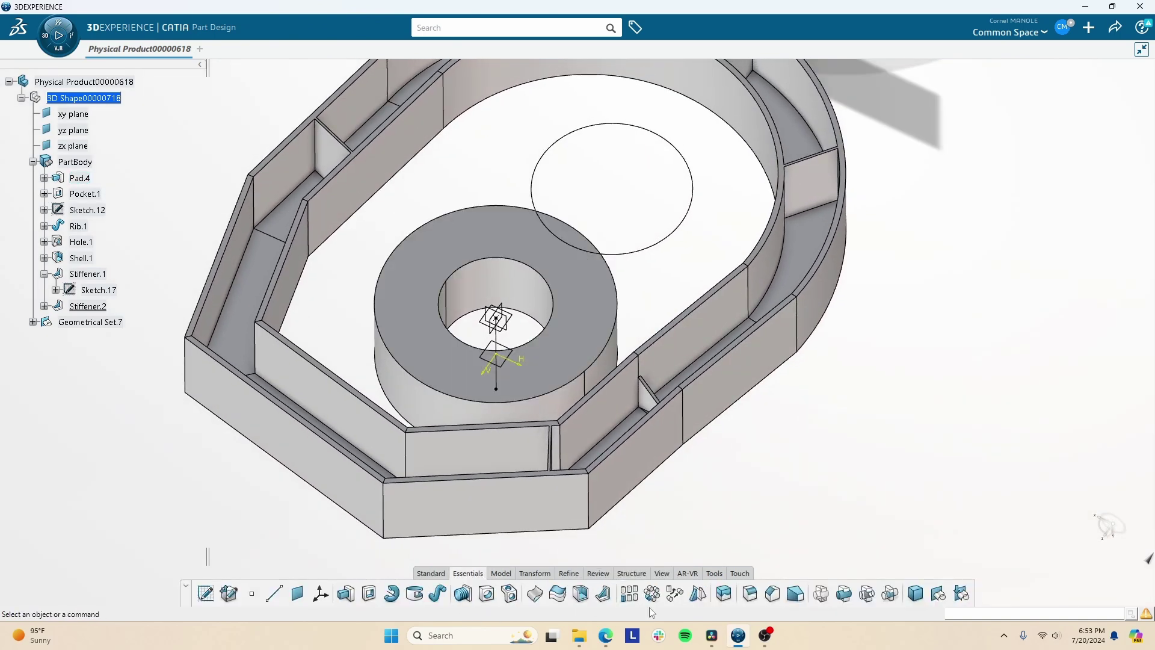
middle_click_drag(603, 463, 506, 343)
left_click(511, 359)
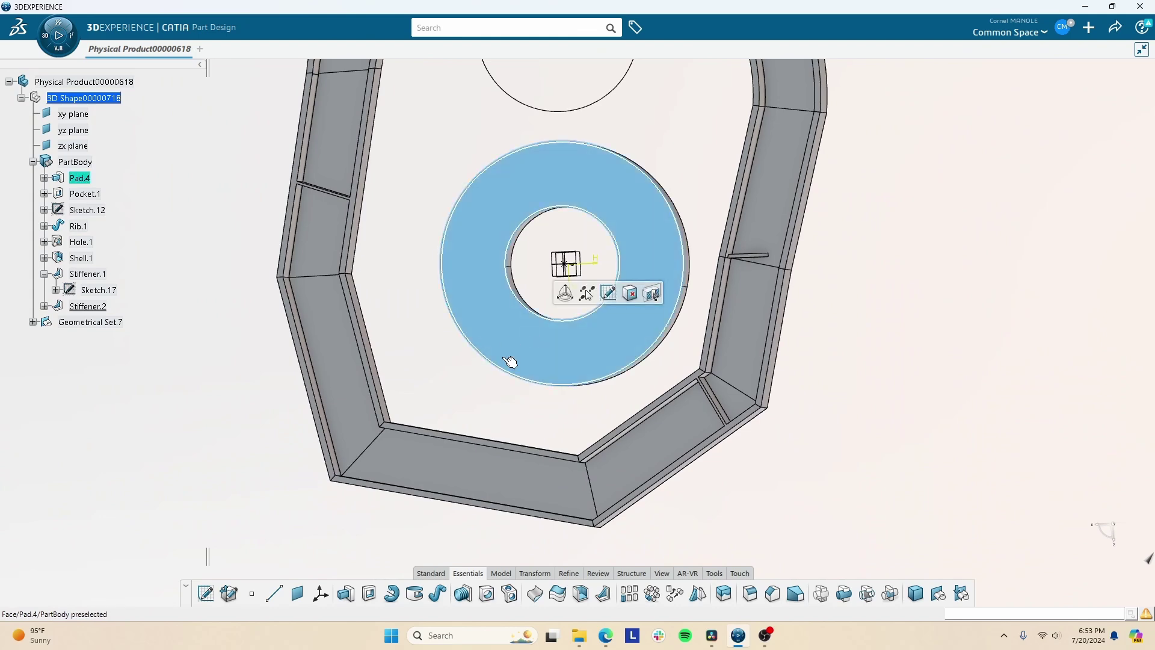
left_click(457, 473)
left_click(551, 426)
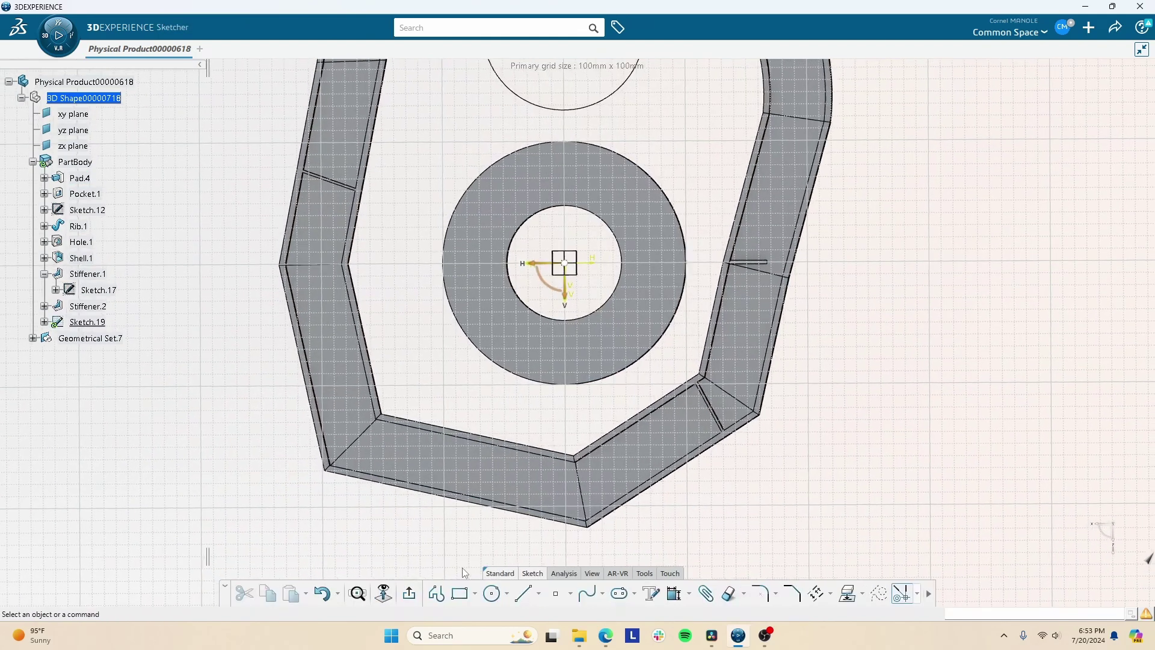
left_click(490, 594)
left_click(393, 452)
left_click(400, 459)
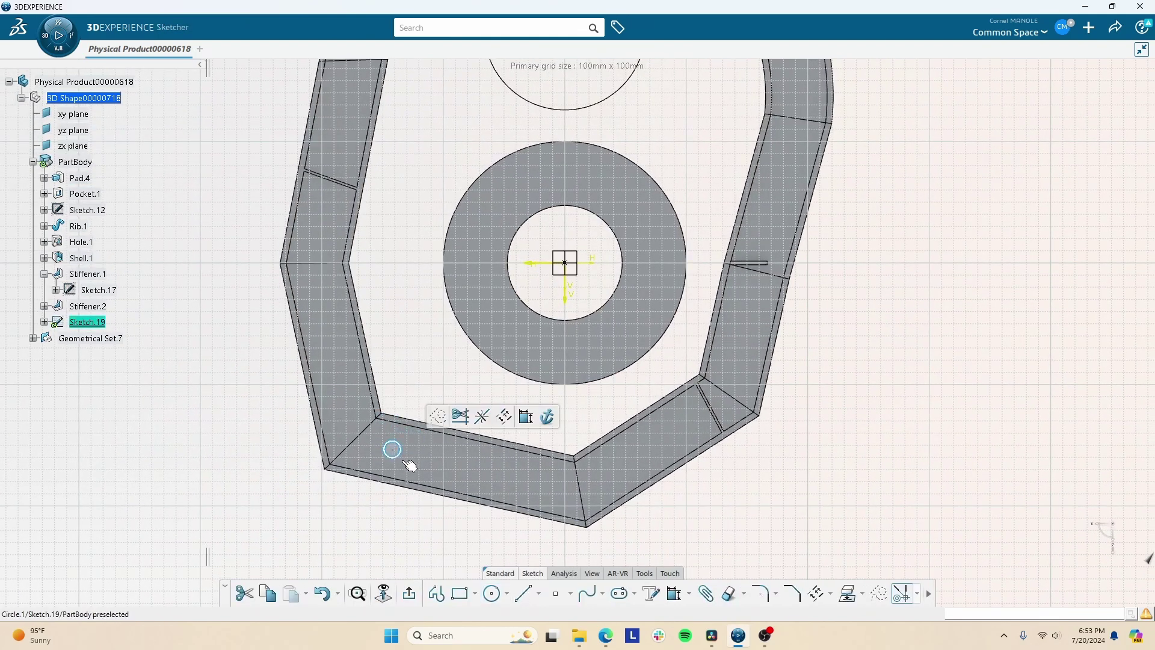
Exit the sketch and cut the circle as an Up to plane pocket limited by the underside face of the rib
left_click(407, 595)
left_click(368, 594)
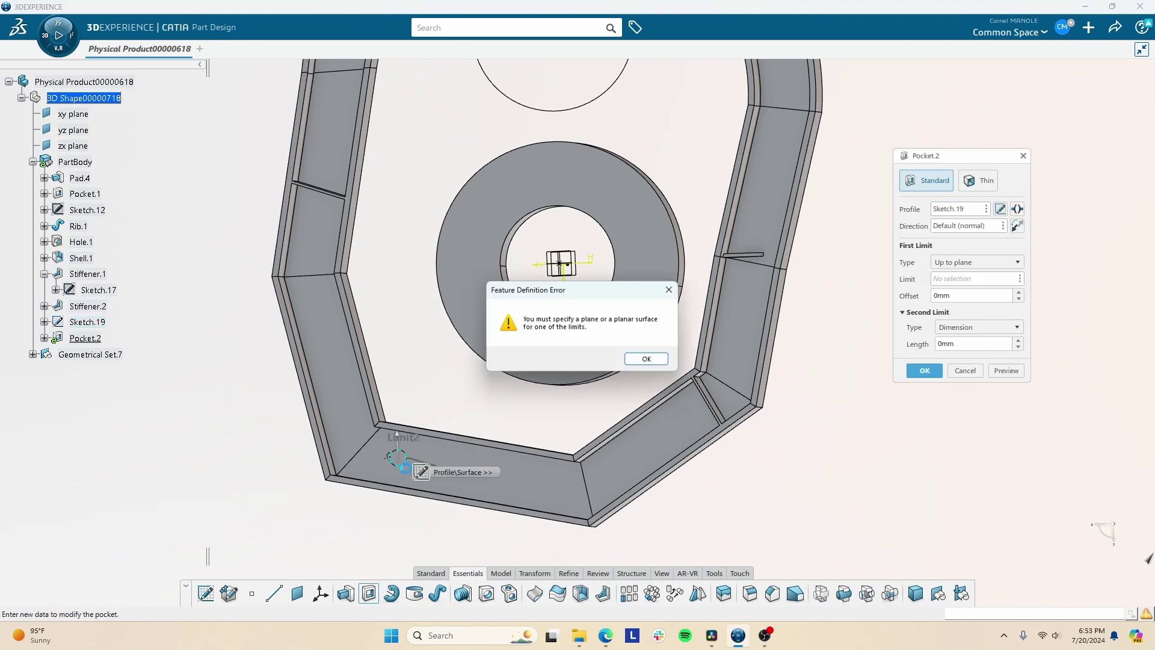
left_click(647, 359)
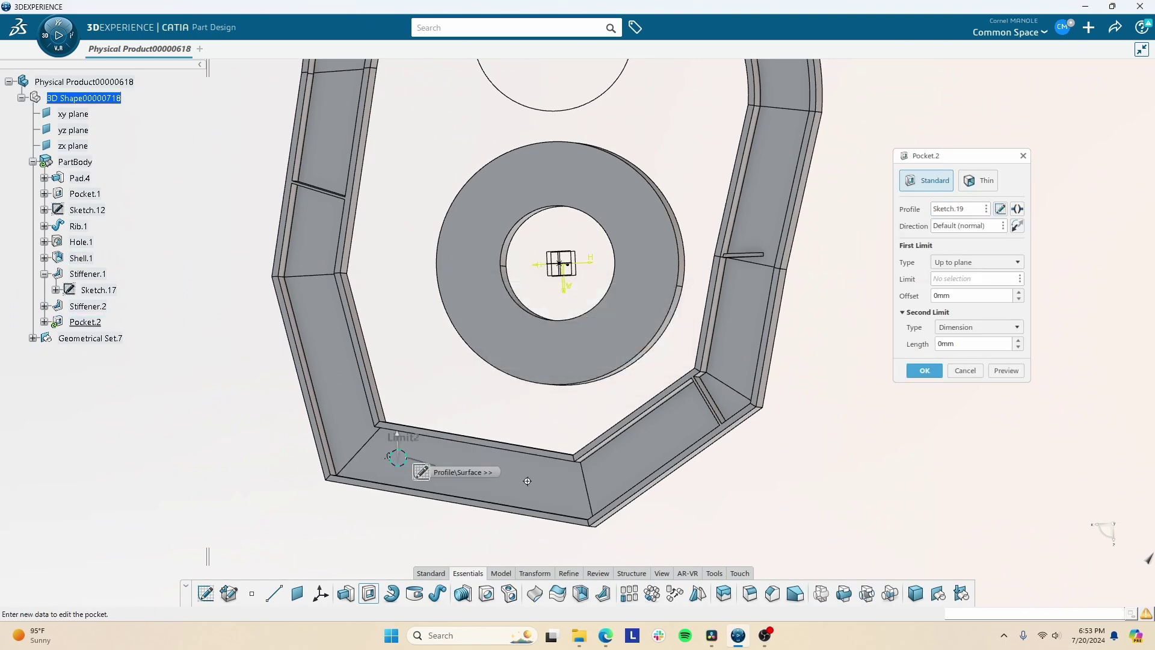
middle_click_drag(648, 365, 366, 242)
left_click(969, 279)
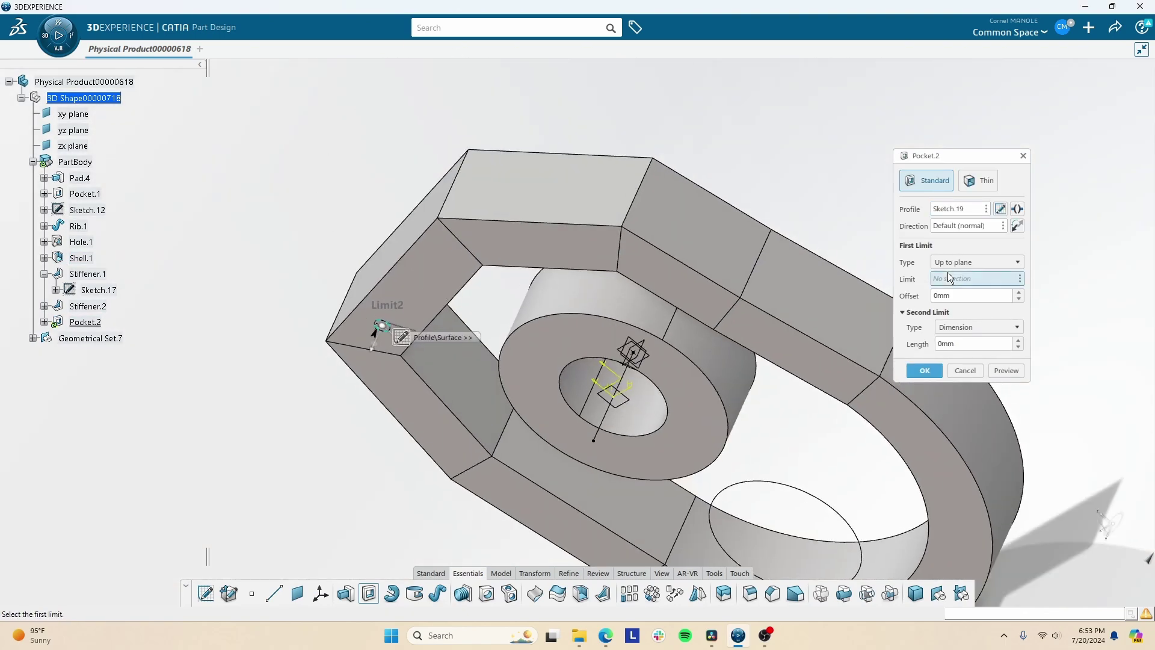
left_click(433, 295)
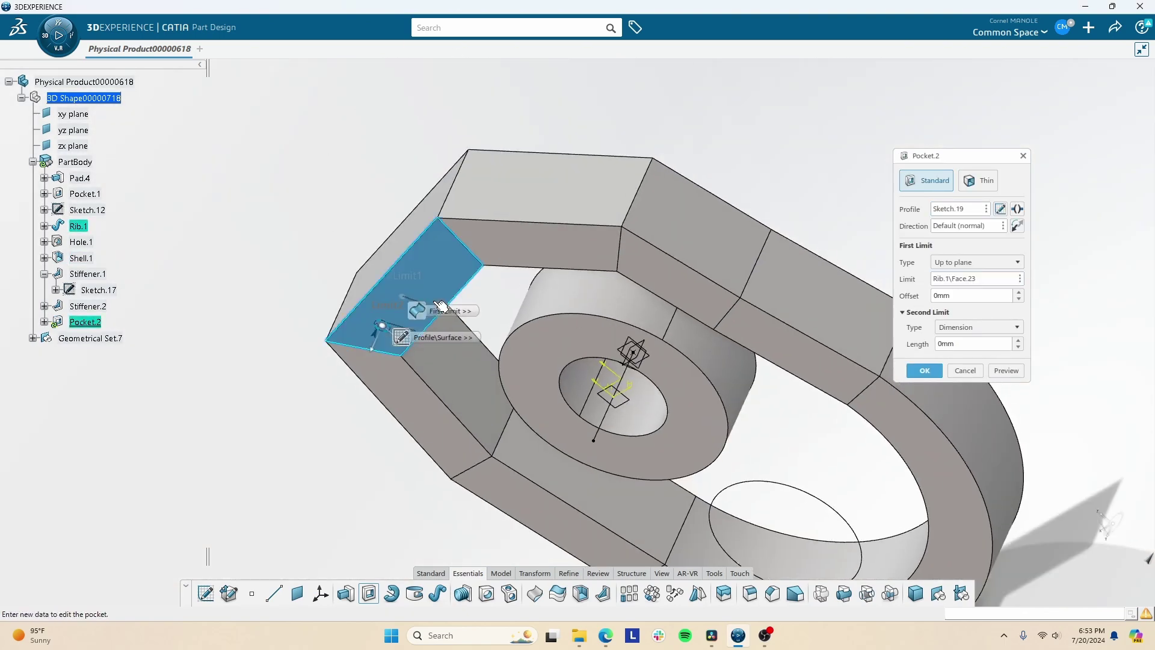
left_click(924, 371)
Start a rectangular pattern of the pocketed hole, using the channel's outer floor edge as the first direction
middle_click_drag(422, 325, 567, 267)
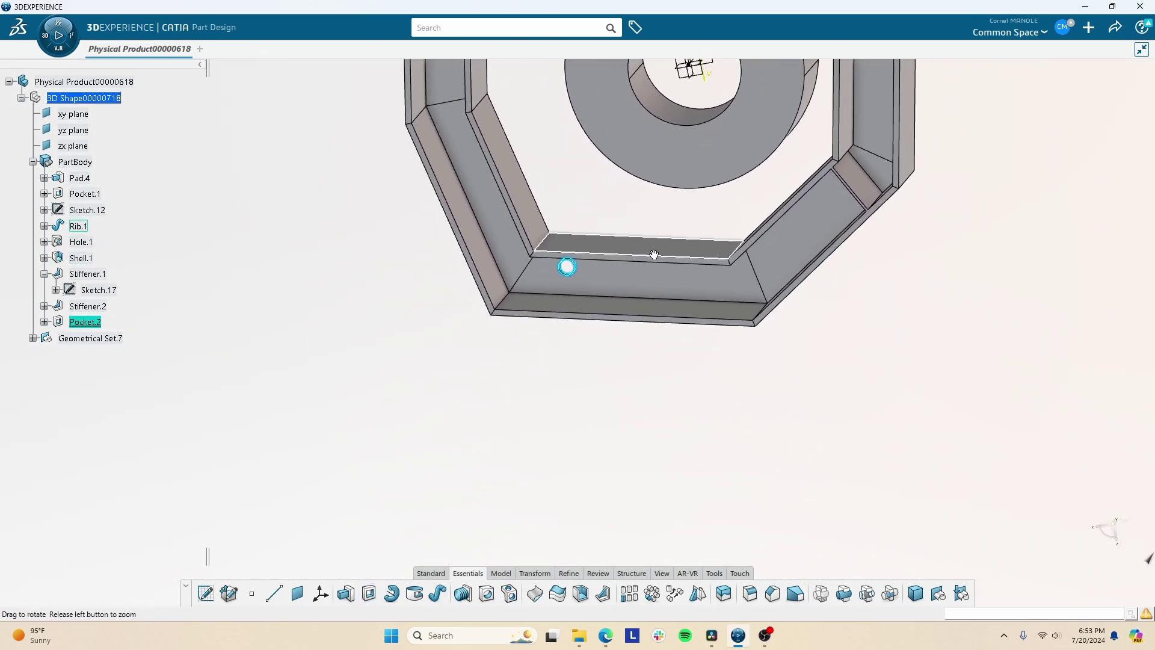
middle_click_drag(654, 255, 659, 239)
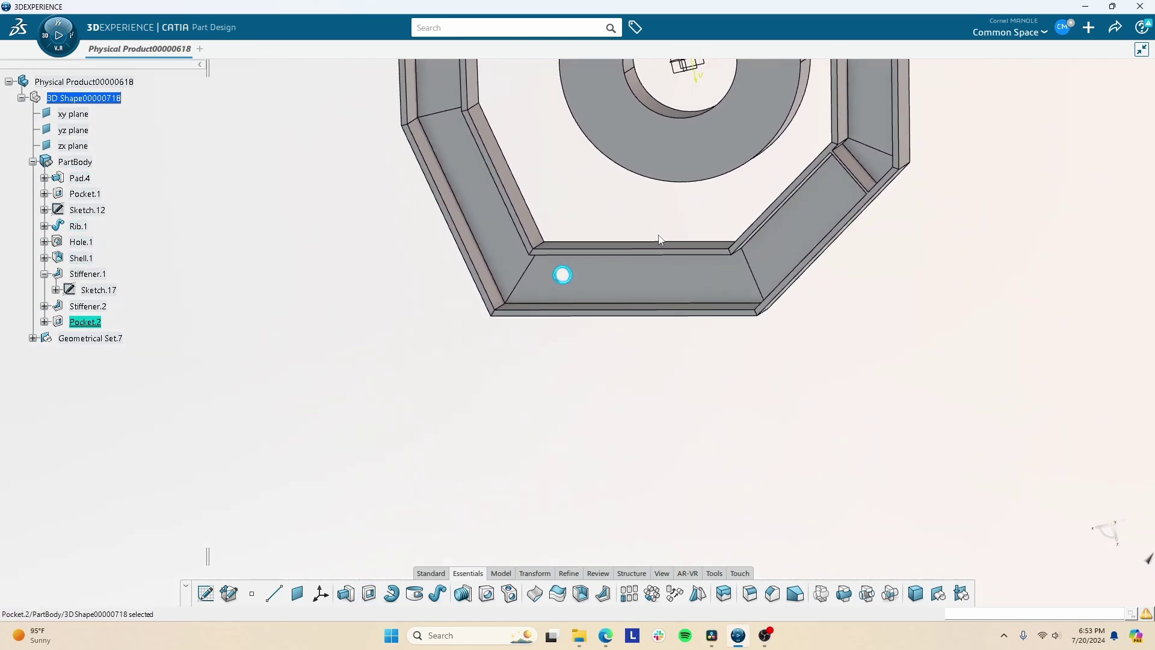
left_click(632, 594)
middle_click_drag(608, 311, 612, 345)
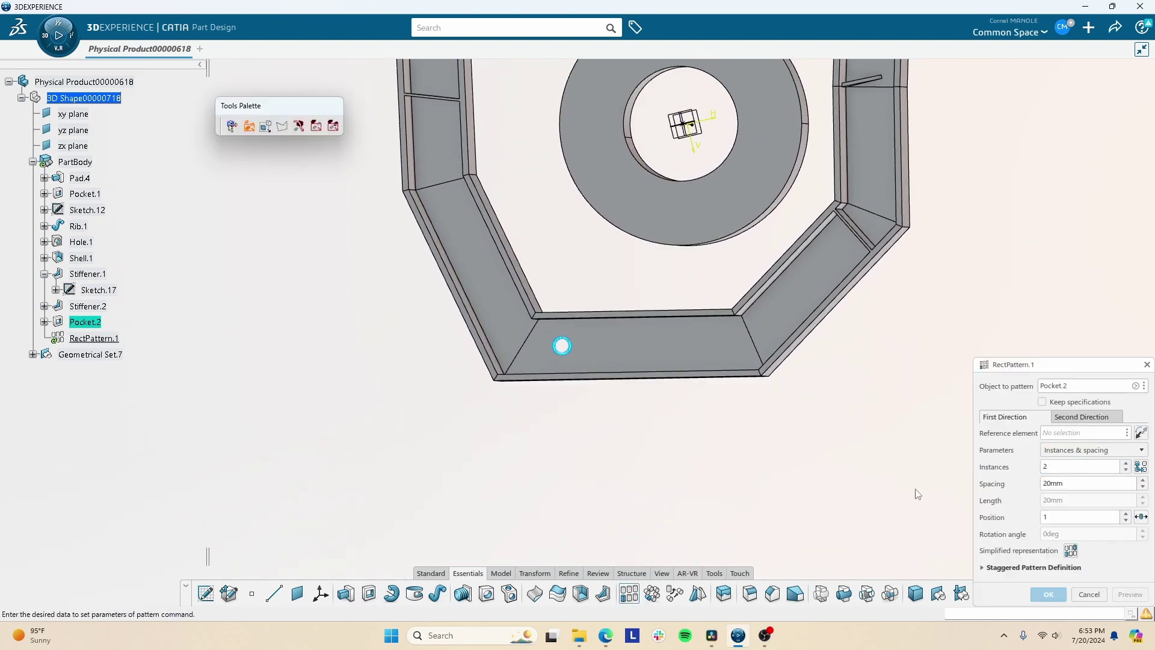
left_click(1068, 433)
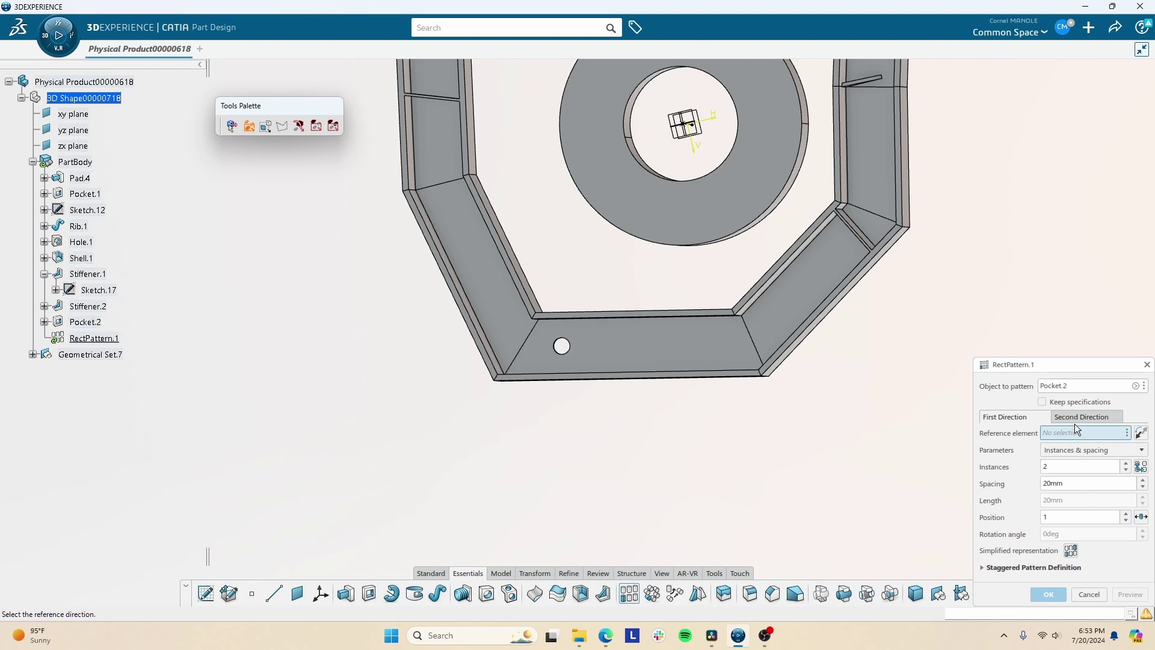
left_click(687, 376)
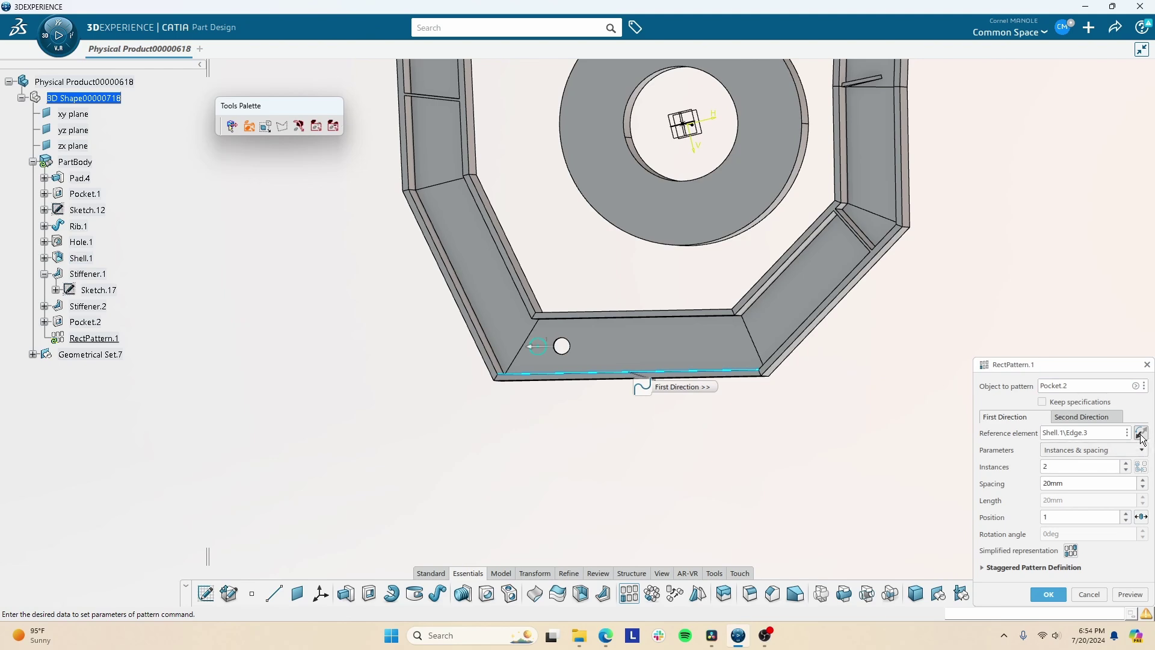
Reverse the first direction so it runs along the channel floor and set the pattern to 7 instances
left_click(1127, 464)
left_click(1127, 464)
left_click(1126, 464)
left_click(1127, 464)
left_click(1127, 464)
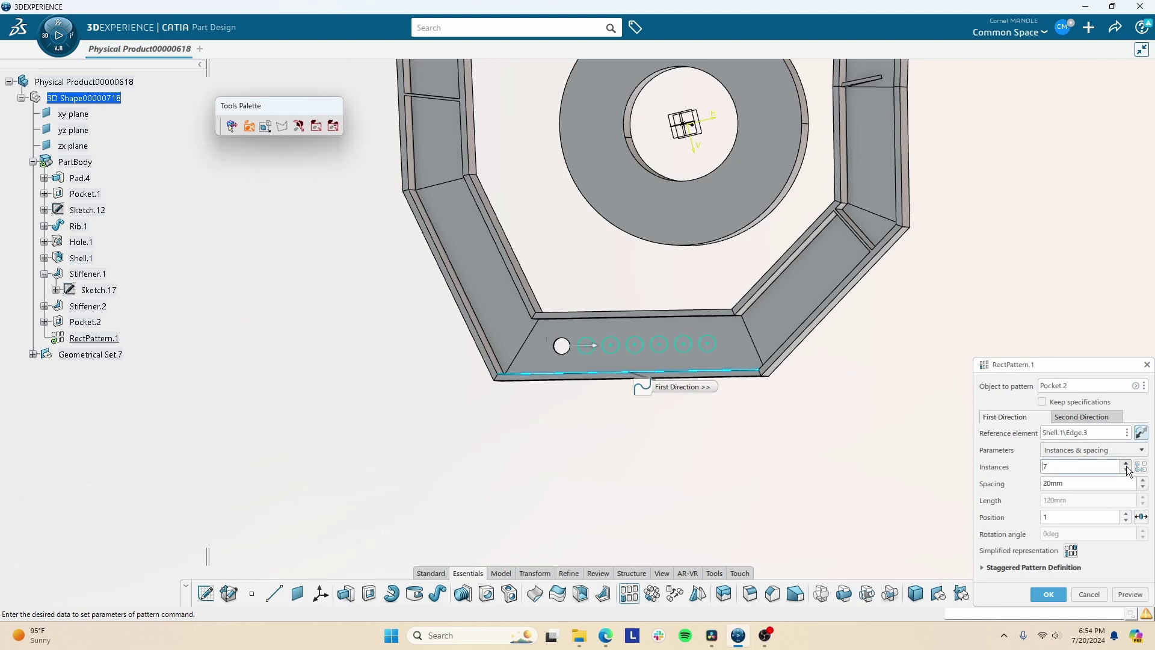
Try to use the neighbouring parallel edge of the channel as the pattern's second direction
left_click(1072, 418)
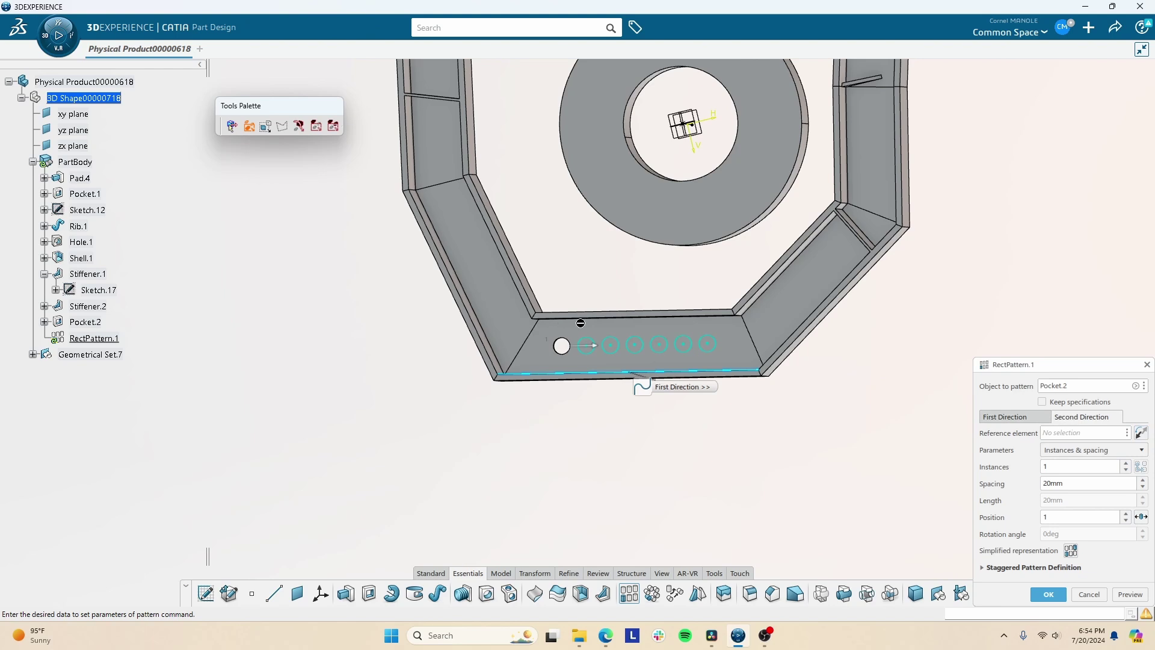
middle_click_drag(581, 323, 570, 354)
left_click(1074, 434)
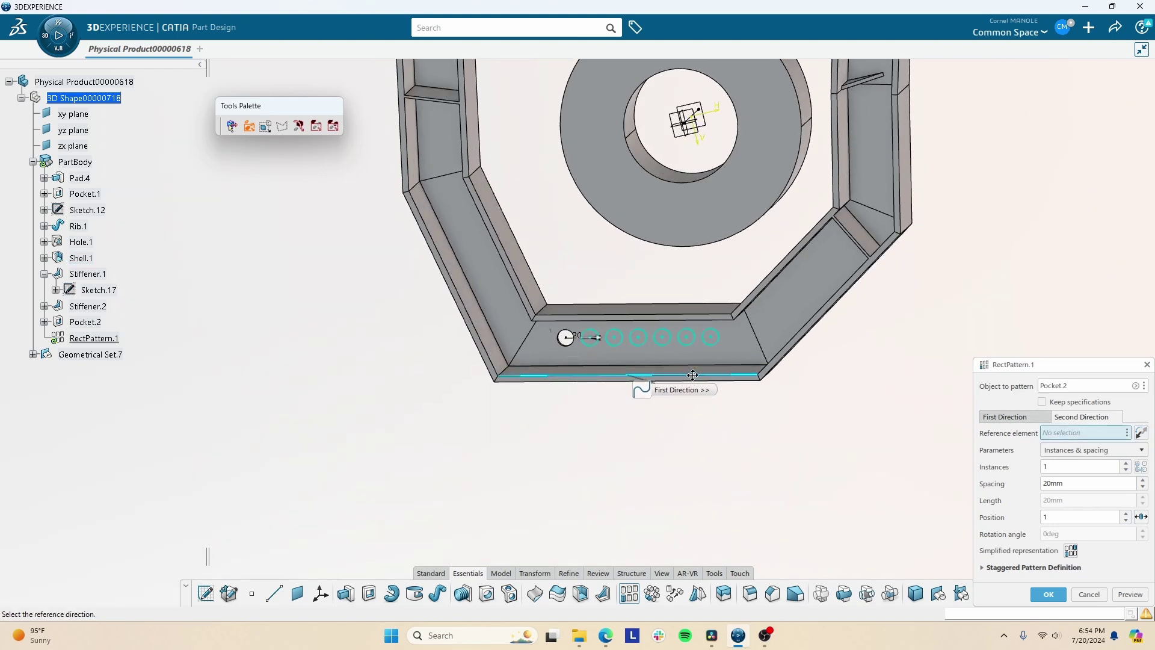
left_click(693, 383)
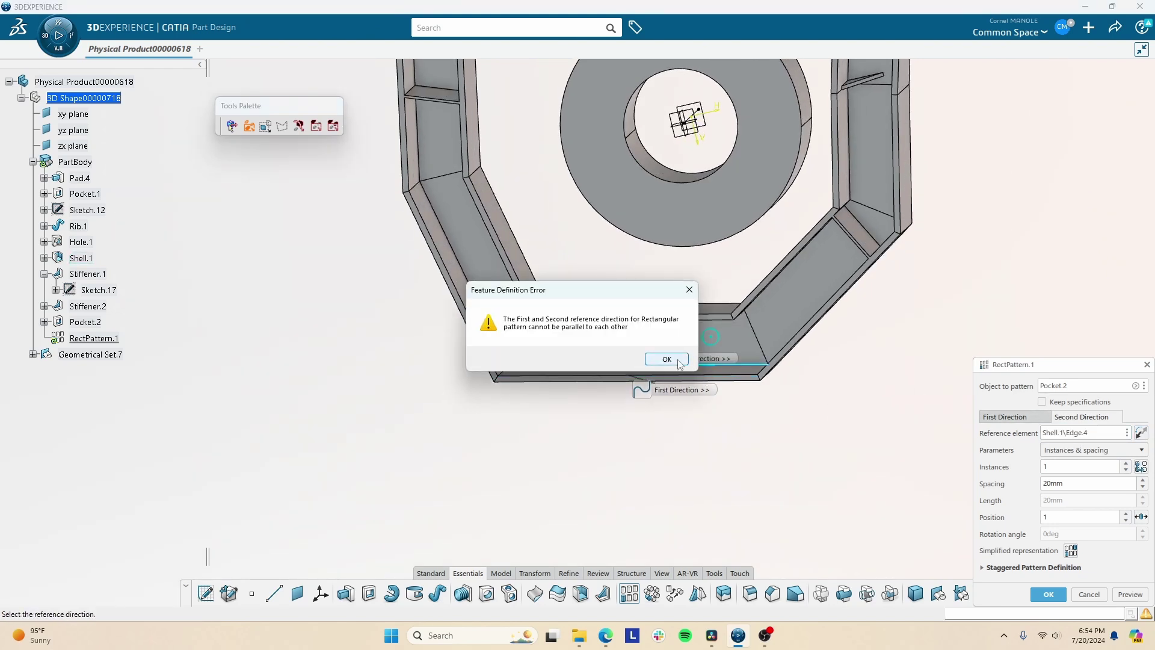
left_click(653, 360)
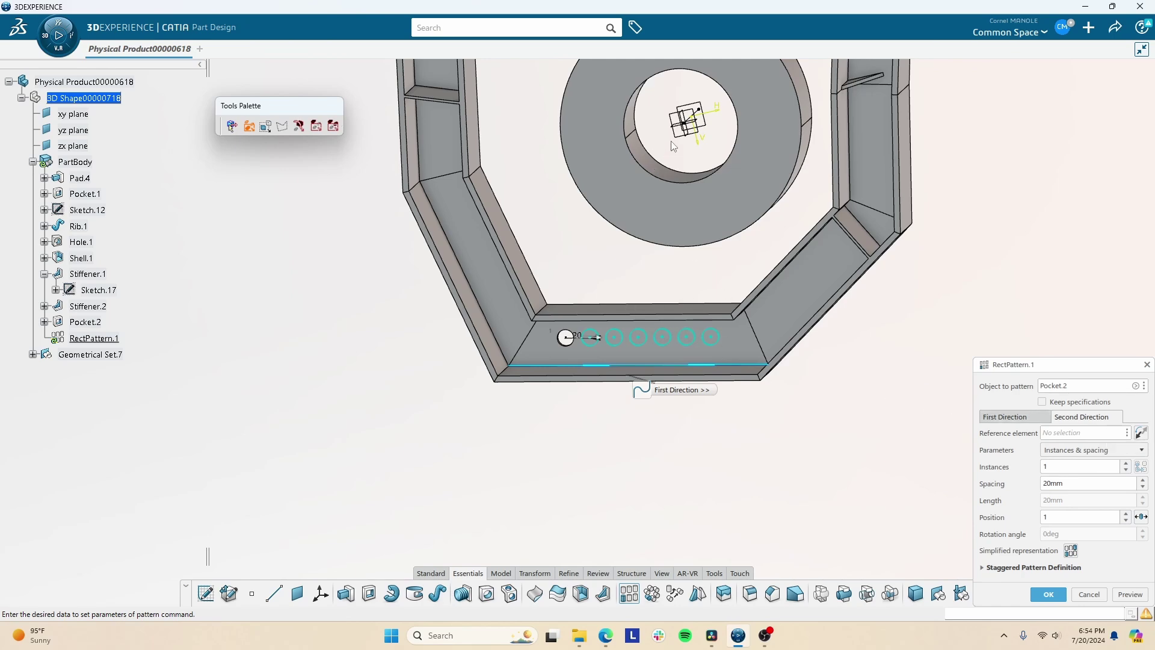
Create the rectangular hole pattern with the first direction only, at 20 mm spacing
middle_click_drag(673, 146, 689, 168)
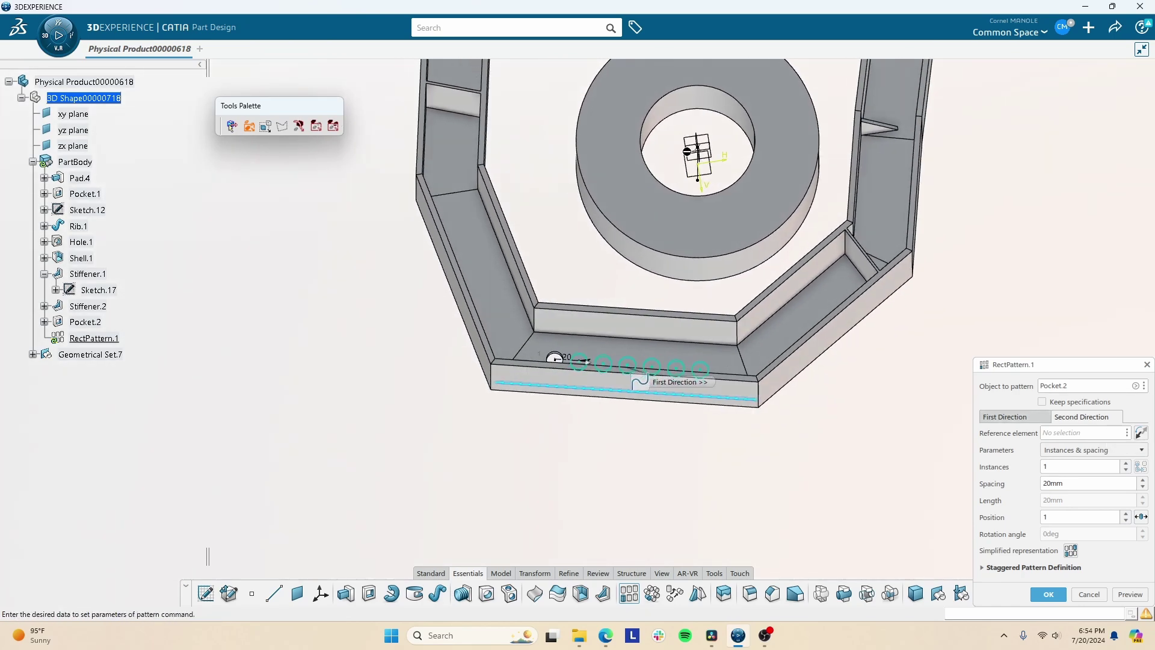
middle_click_drag(588, 339, 564, 378)
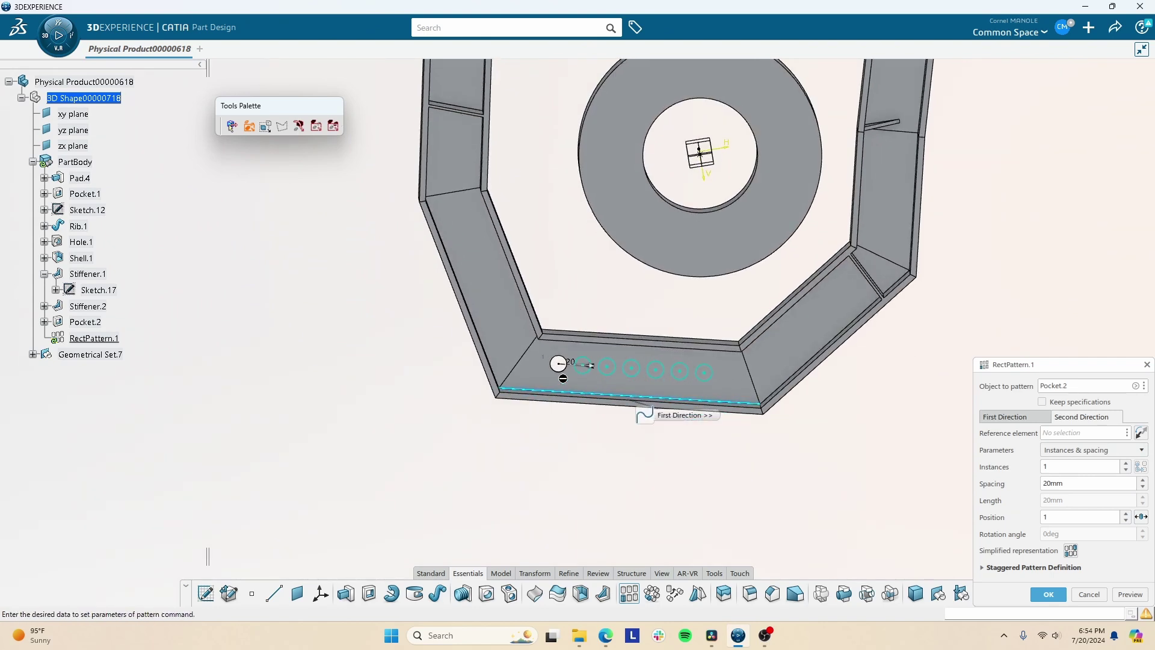
left_click(1077, 599)
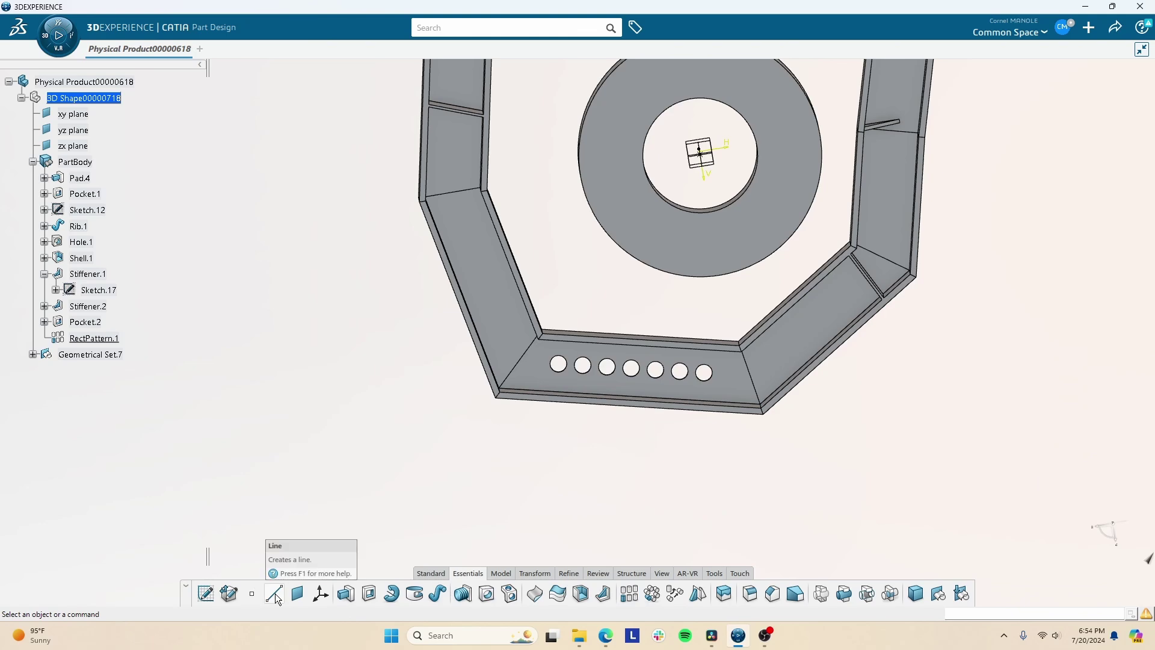
Sketch a line on the channel floor face, starting in the first hole and running across the inner wall
left_click(589, 344)
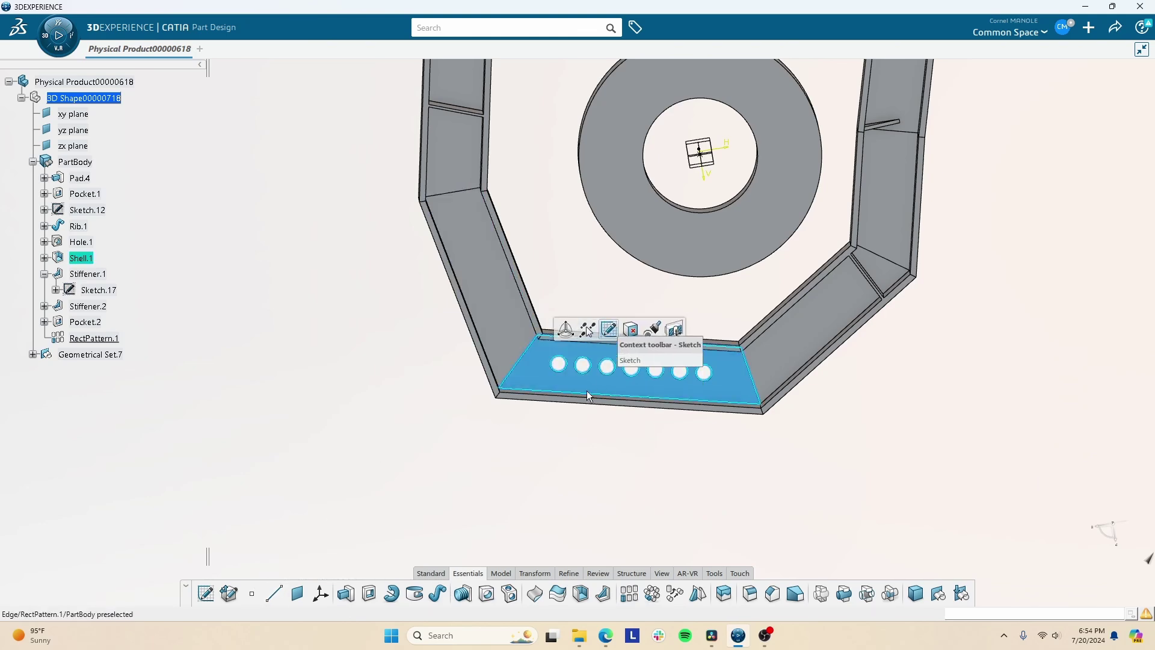
left_click(588, 331)
left_click(523, 594)
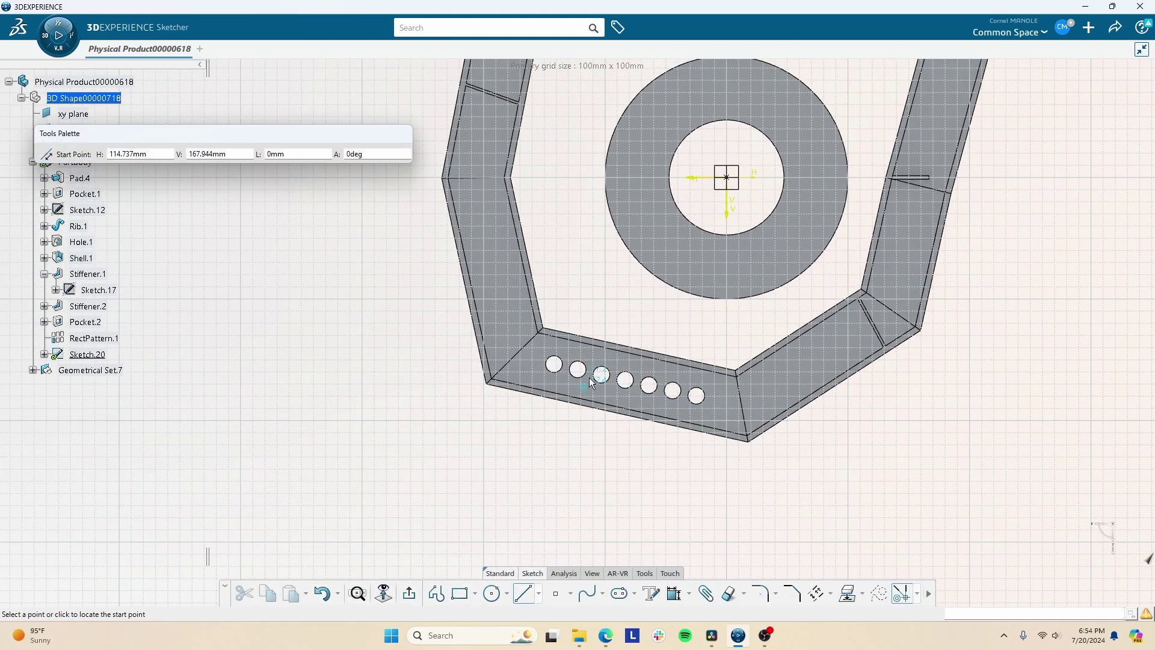
left_click(556, 364)
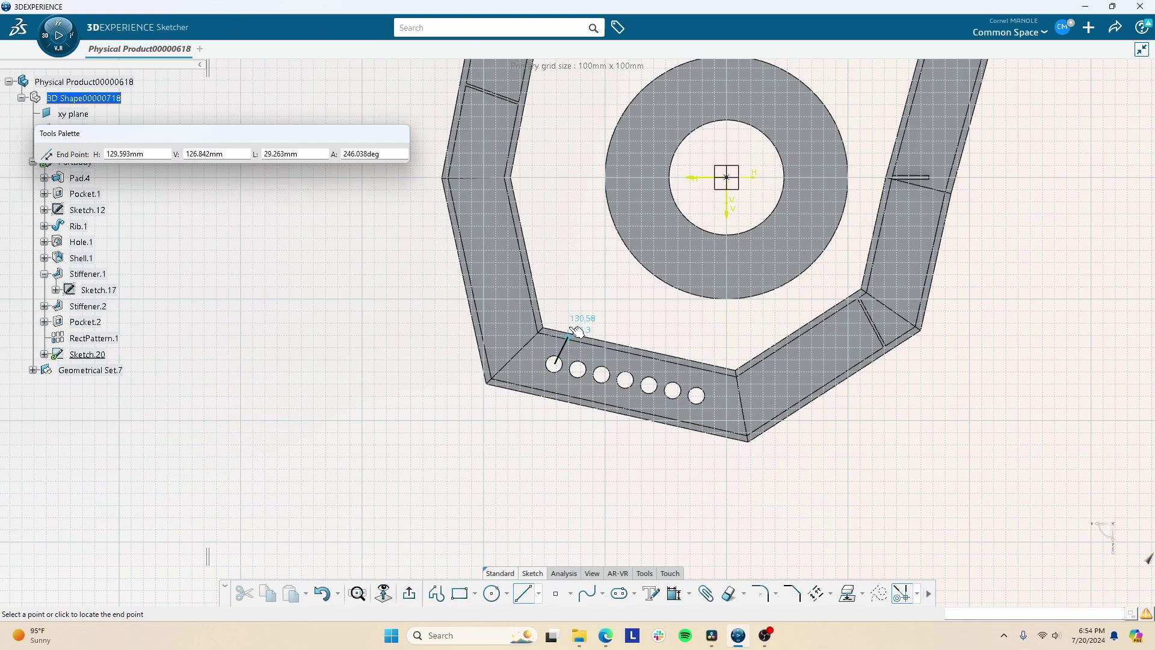
left_click(583, 247)
Constrain the sketched line perpendicular to the outer floor edge of the channel
left_click(568, 348)
left_click(572, 400, "ctrl")
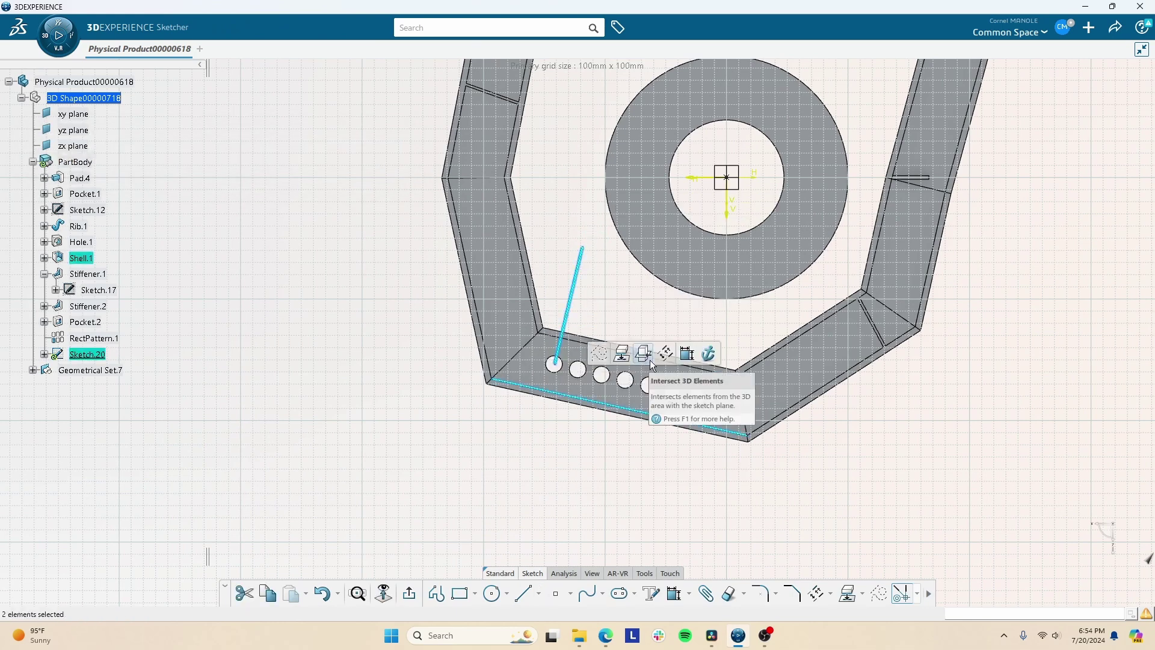
left_click(649, 354)
left_click(767, 312)
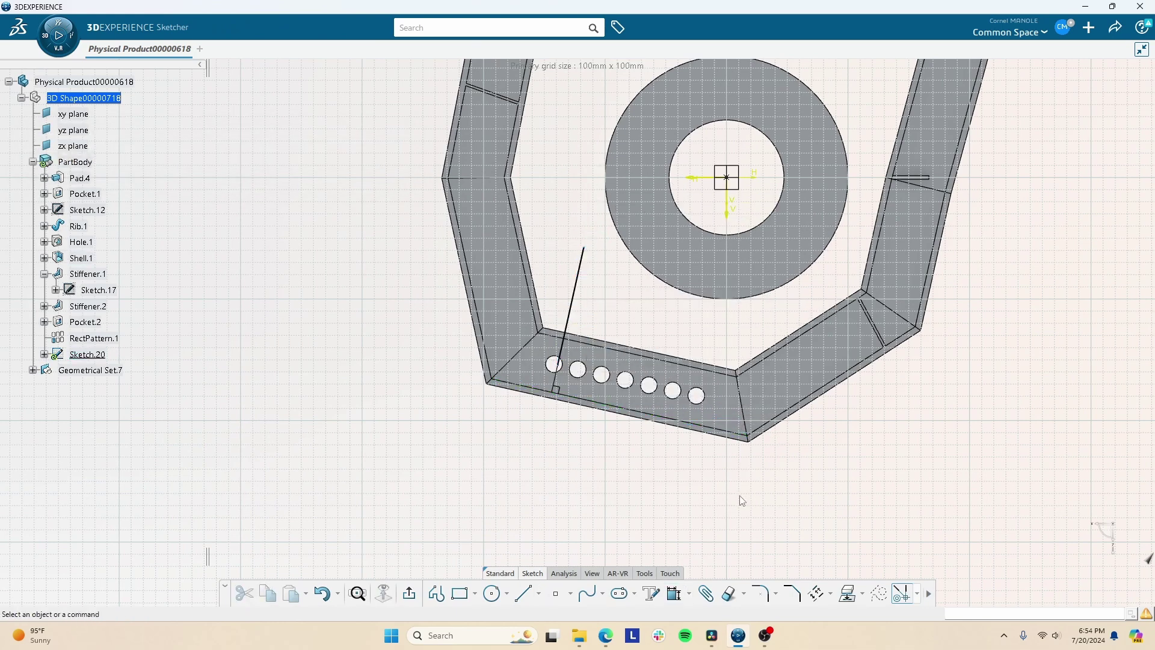
Exit the sketch and move Sketch.20 into Geometrical Set.7
left_click(408, 593)
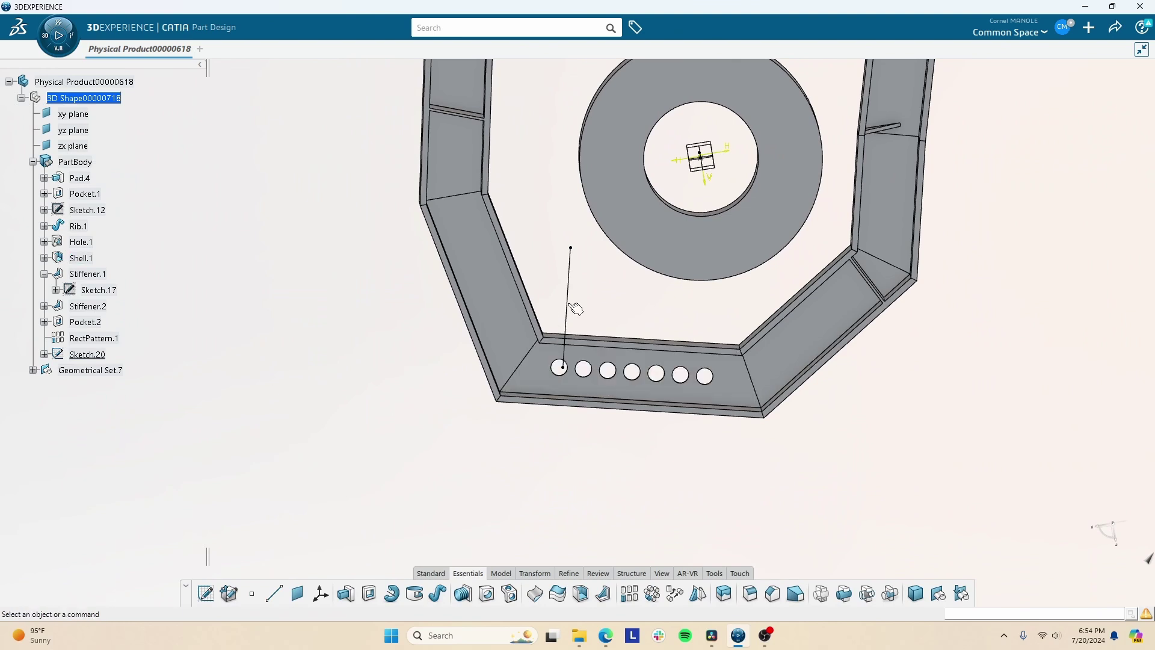
left_click_drag(92, 338, 77, 353)
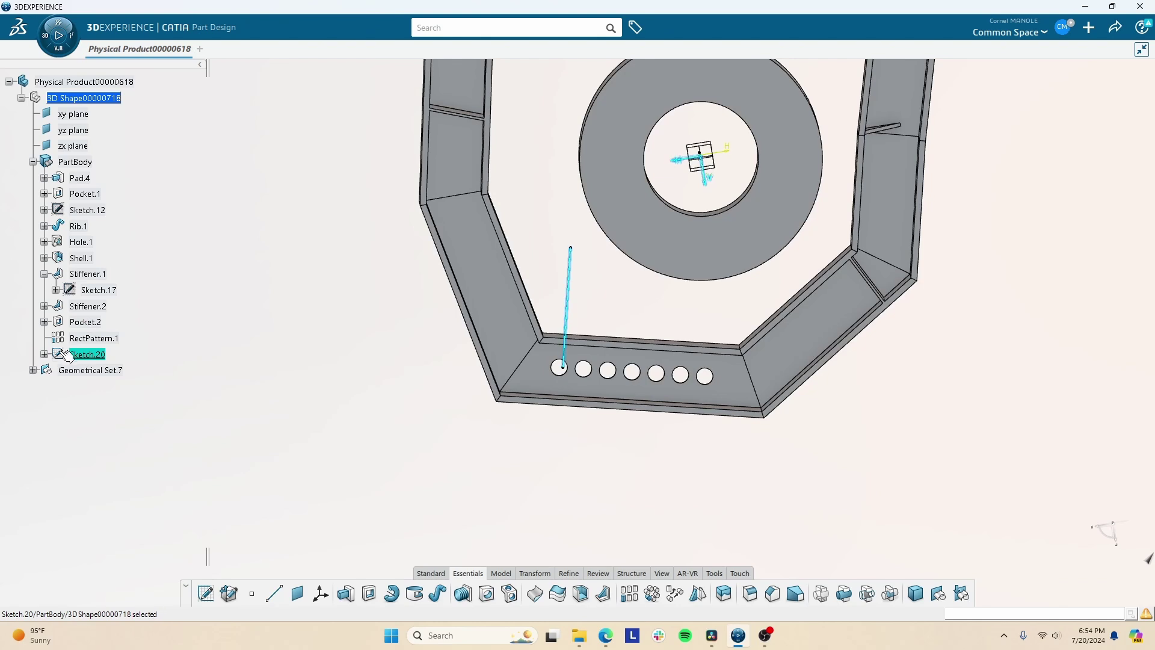
mouse_move(67, 355)
left_mouse_down()
mouse_move(84, 359)
mouse_move(81, 372)
left_mouse_up()
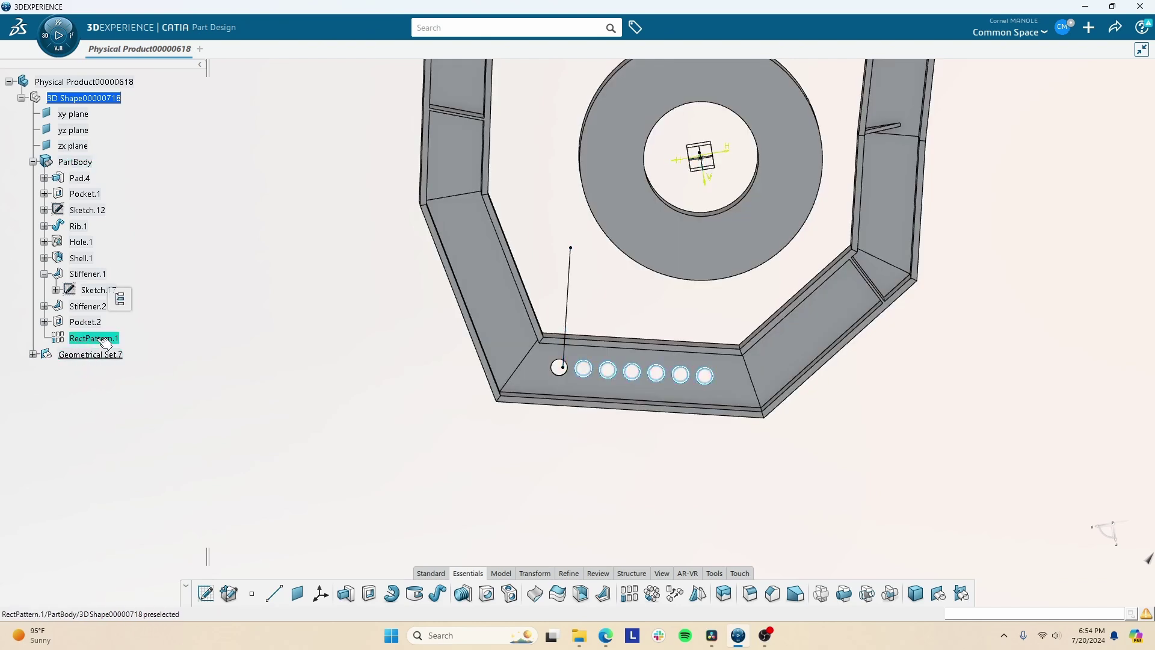
Edit the rectangular hole pattern and set Sketch.20 from Geometrical Set.7 as its second direction reference
double_click(94, 339)
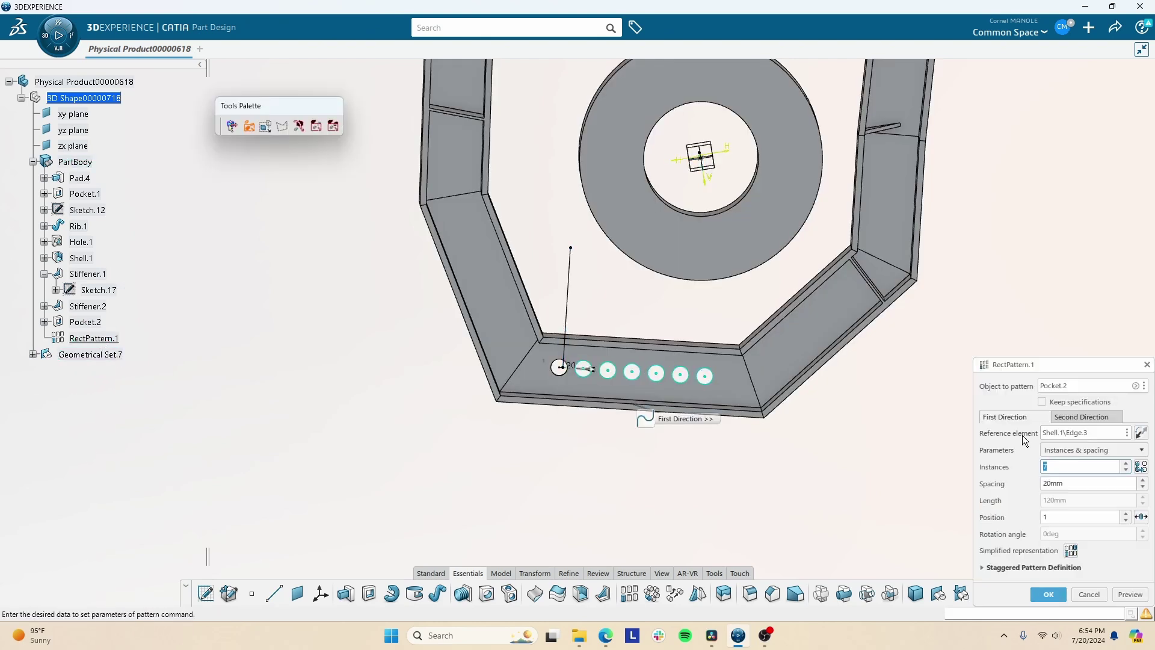
left_click(33, 355)
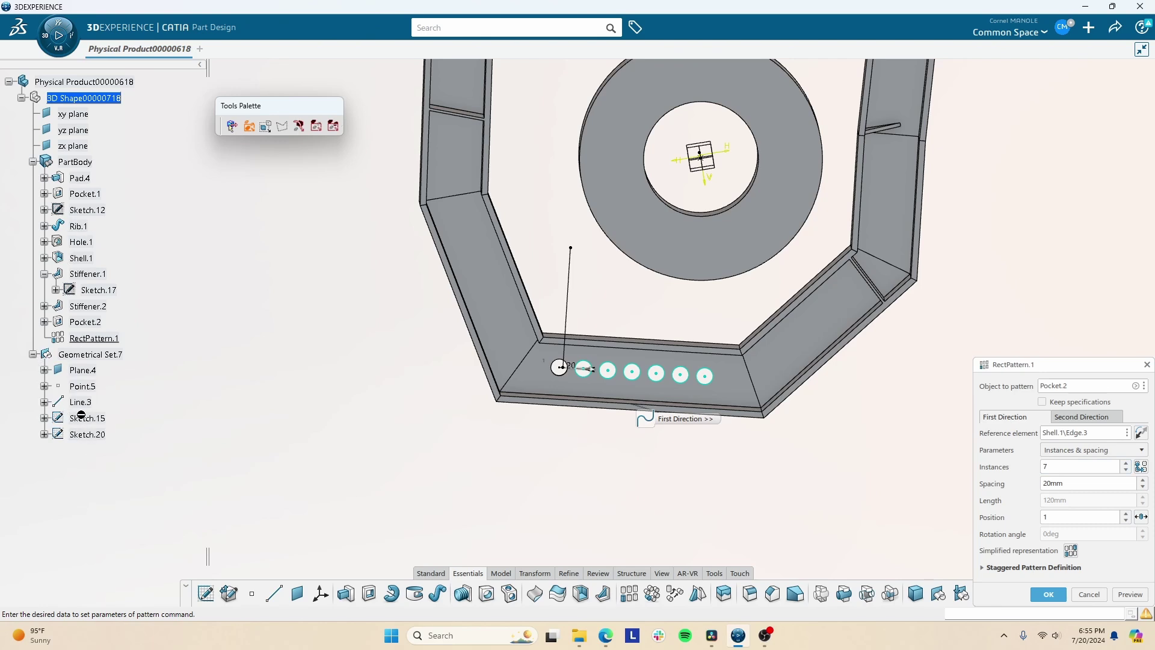
left_click(1082, 417)
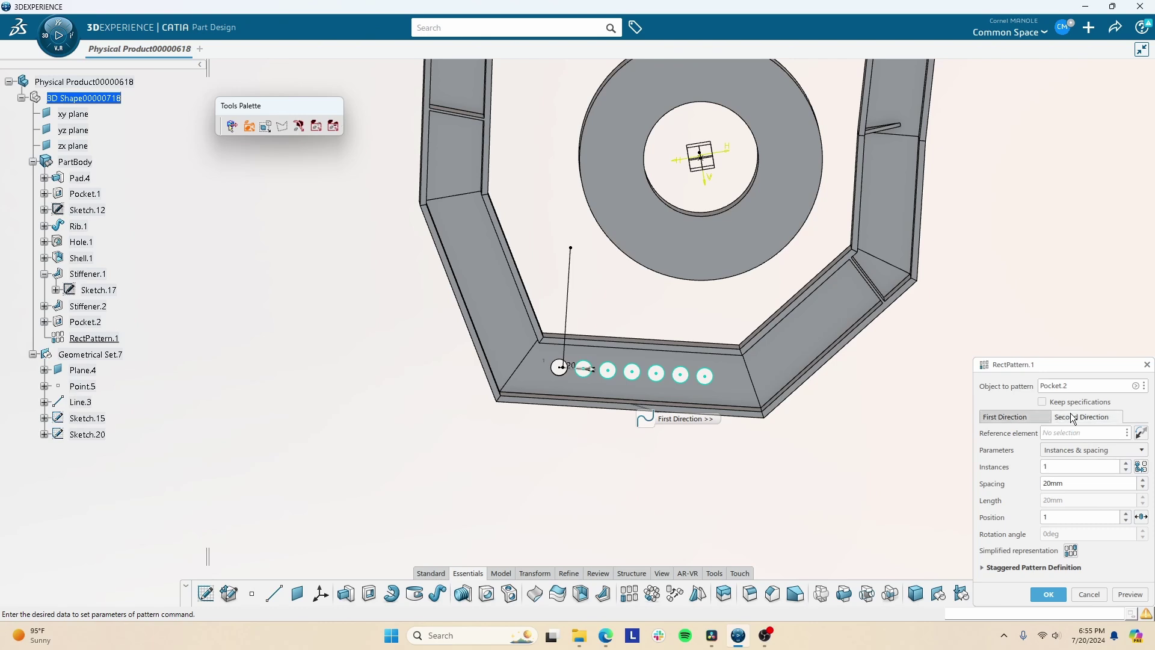
left_click(91, 435)
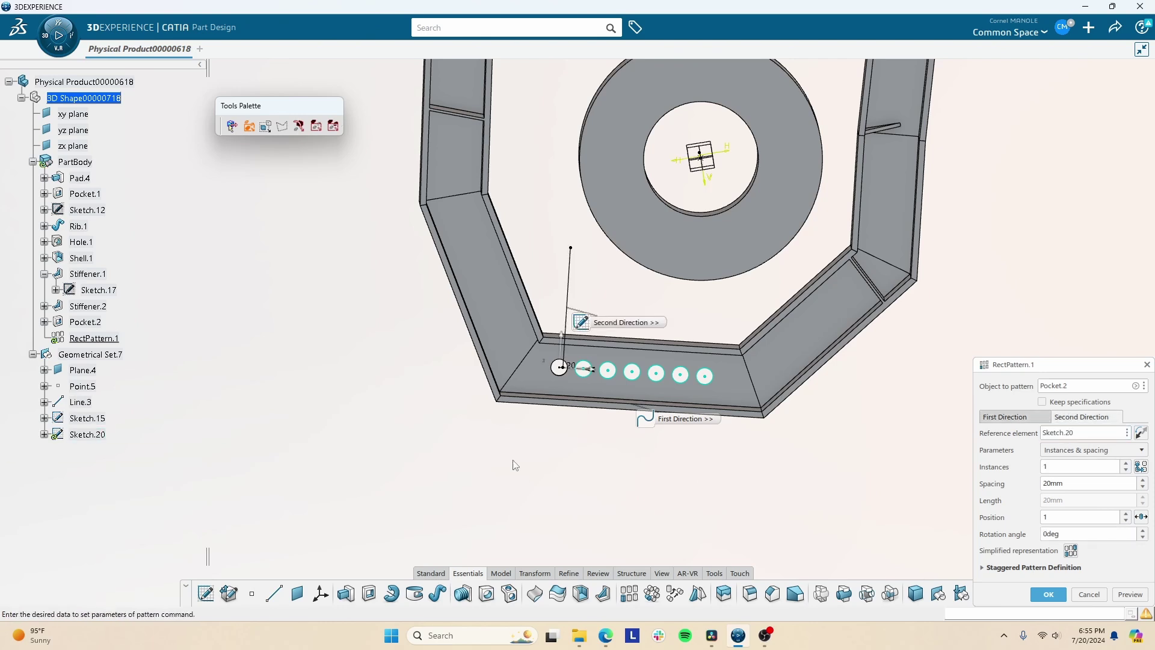
Set the second direction of the rectangular hole pattern to 6 instances and inspect the preview
left_click(1125, 465)
left_click(1125, 465)
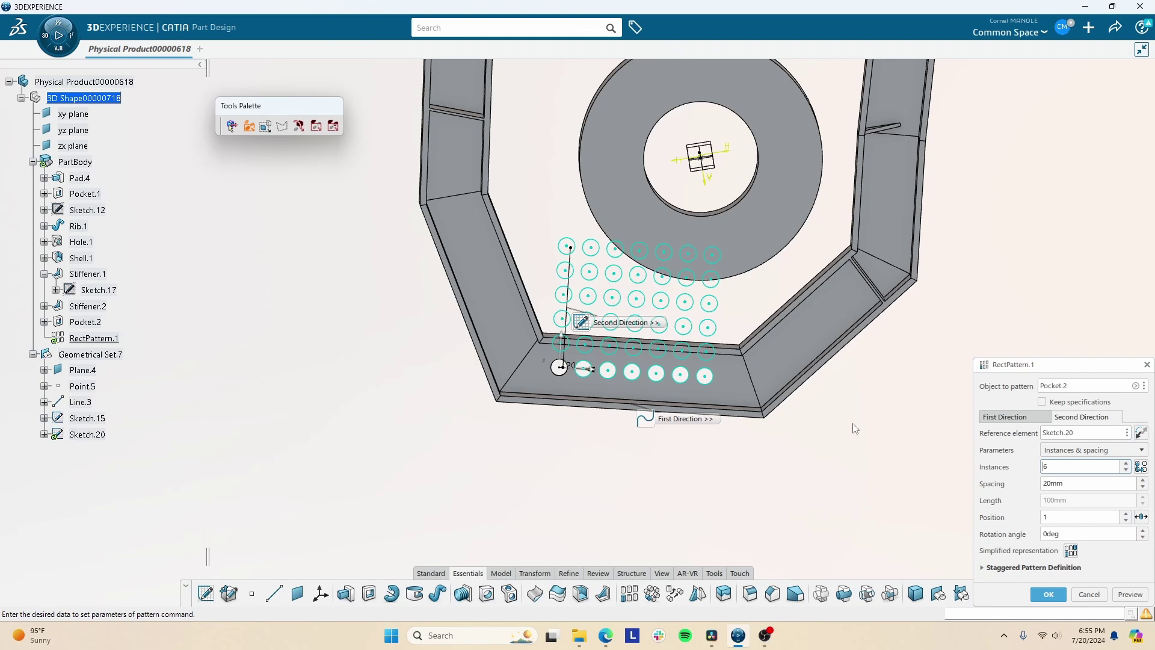
middle_click_drag(853, 424, 870, 362)
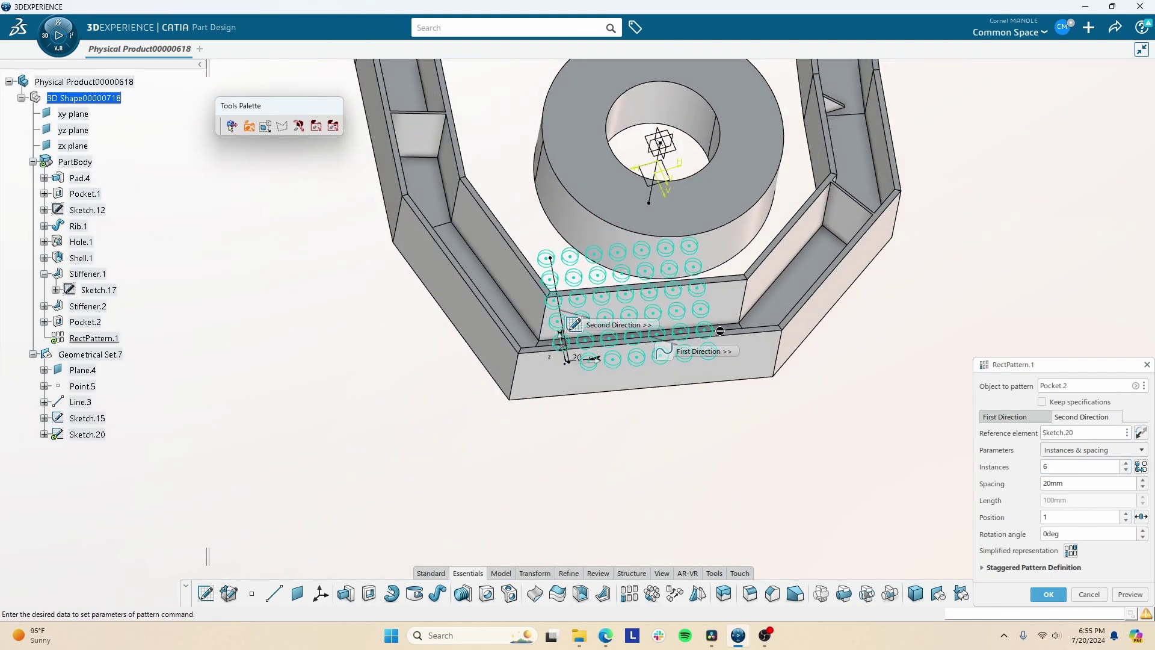
middle_click_drag(721, 331, 584, 274)
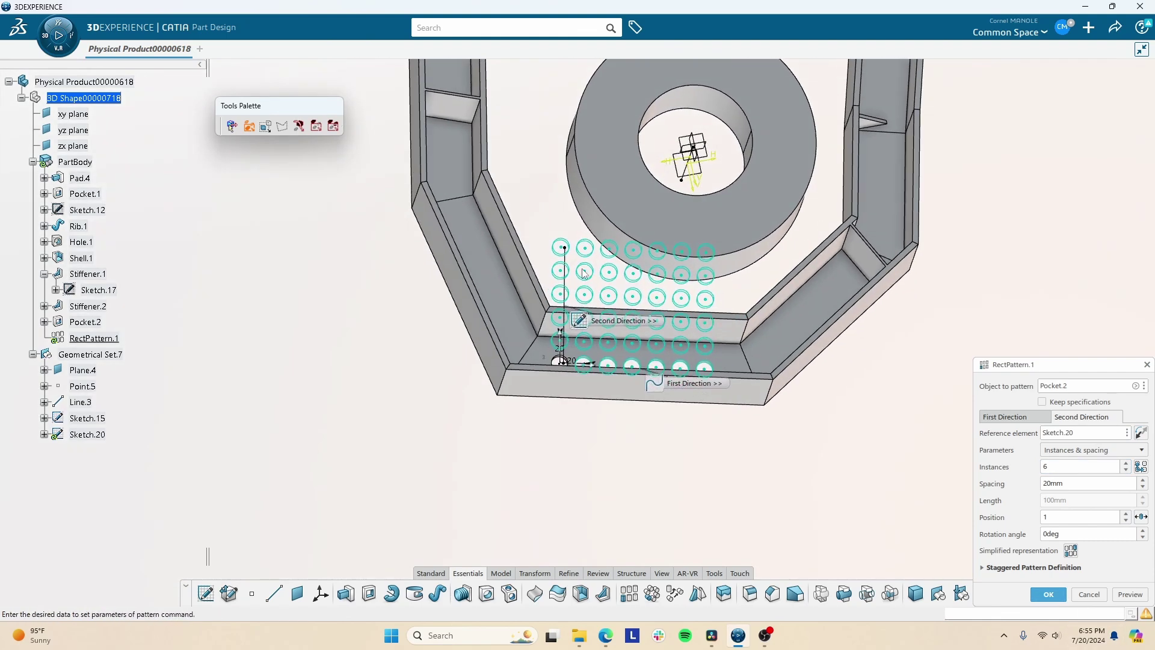
Set the second direction of the rectangular hole pattern to 2 instances and confirm the pattern
left_click(1126, 472)
left_click(1125, 472)
left_click(1125, 472)
left_click(1125, 472)
middle_click_drag(916, 375, 963, 433)
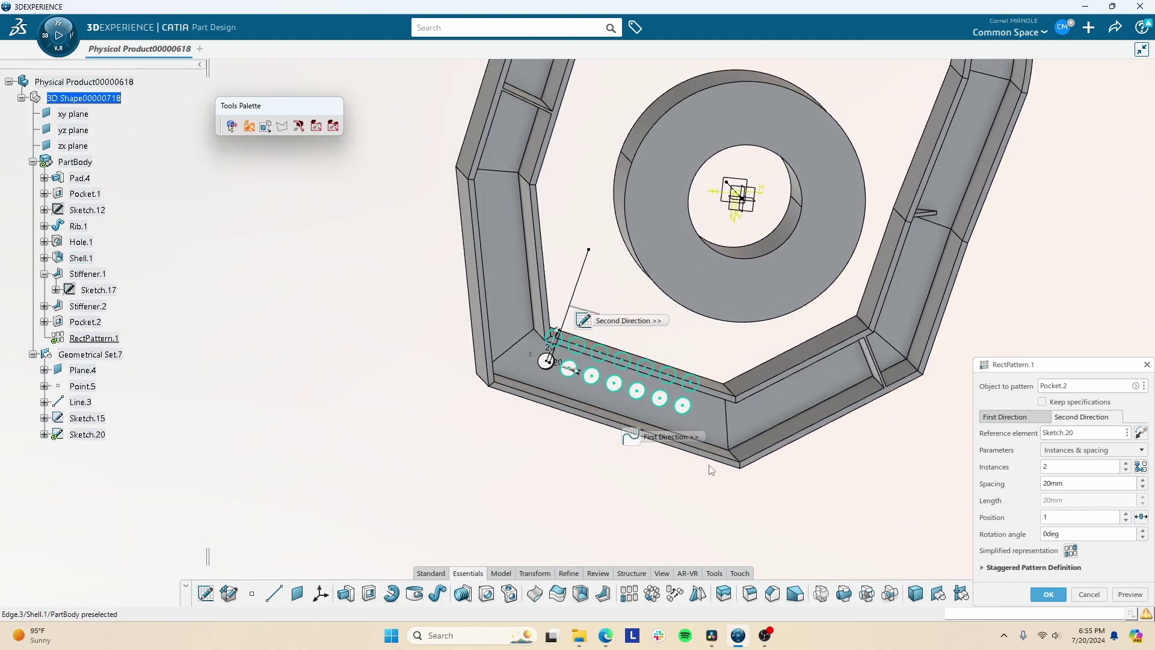
left_click(1049, 594)
left_click(902, 512)
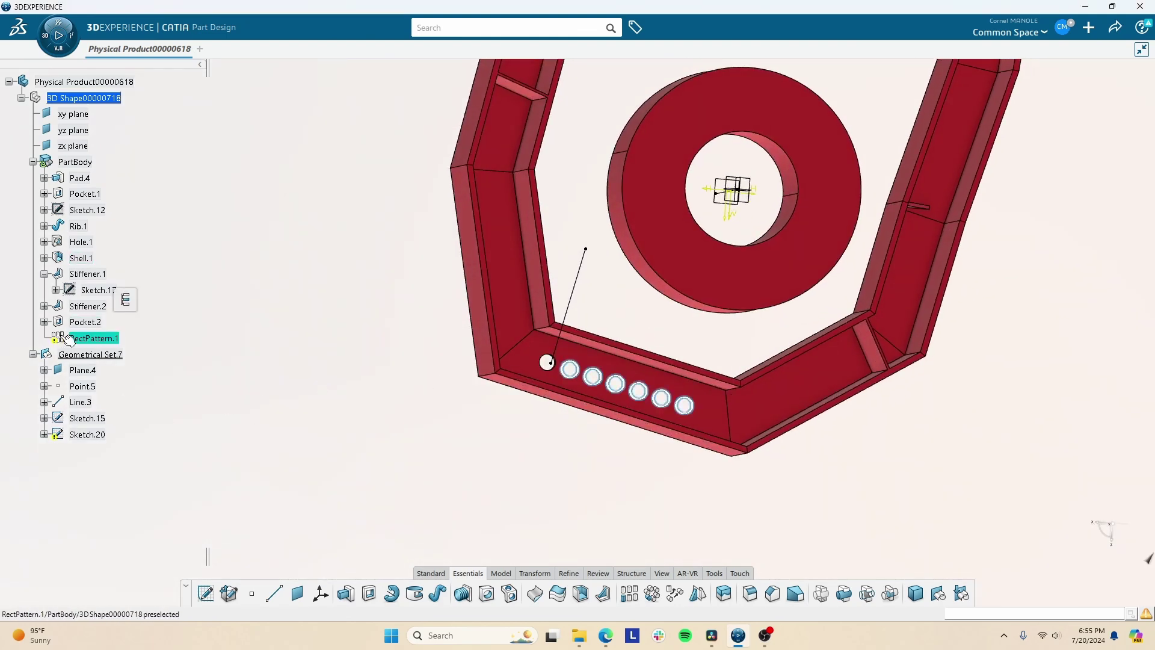
Edit Sketch.19 of Pocket.2 by moving the hole circle toward the channel's outer edge, and exit the sketch
left_click(45, 322)
double_click(547, 363)
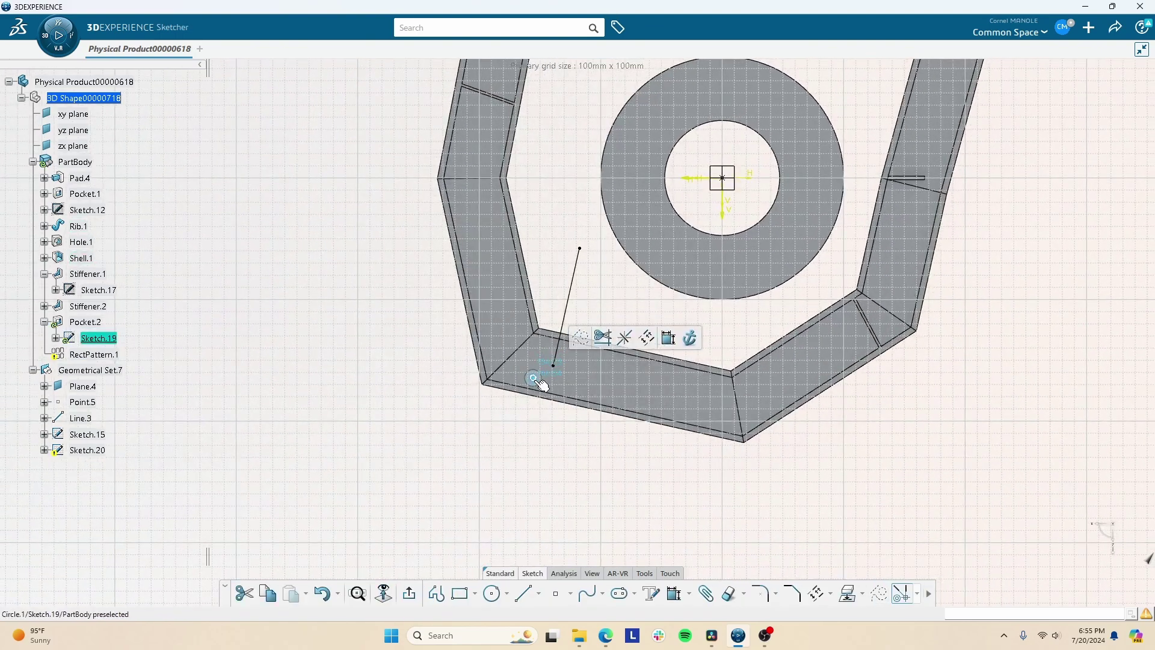
left_click(409, 594)
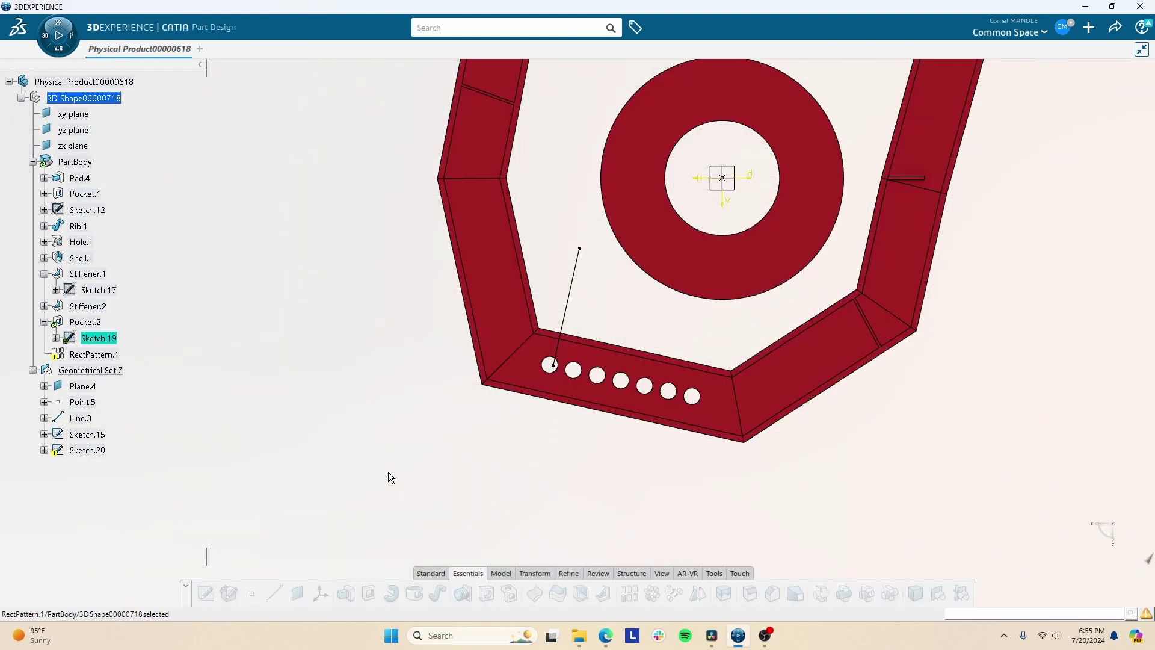
Try to update the part after the change to the hole sketch
left_click(431, 573)
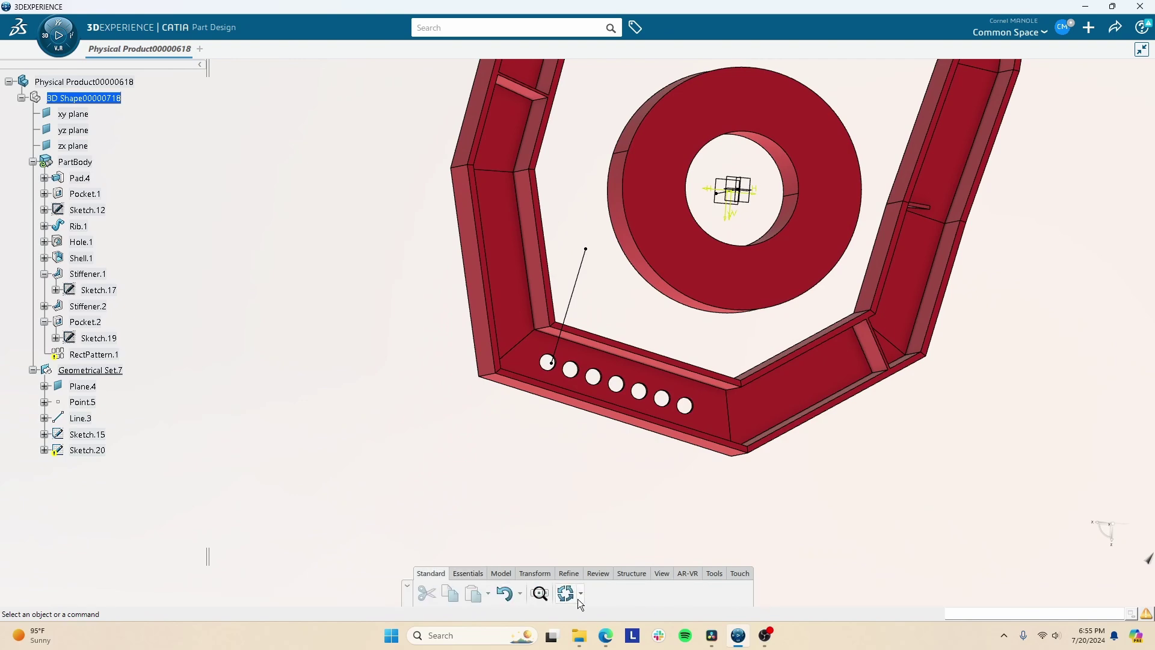
left_click(579, 596)
left_click(590, 550)
left_click(893, 510)
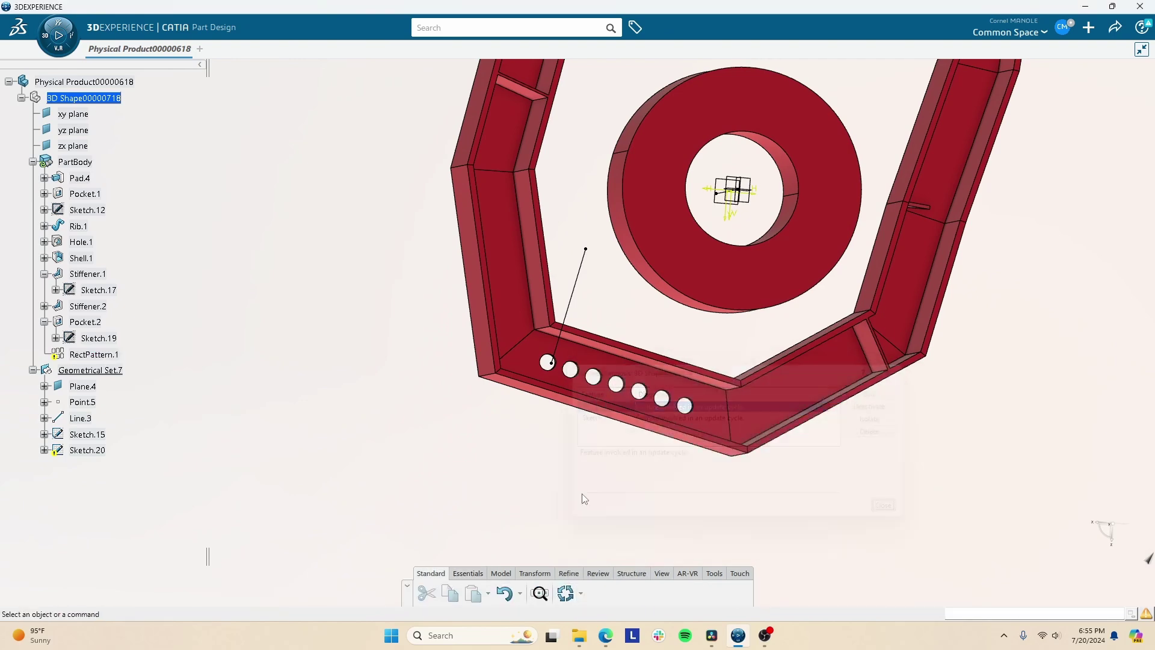
Delete Sketch.20 together with the rectangular pattern that depends on it
left_click(72, 449)
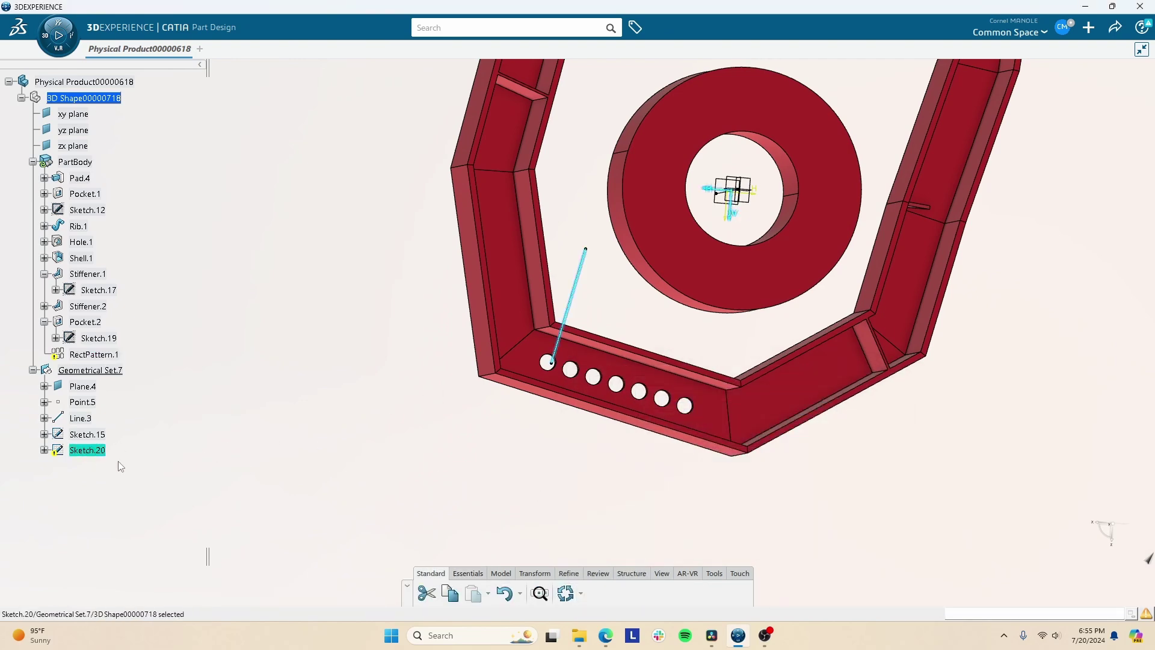
mouse_move(663, 374)
middle_mouse_down()
mouse_move(544, 219)
mouse_move(530, 343)
middle_mouse_up()
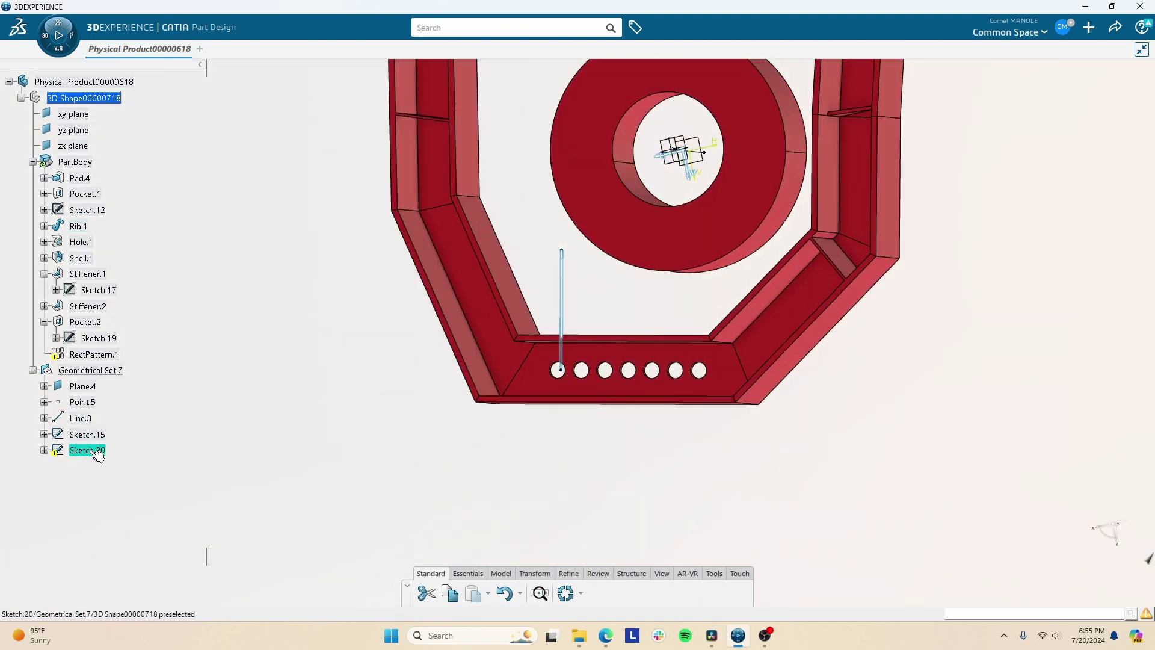
key("Delete")
left_click(1085, 584)
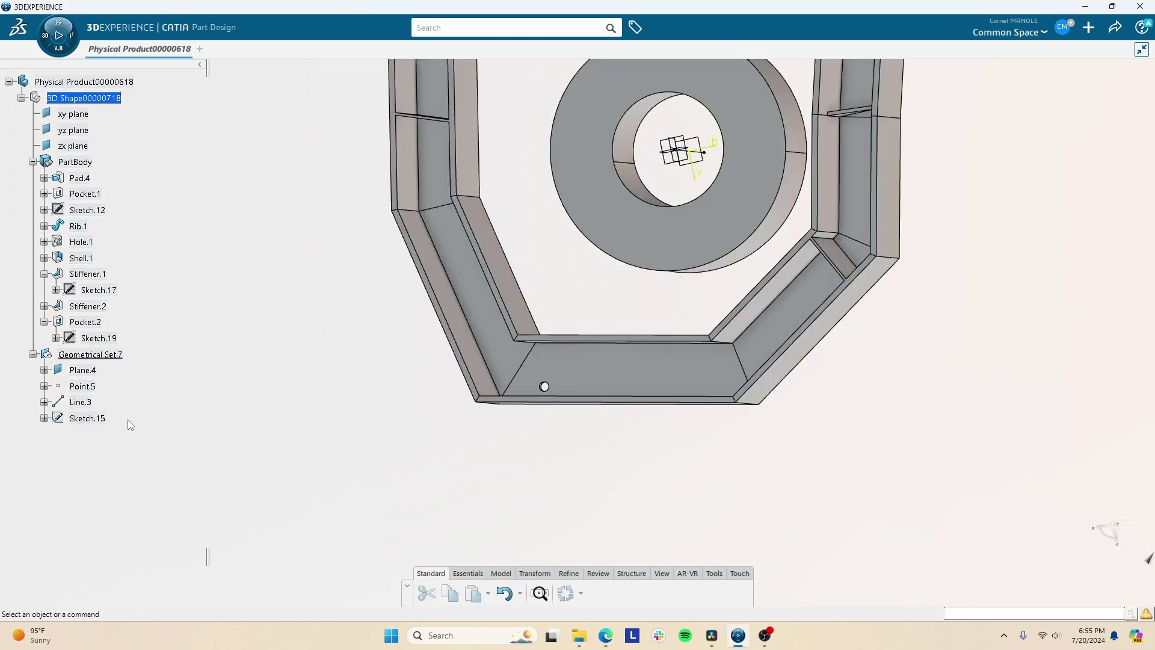
Create a 100 mm Normal to Surface line in Geometrical Set.7 from the channel's outer side face, starting at its outer corner vertex
left_click(93, 337)
left_click(85, 324)
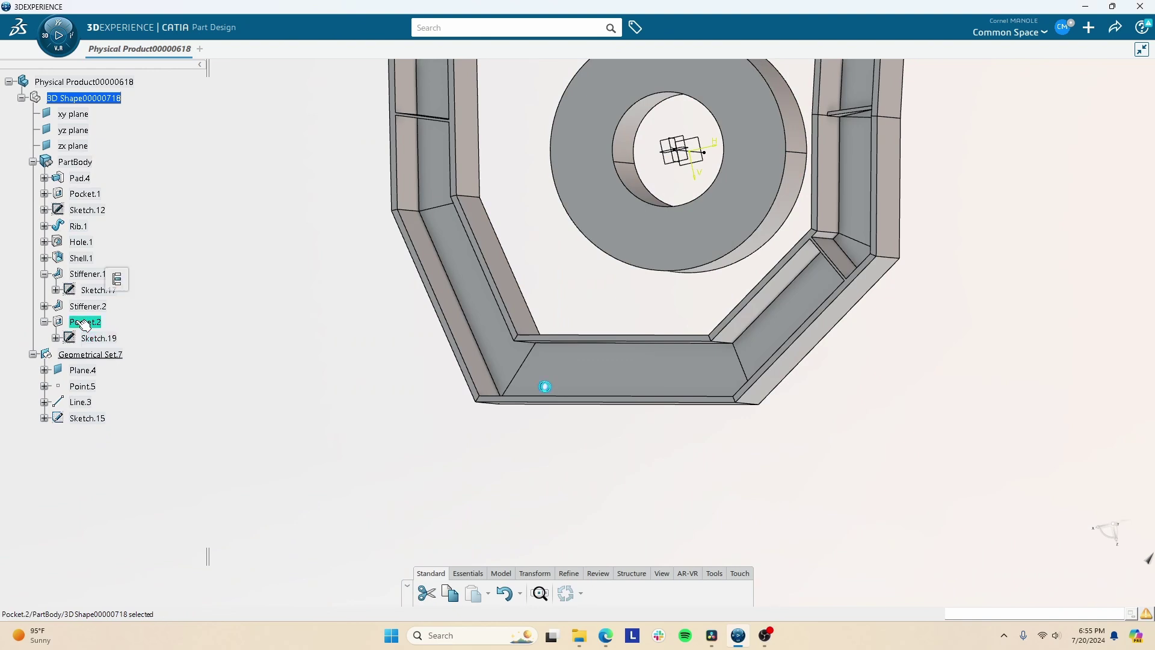
left_click(82, 356)
left_click(451, 576)
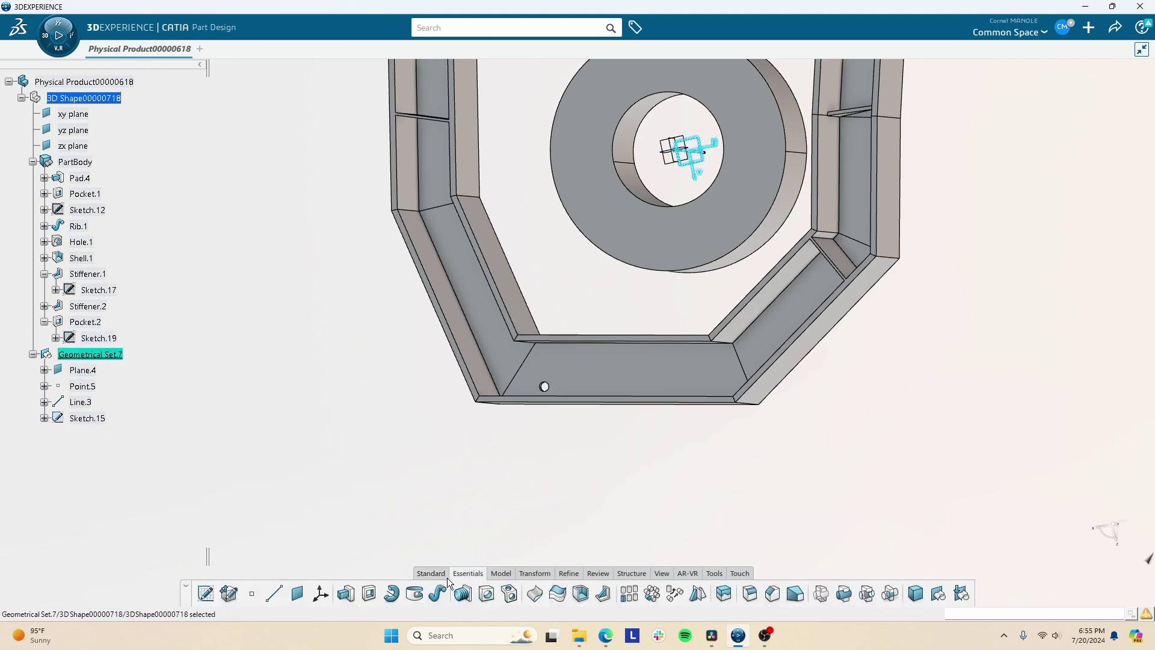
left_click(278, 595)
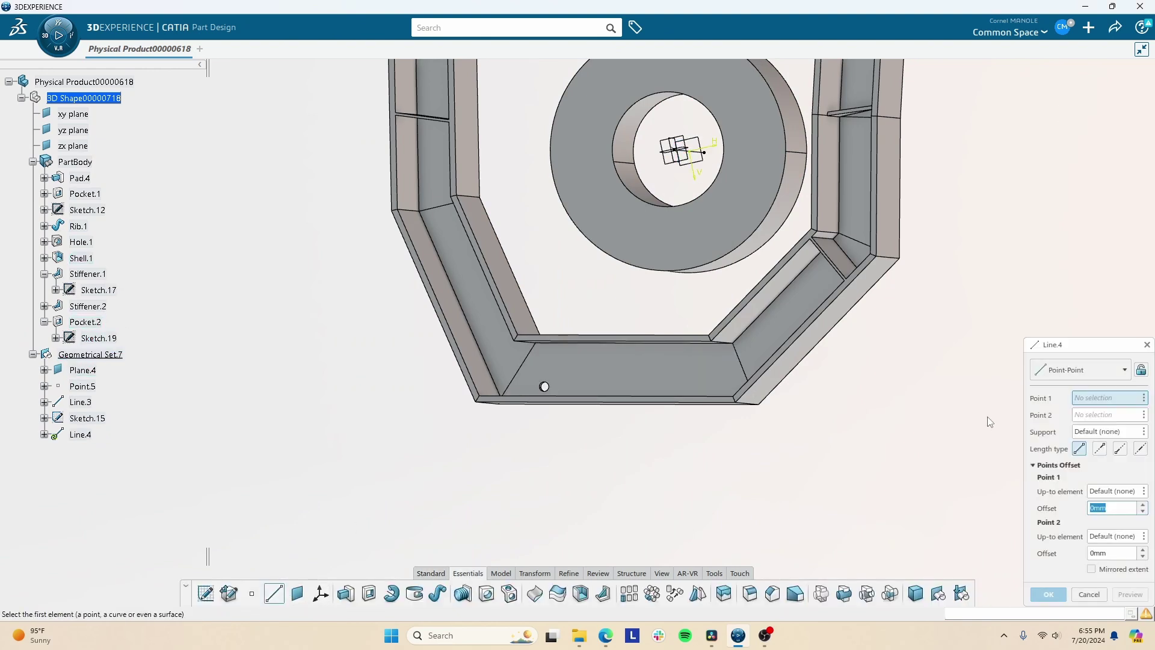
left_click(1074, 378)
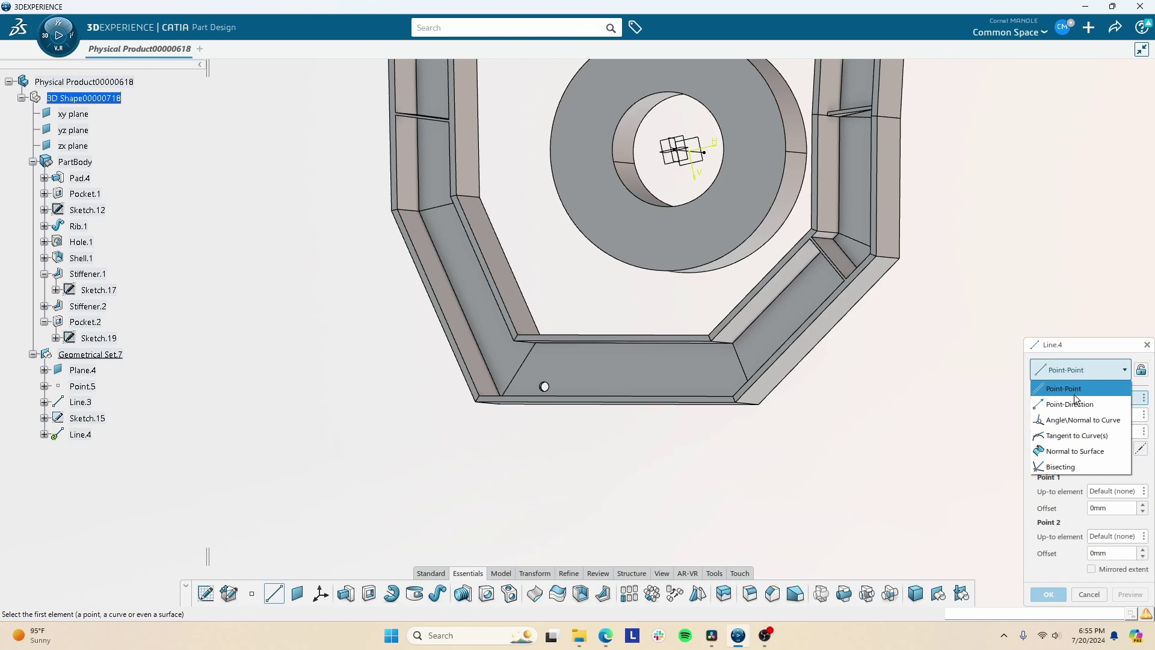
left_click(1074, 454)
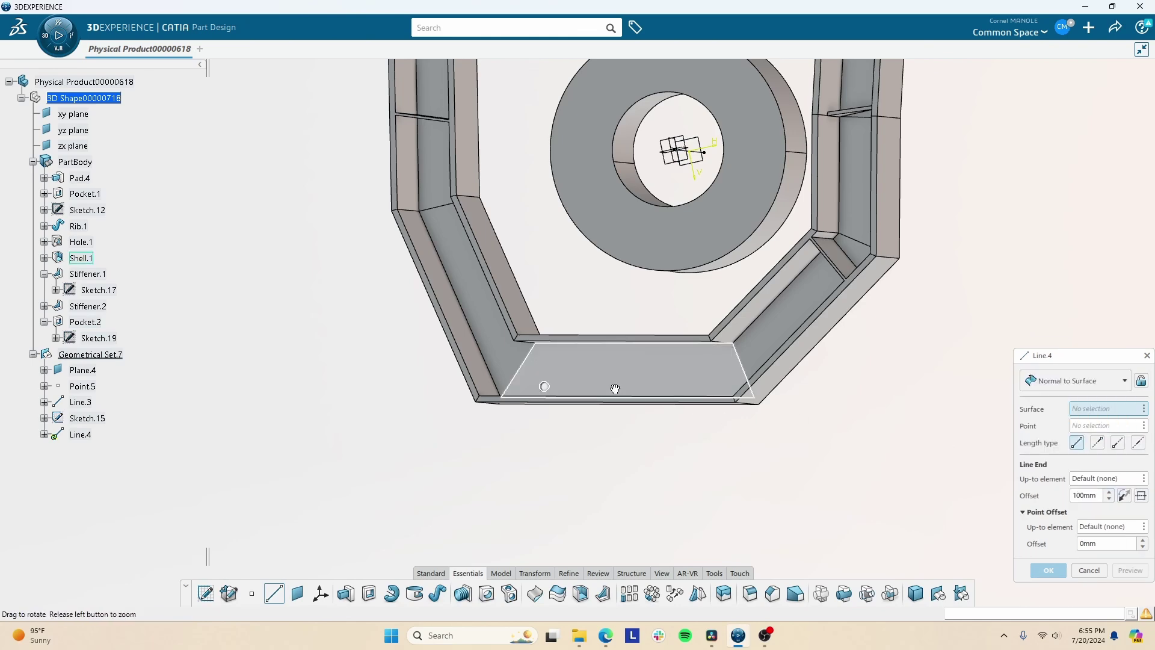
left_click(688, 419)
middle_click_drag(701, 361, 725, 298)
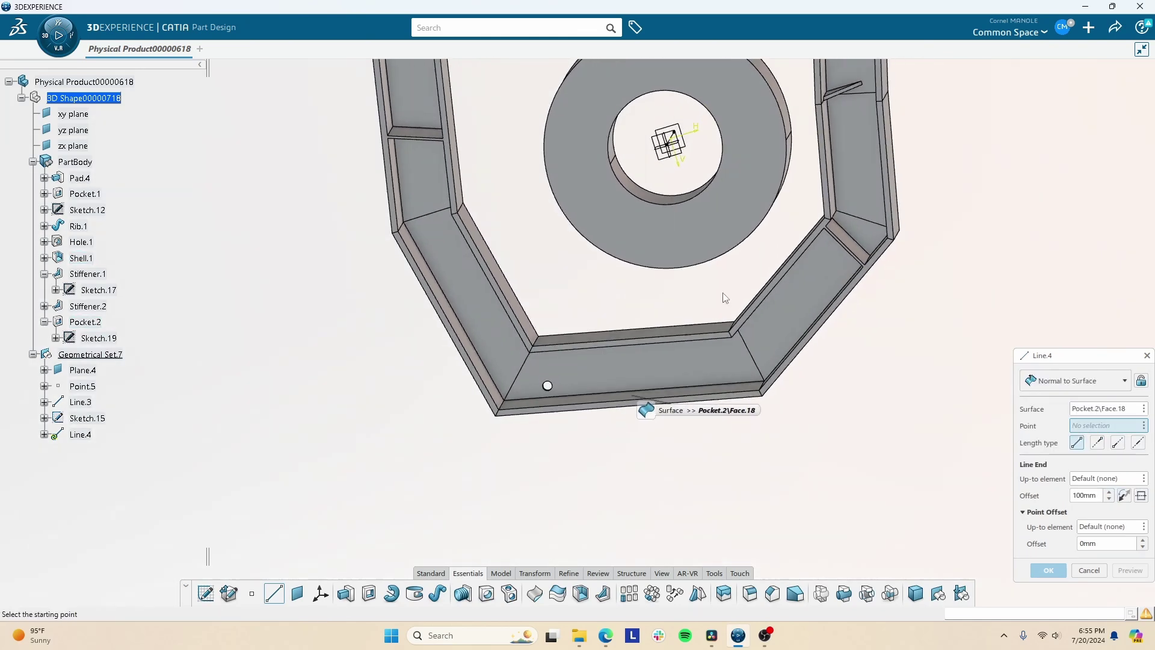
middle_click_drag(922, 492, 565, 416)
left_click(501, 429)
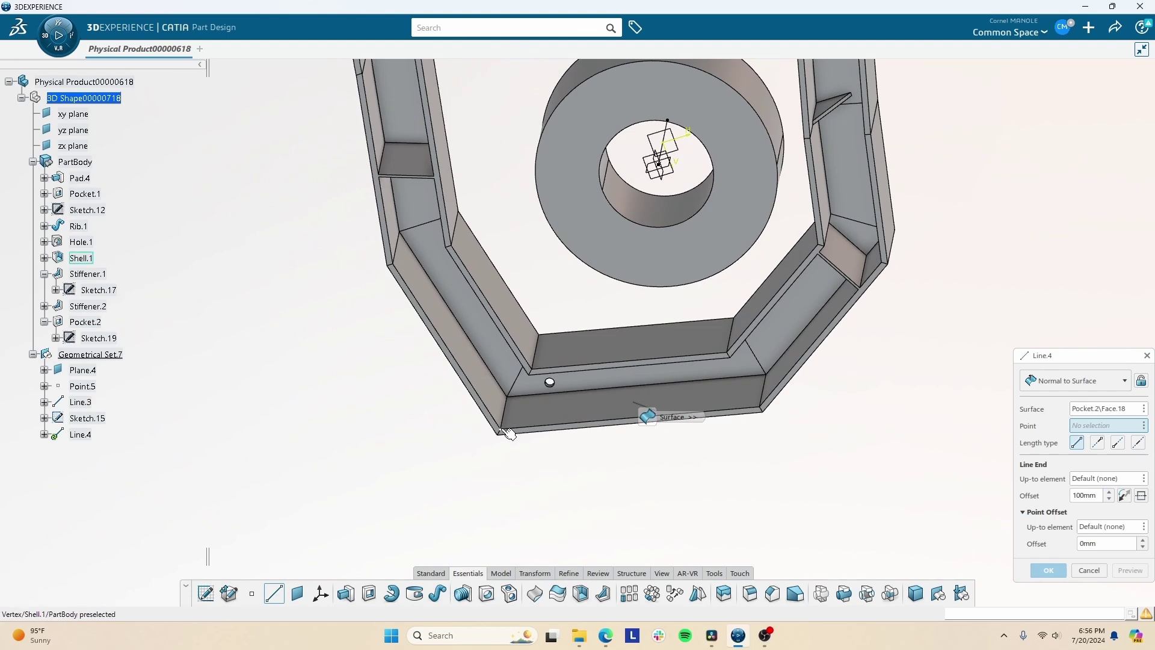
left_click(1049, 571)
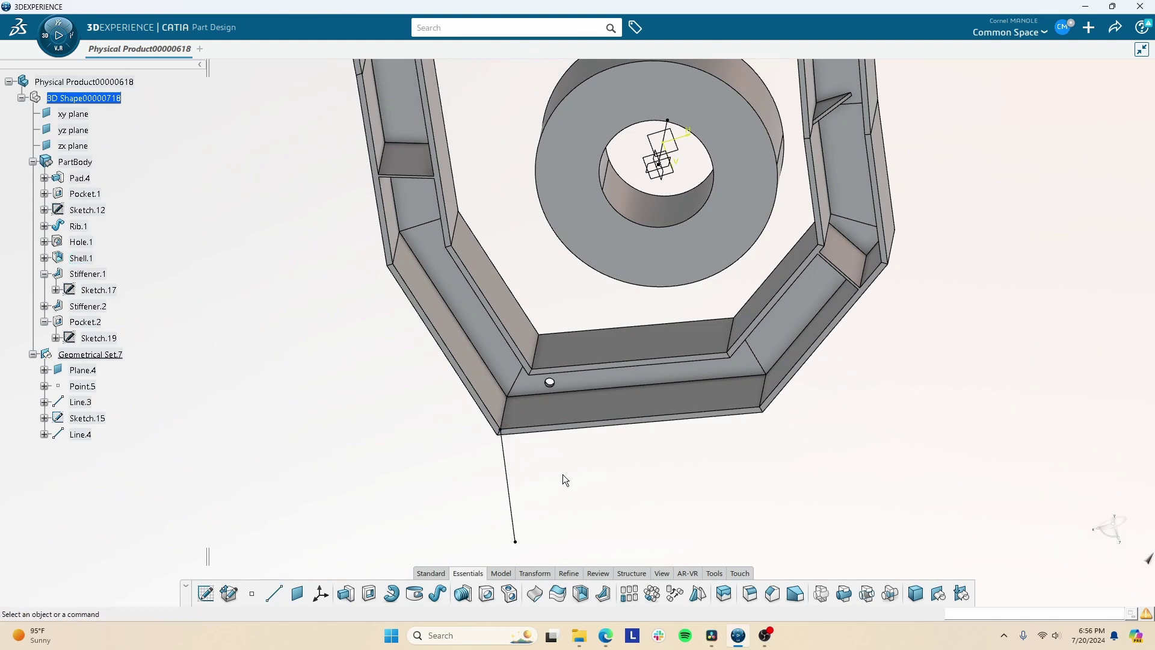
Set up a rectangular pattern of Pocket.2 with 7 instances at 20 mm spacing along the channel's outer edge
mouse_move(451, 340)
middle_mouse_down()
mouse_move(483, 176)
mouse_move(467, 135)
middle_mouse_up()
middle_click_drag(547, 328, 551, 400)
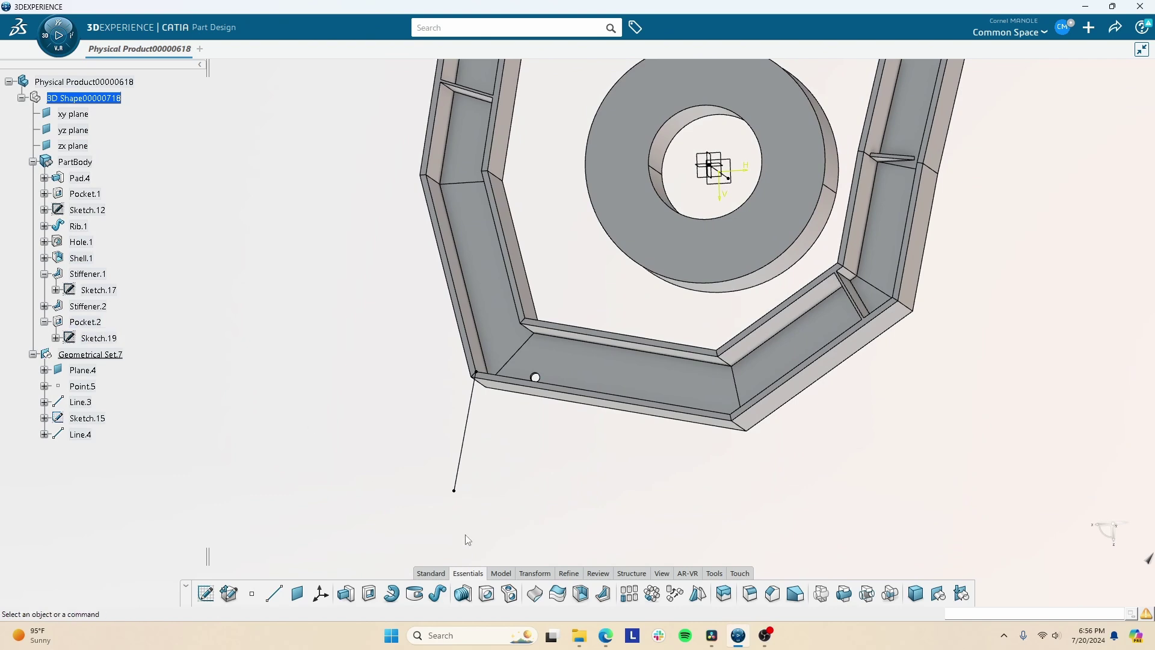
left_click(636, 599)
left_click(671, 363)
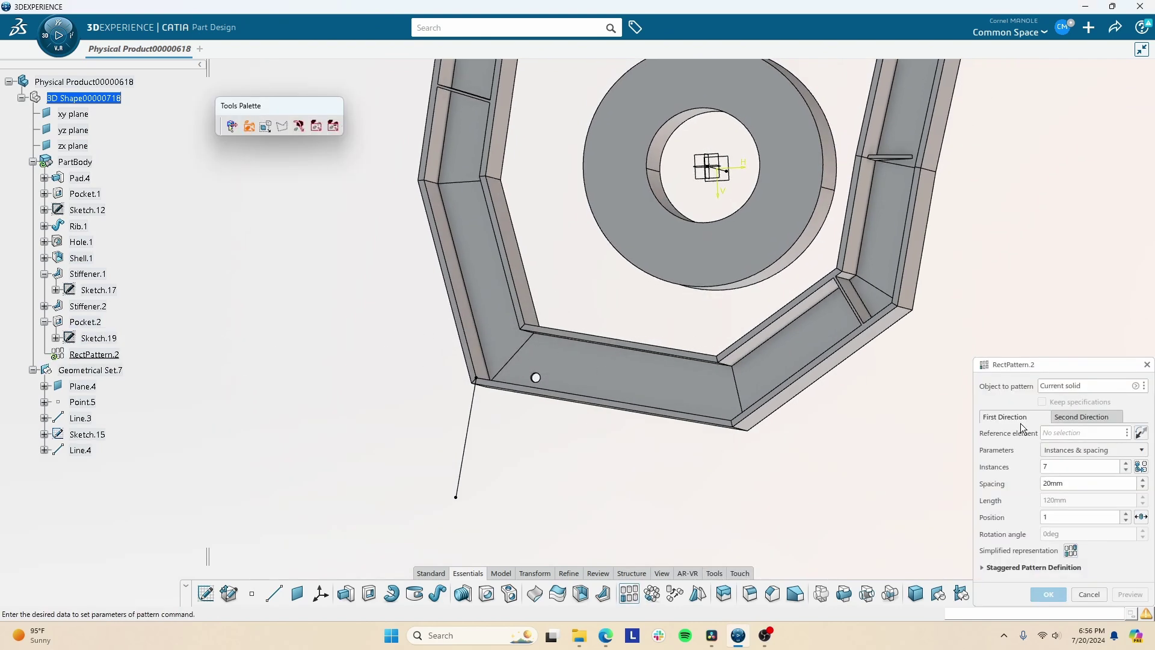
left_click(1084, 385)
left_click(85, 322)
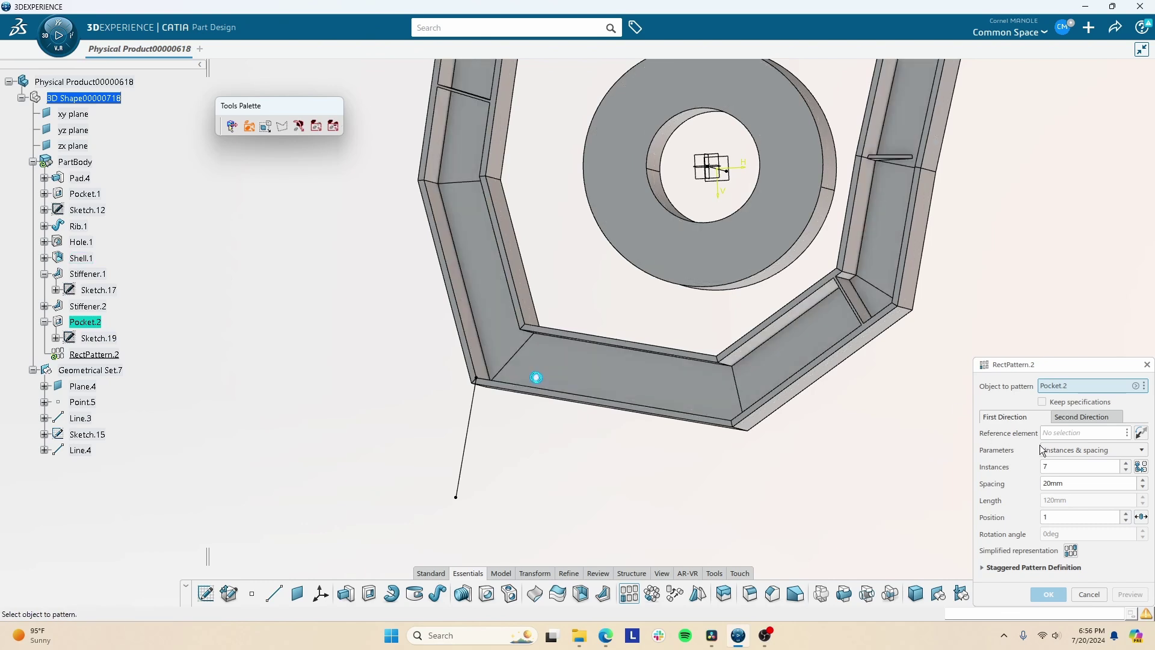
left_click(1065, 433)
left_click(535, 387)
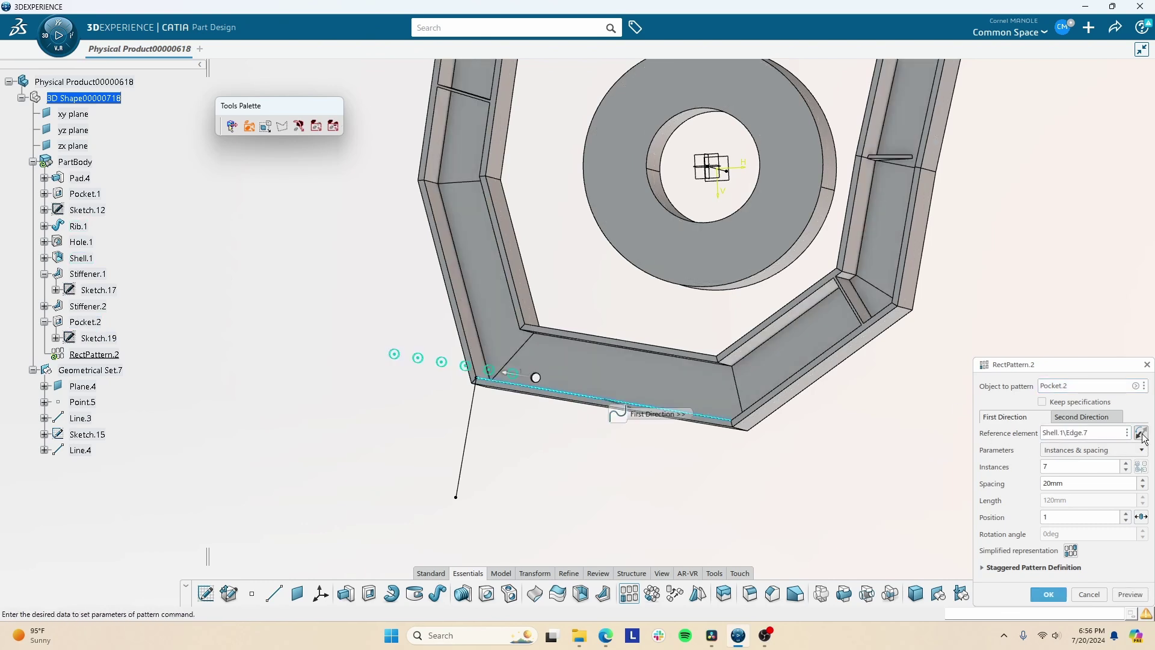
Use Line.4 as second direction with 2 instances at 20 mm, reverse both directions onto the channel floor, and confirm the pattern
left_click(1084, 423)
left_click(475, 433)
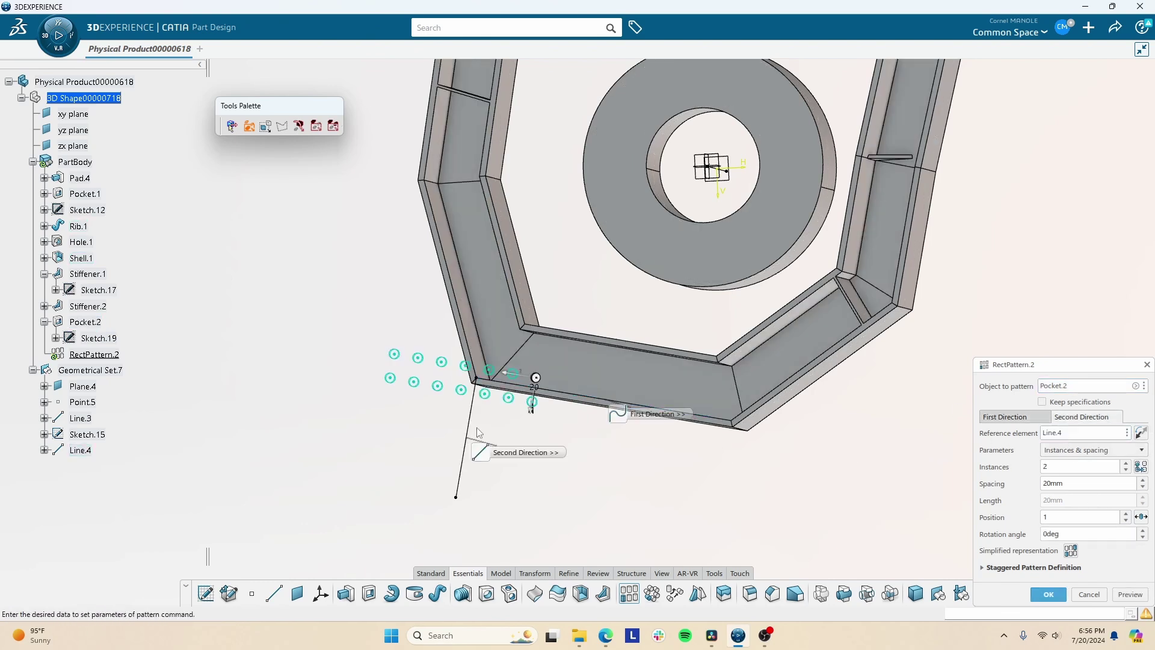
left_click(1036, 418)
left_click(1132, 435)
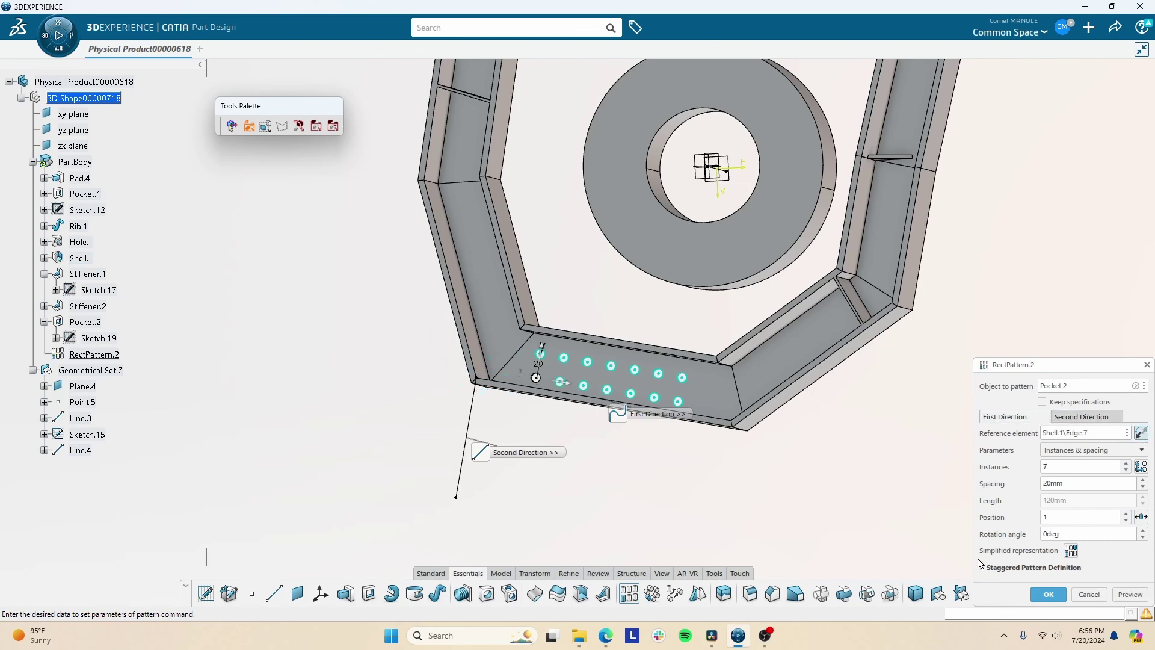
left_click(1048, 594)
Inspect the two-row hole pattern on the channel floor and delete RectPattern.2
middle_click_drag(665, 352, 582, 423)
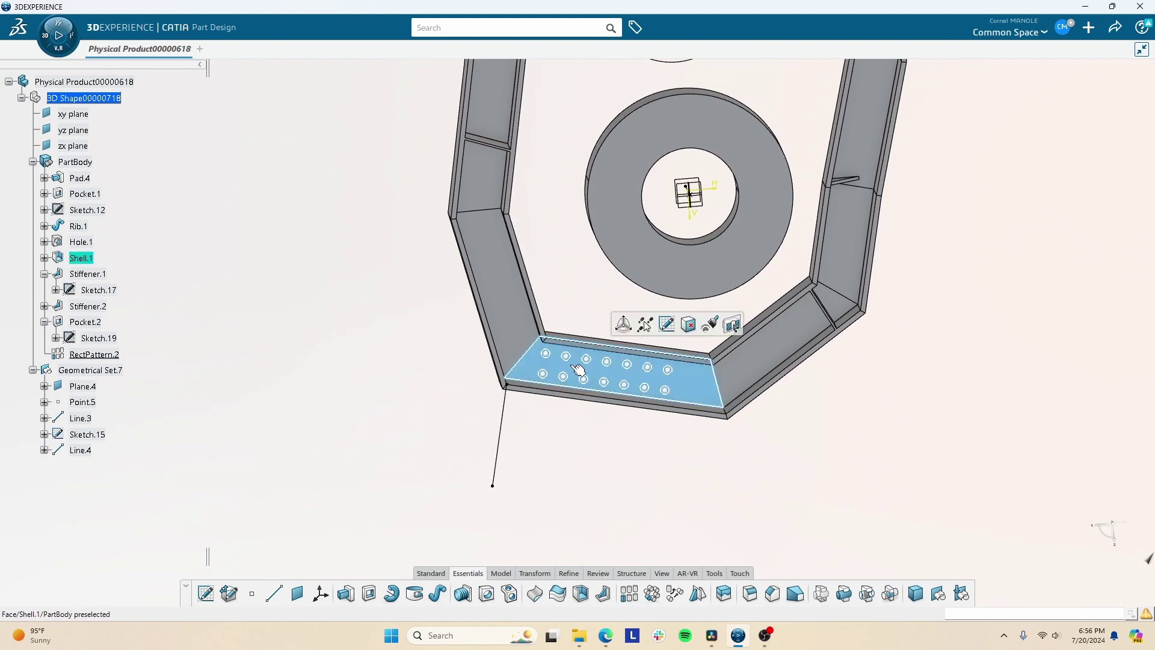
left_click(598, 317)
middle_click_drag(690, 236, 594, 309)
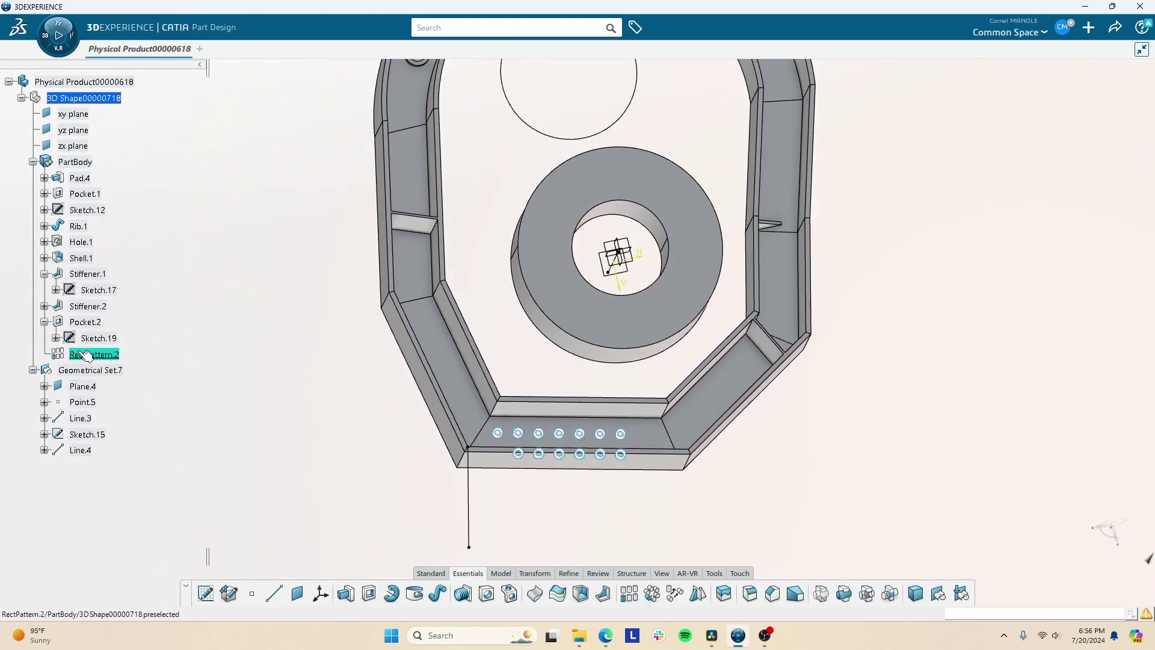
left_click(87, 355)
key("Delete")
left_click(1095, 583)
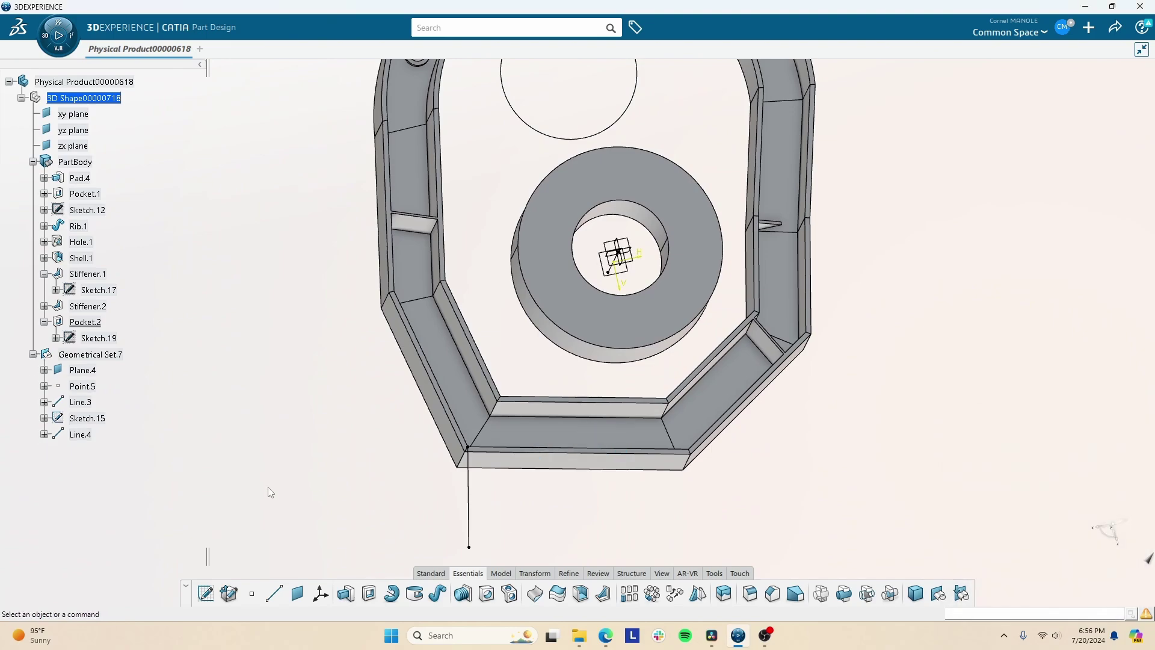
Edit Sketch.19 by moving the hole circle from the channel floor onto the central ring's face, and exit the sketch
double_click(102, 339)
left_click(478, 431)
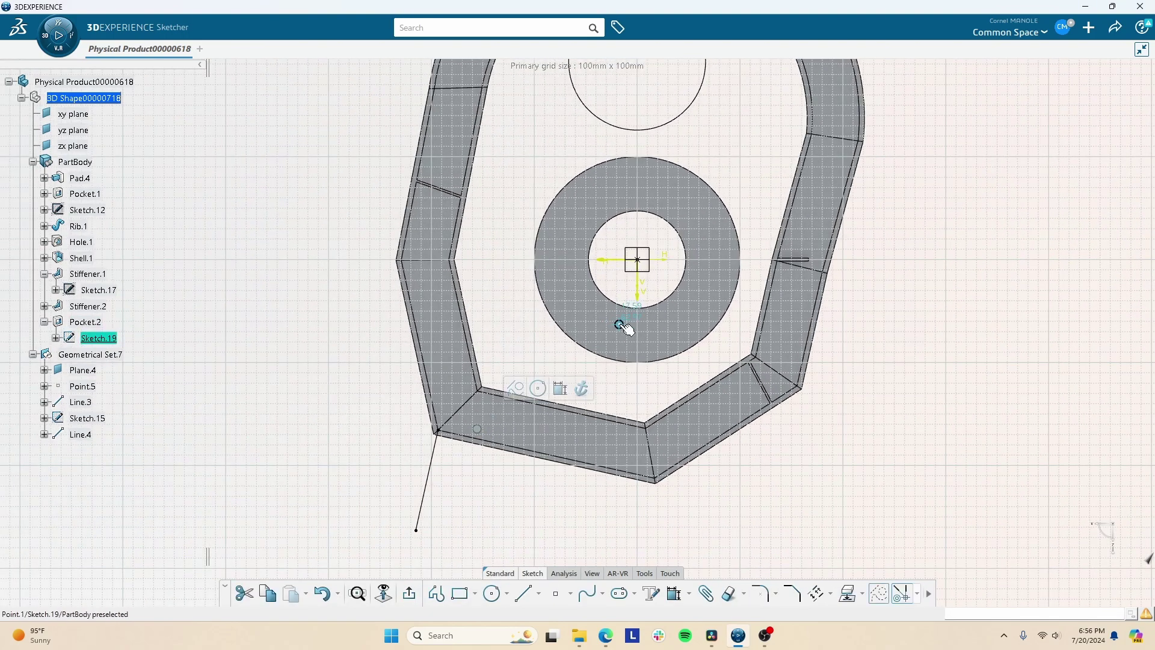
left_click(937, 561)
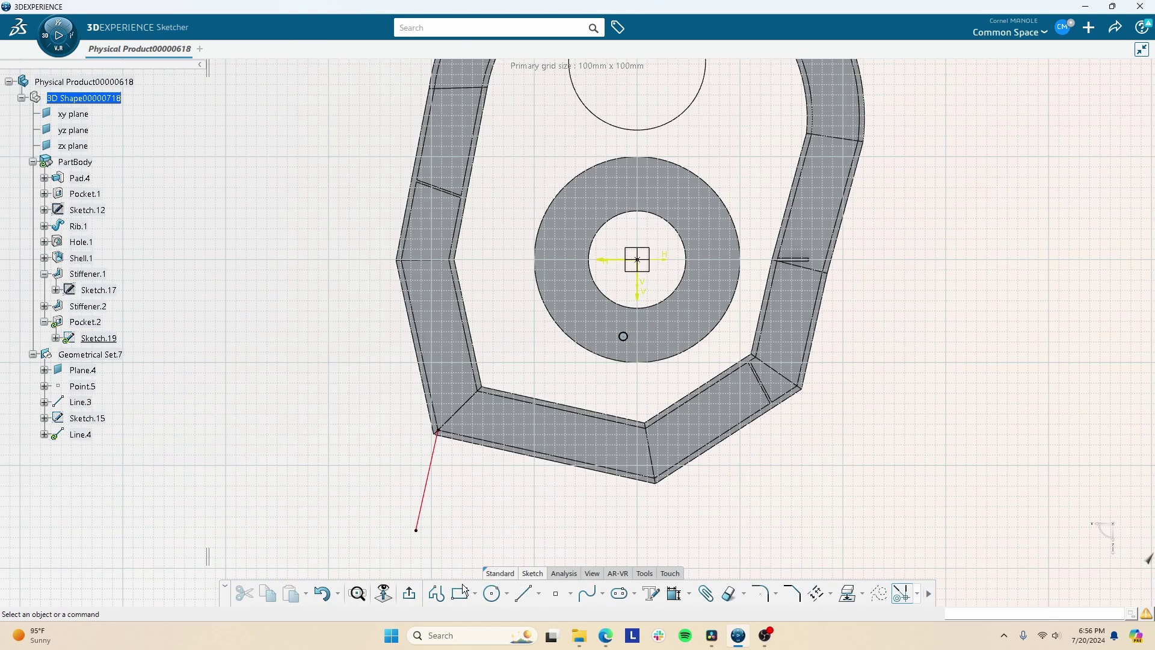
left_click(409, 594)
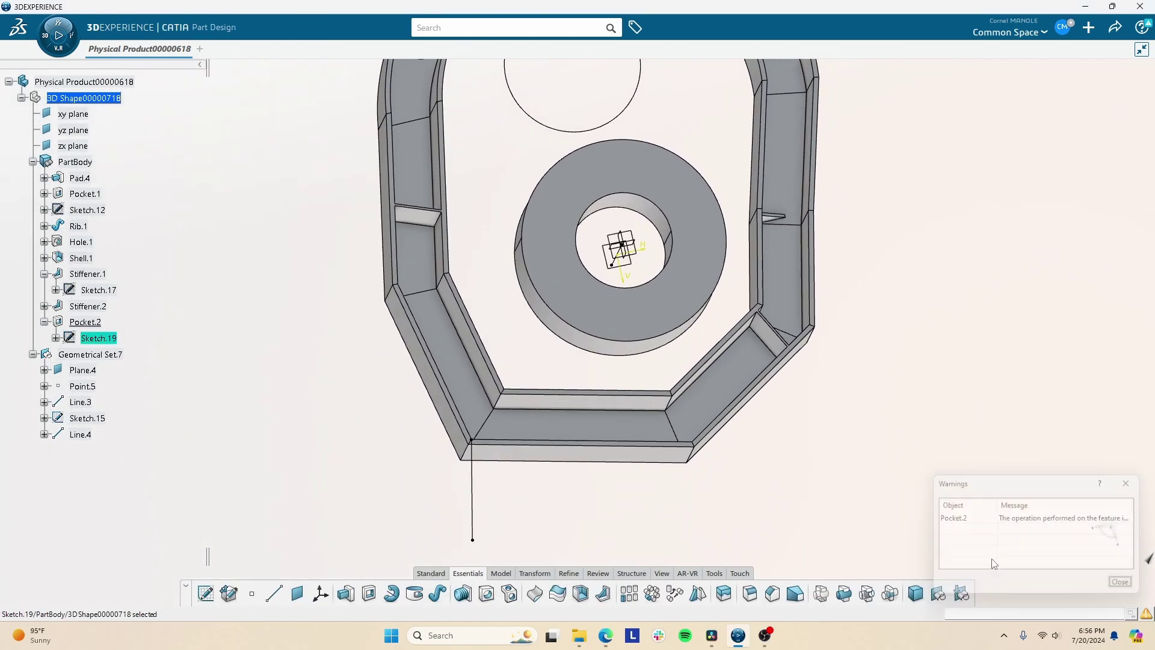
left_click(436, 574)
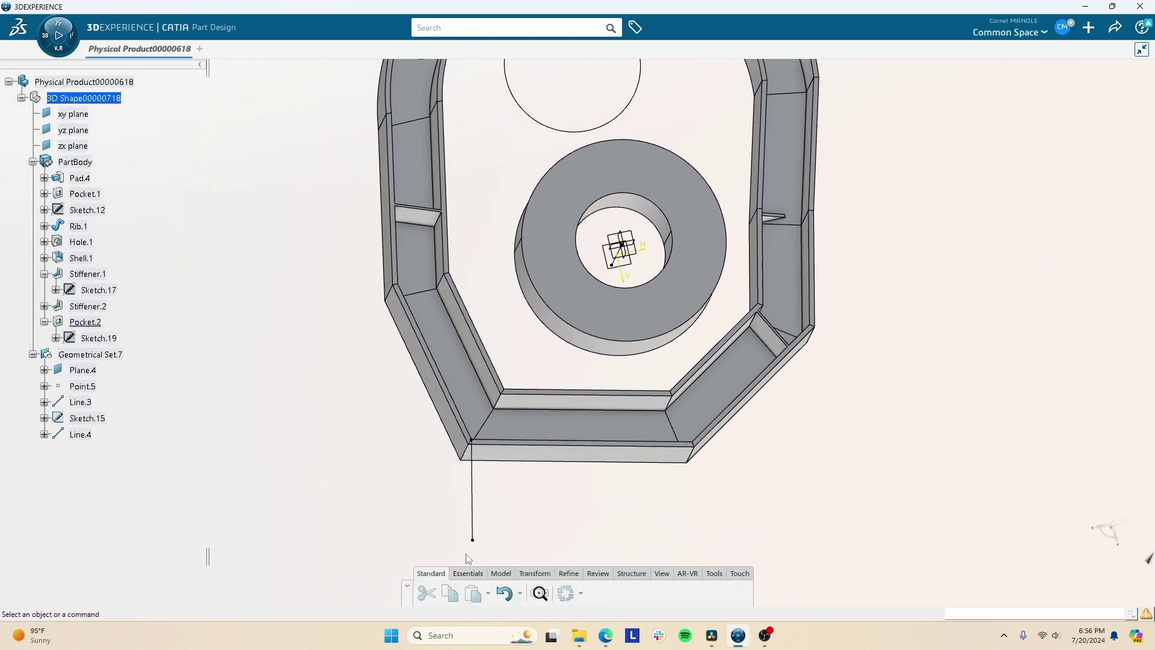
left_click(468, 573)
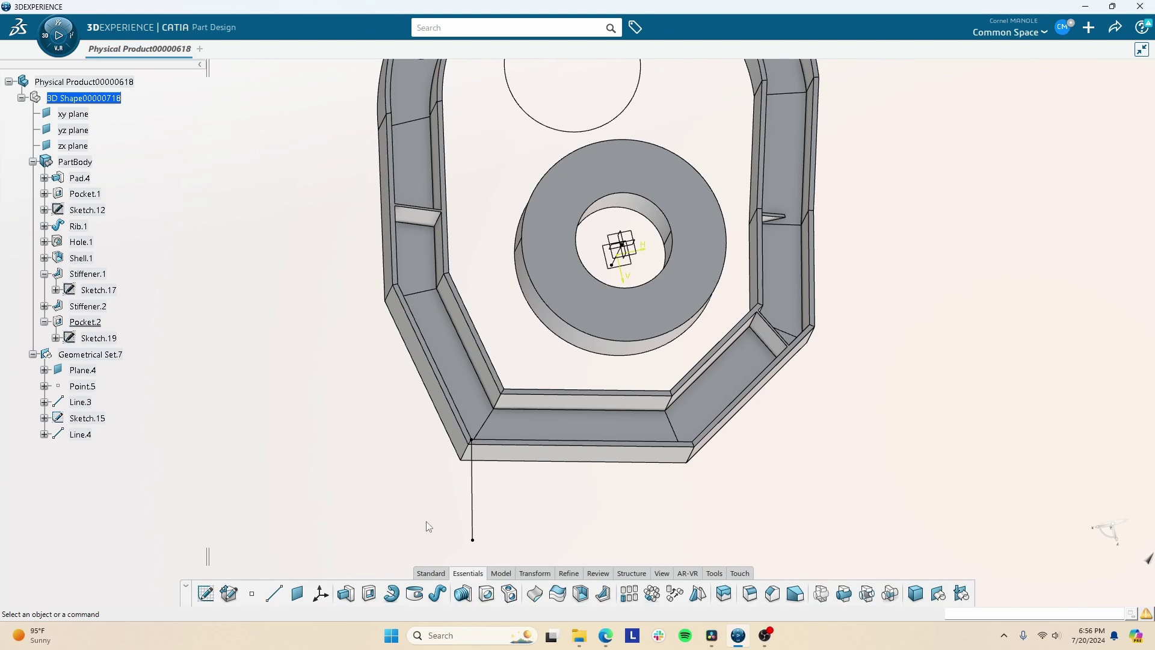
left_click(650, 594)
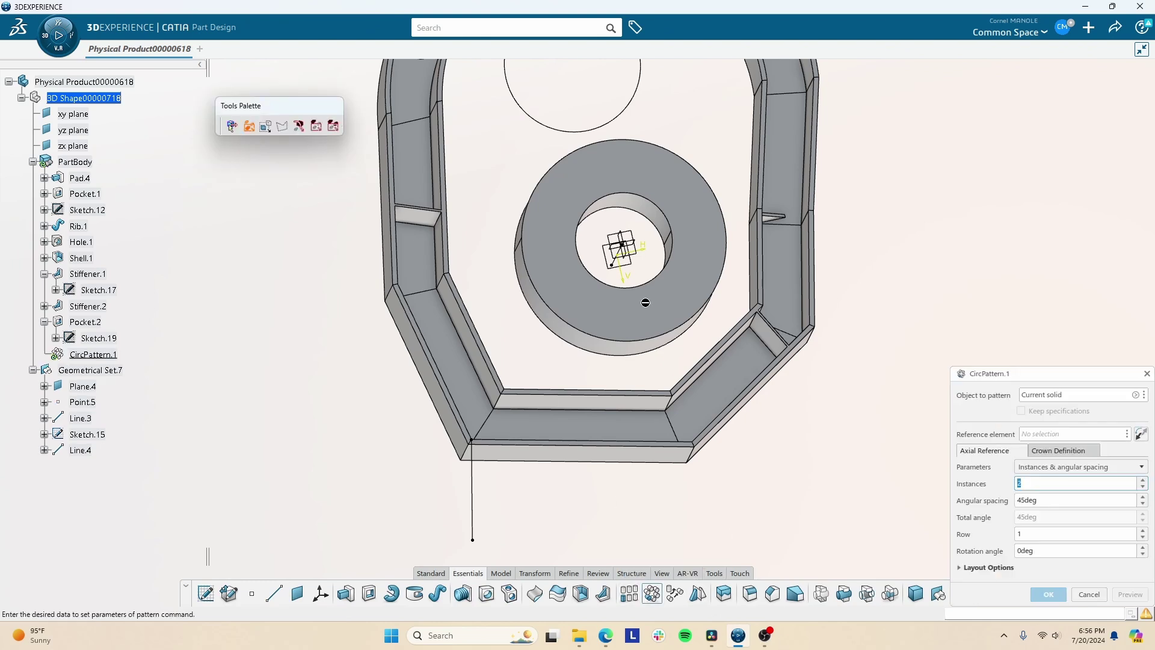
middle_click_drag(431, 345, 423, 366)
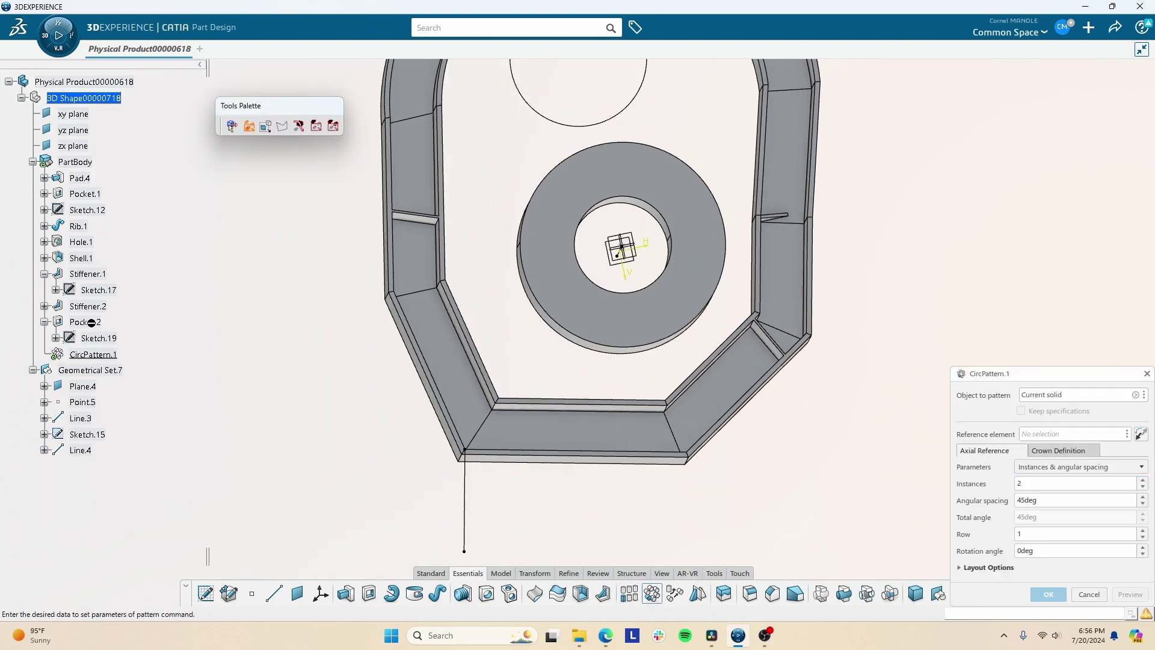
left_click(1097, 595)
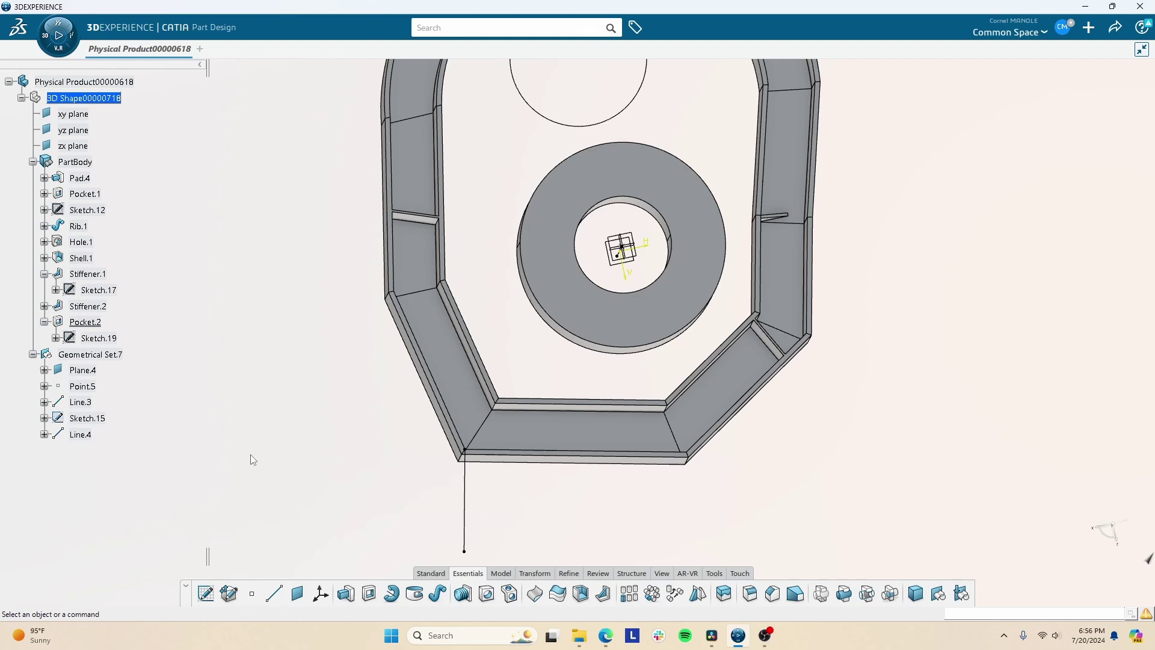
Edit Pocket.2 so that its first and second limits are both of type Dimension with 100 mm lengths
double_click(84, 322)
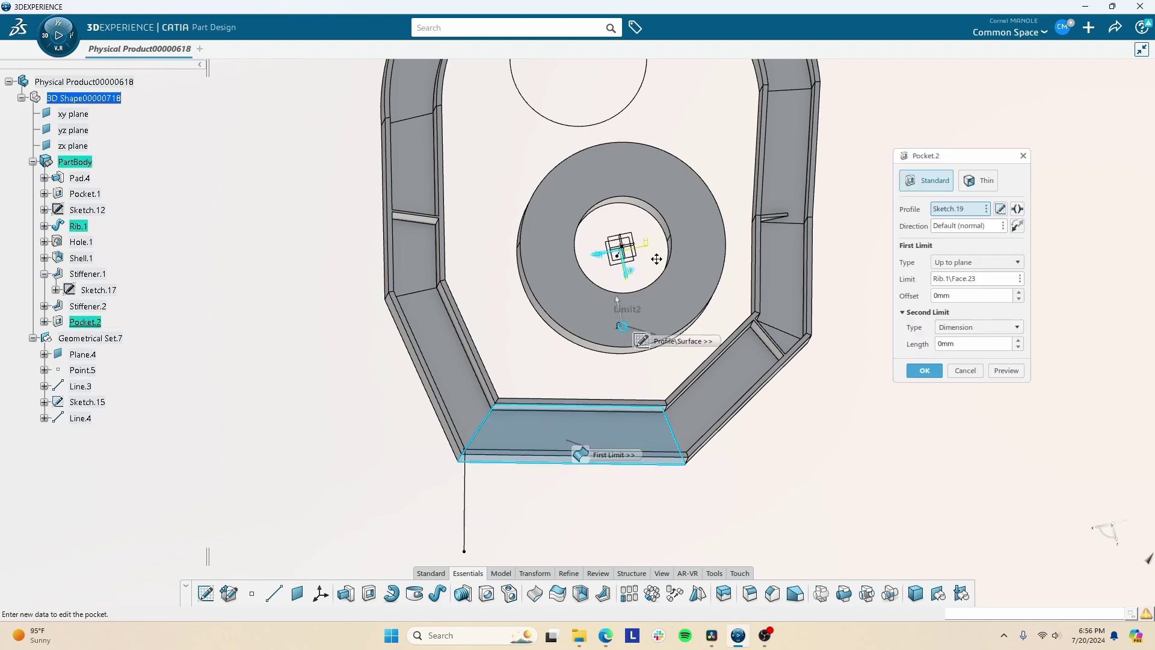
middle_click_drag(657, 231, 698, 130)
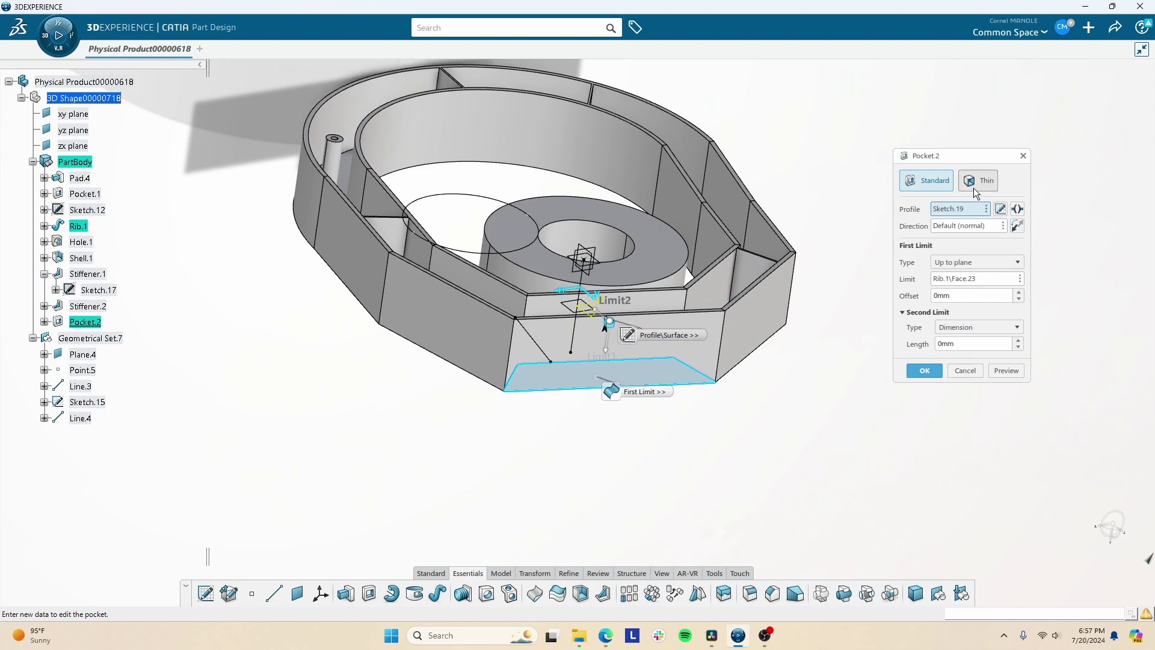
left_click(948, 327)
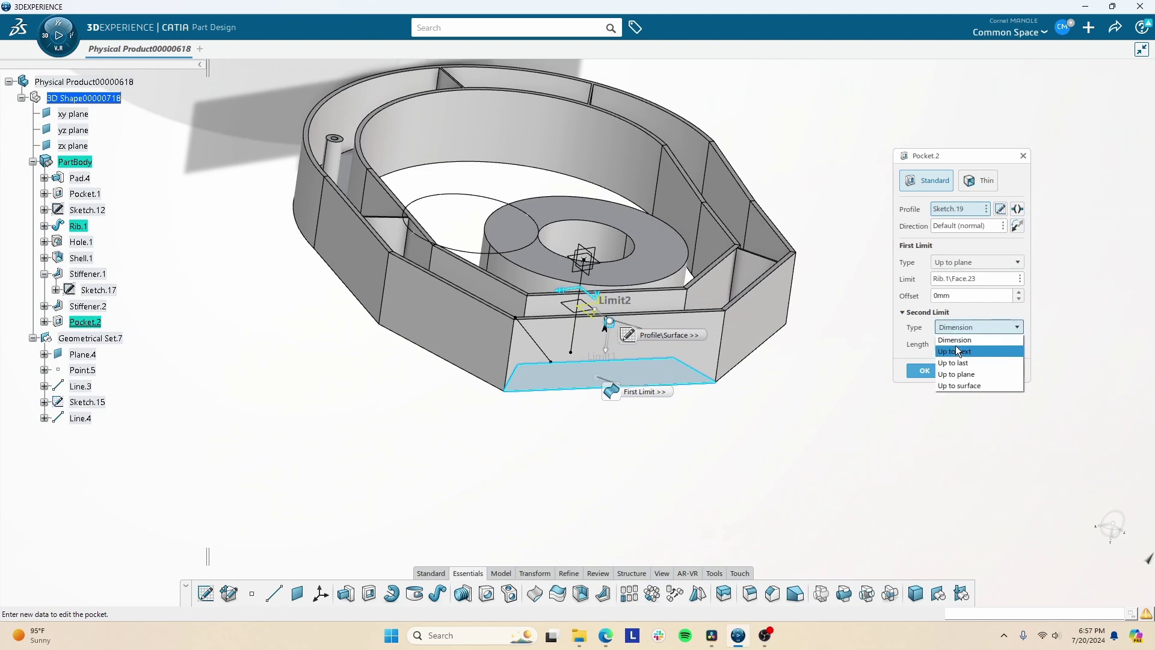
left_click(963, 339)
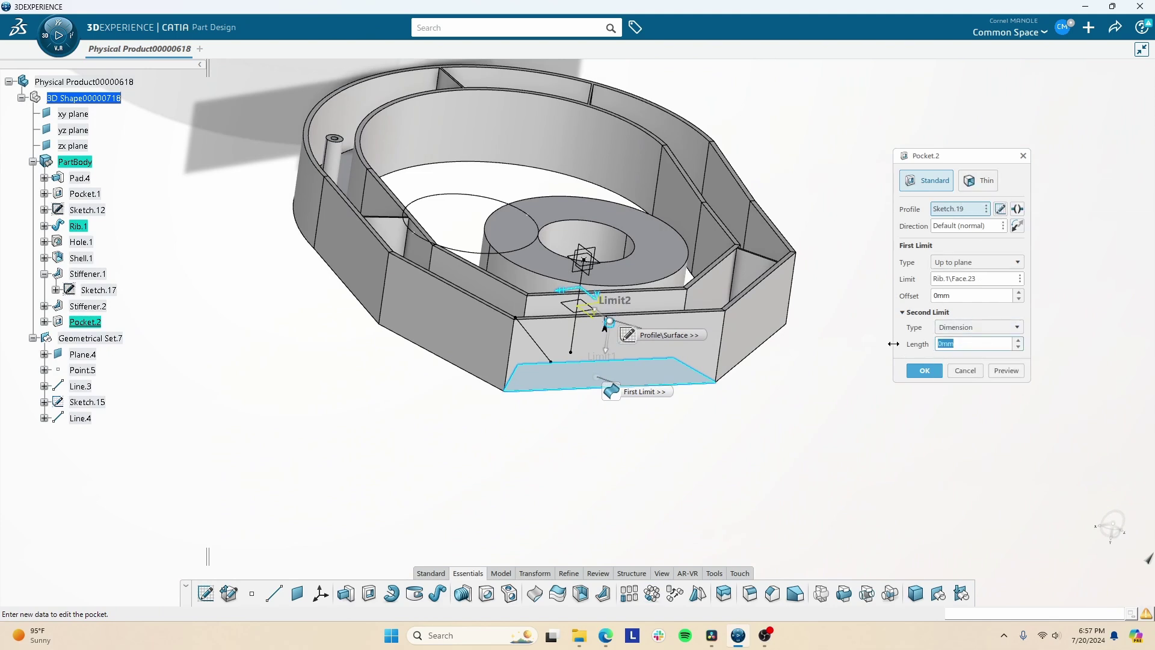
left_click(972, 295)
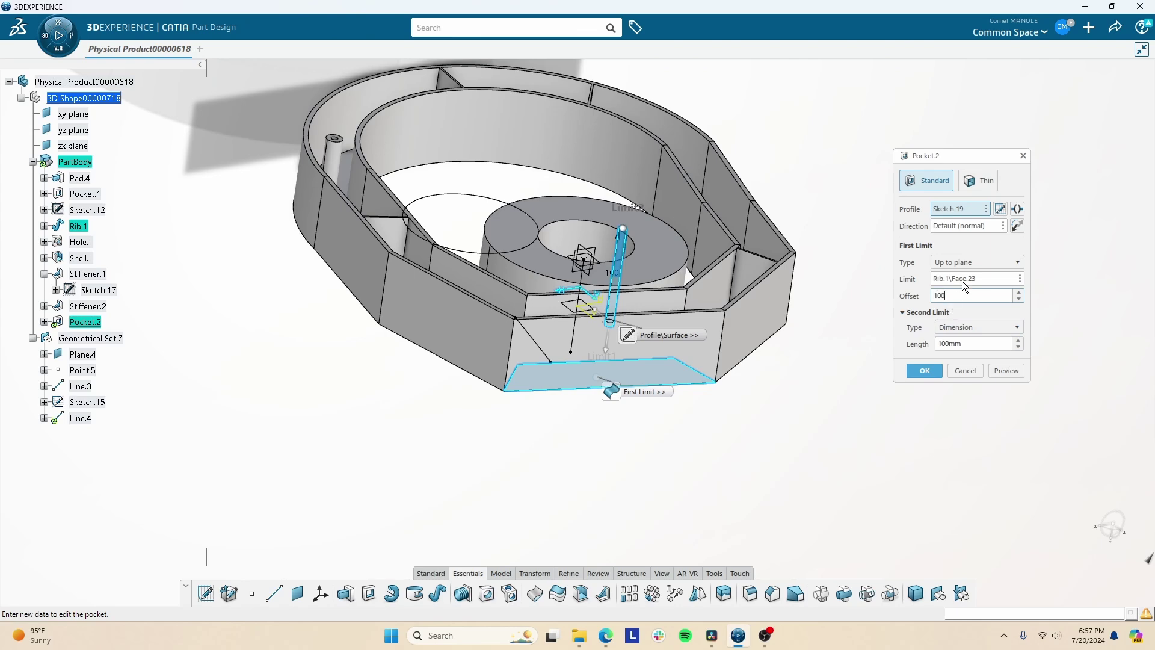
left_click(963, 262)
left_click(963, 273)
type("100")
left_click(1005, 354)
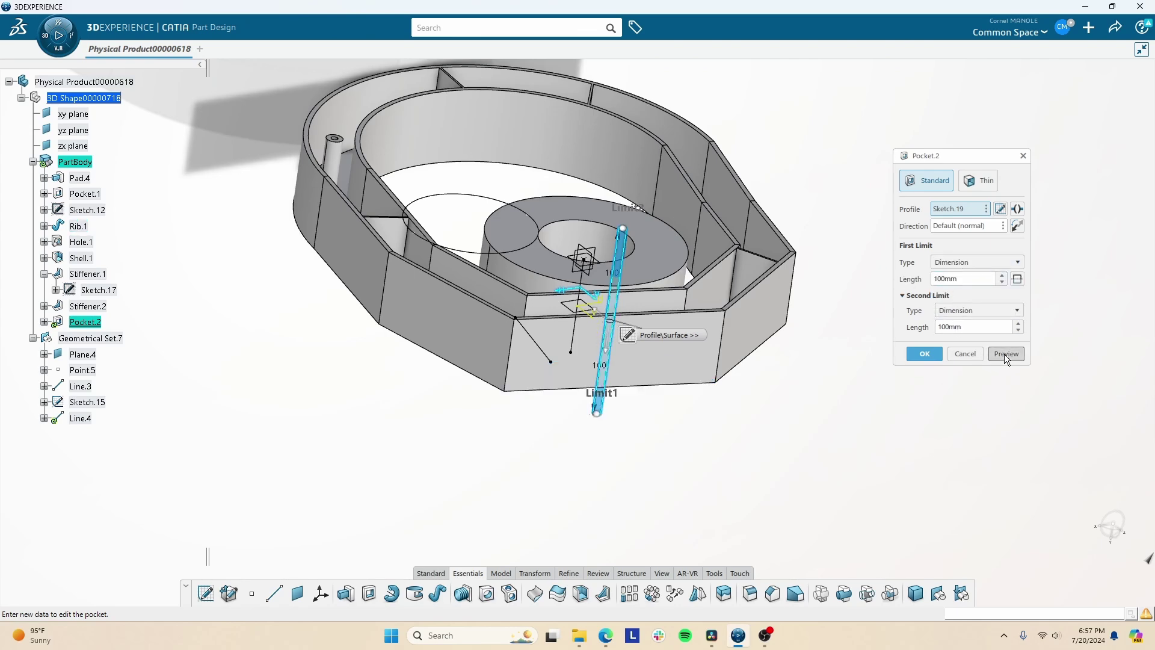
left_click(925, 354)
Create a circular pattern of Pocket.2 about the central ring's bore face with 10 instances at 25deg angular spacing
middle_click_drag(668, 268, 524, 337)
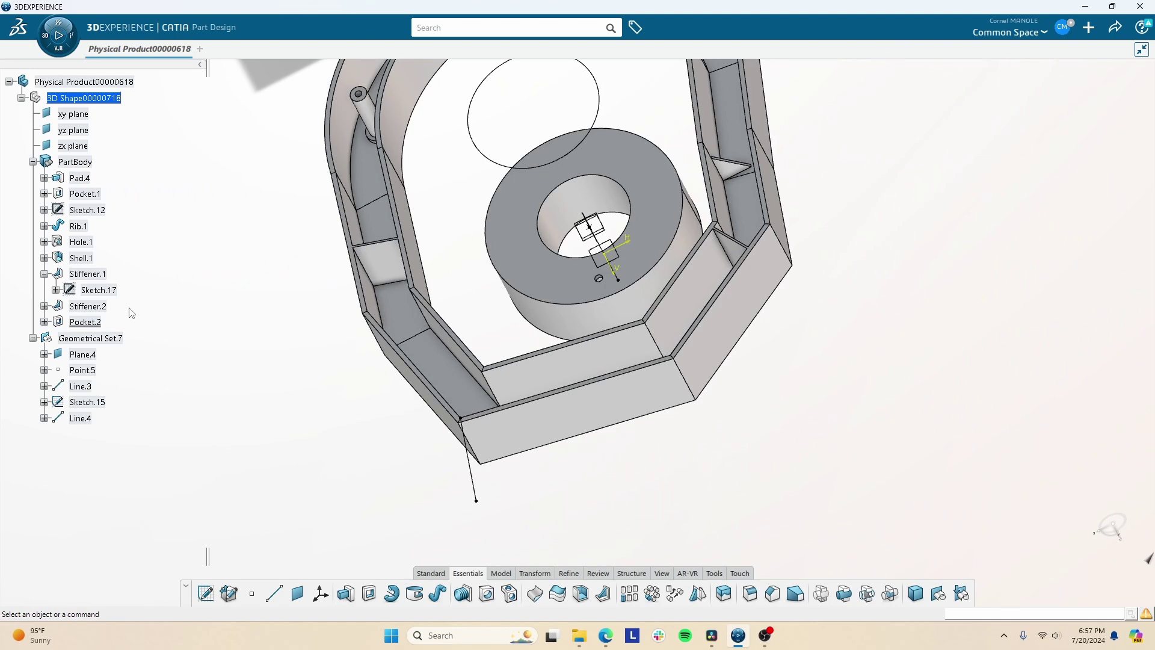
left_click(652, 594)
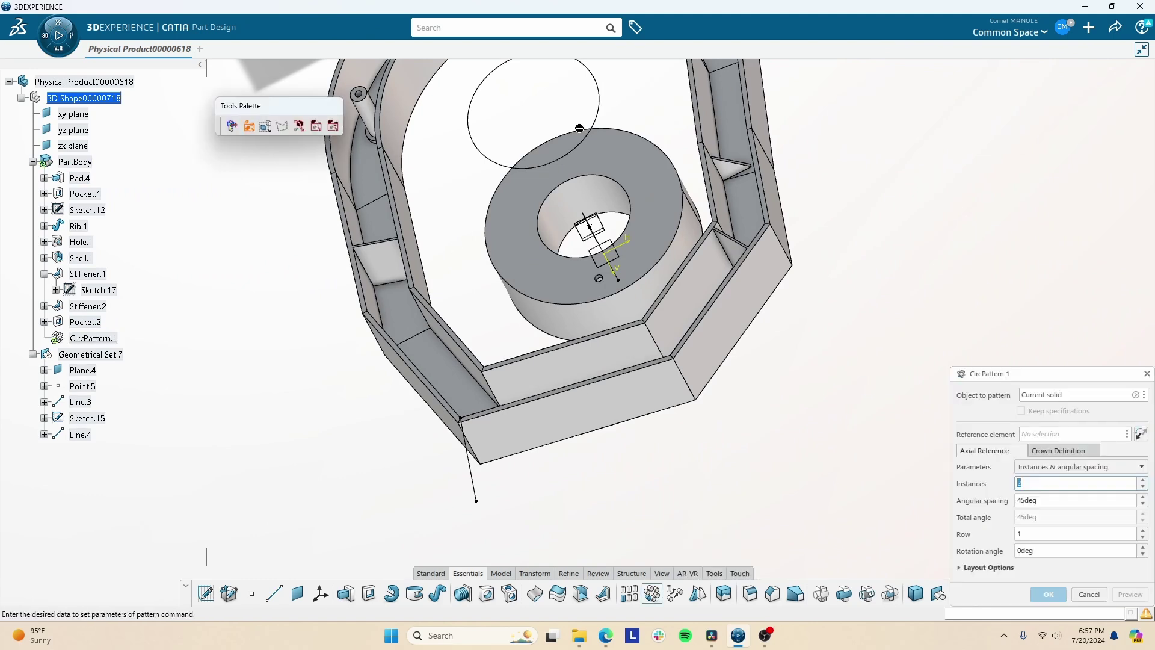
middle_click_drag(607, 131, 626, 180)
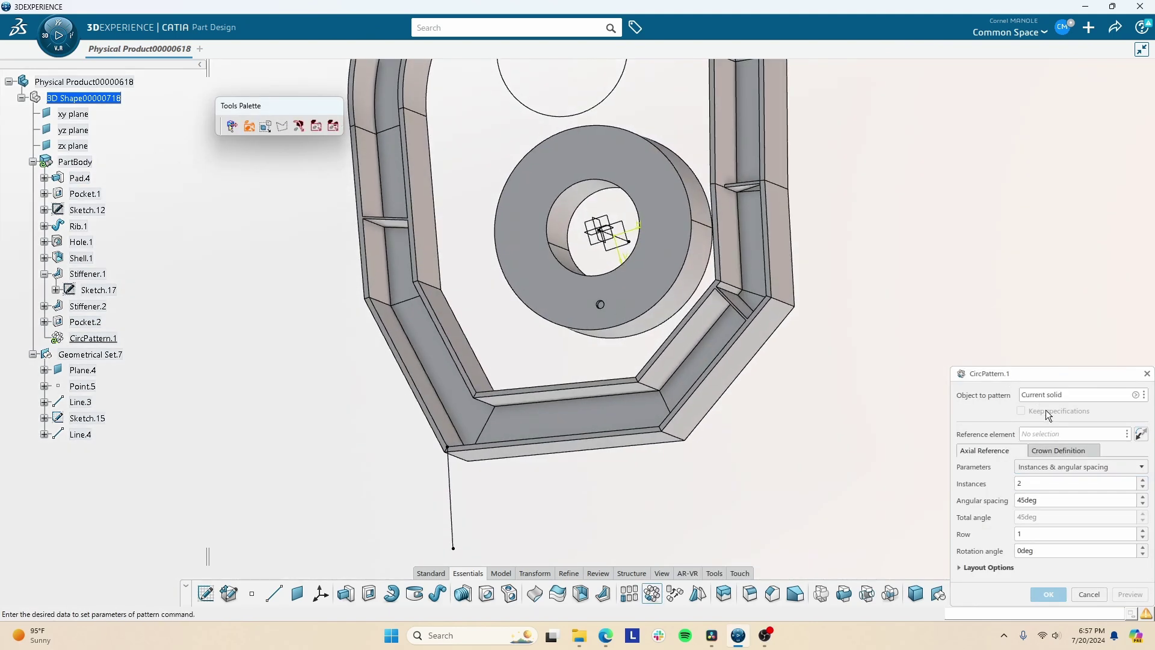
left_click(1057, 398)
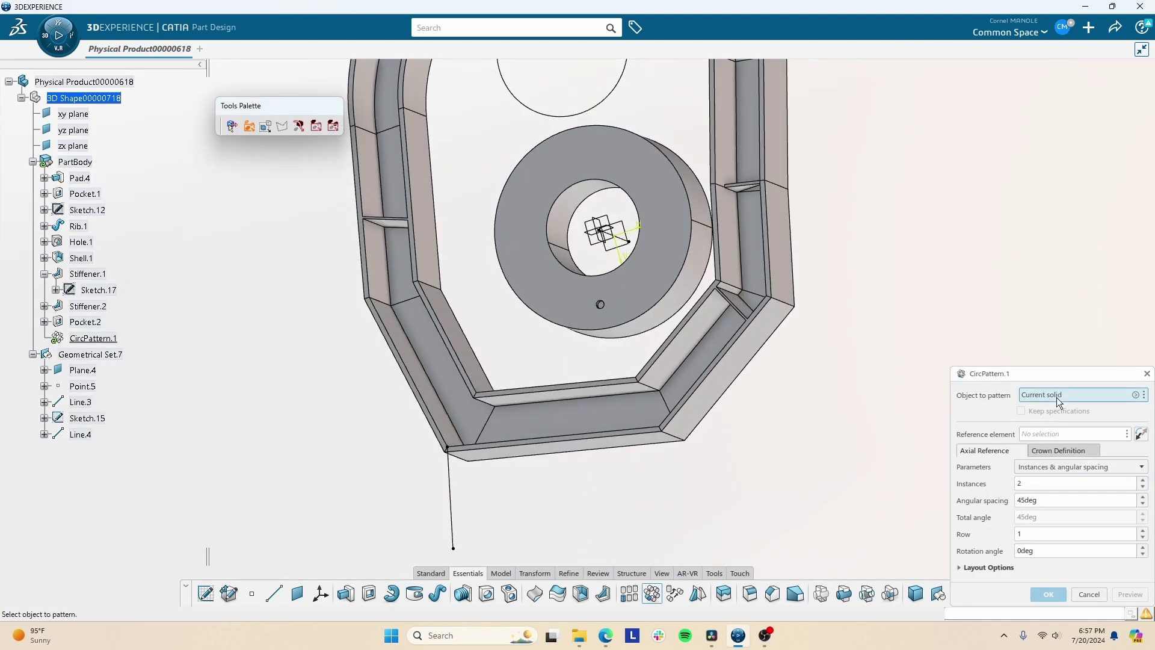
left_click(85, 322)
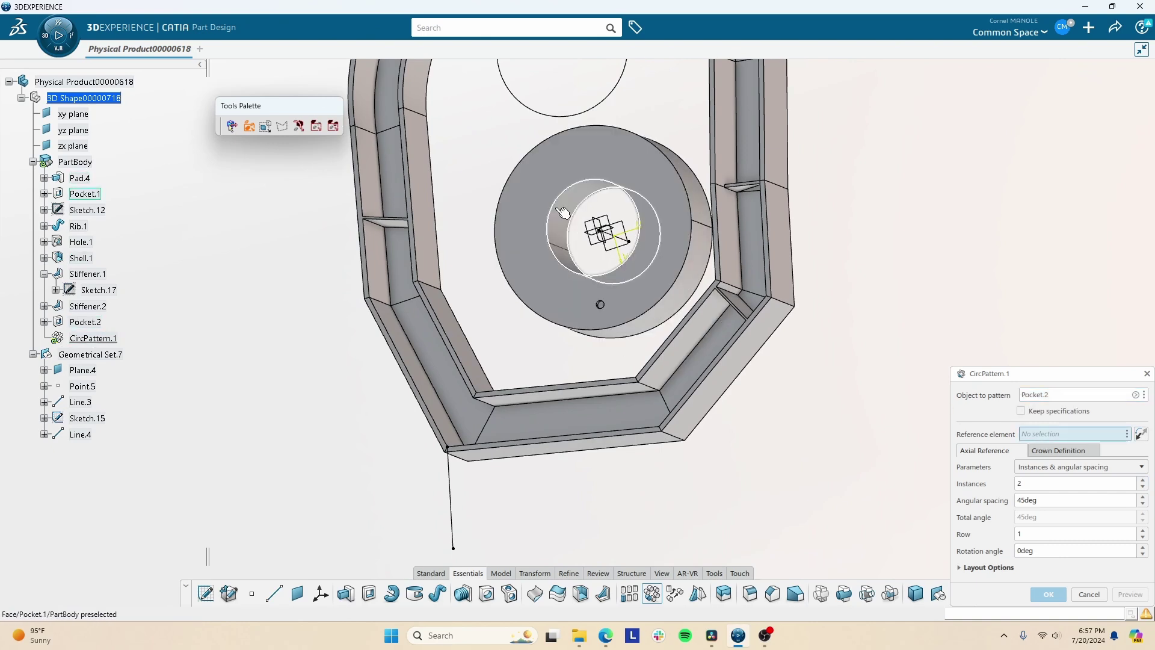
left_click(629, 278)
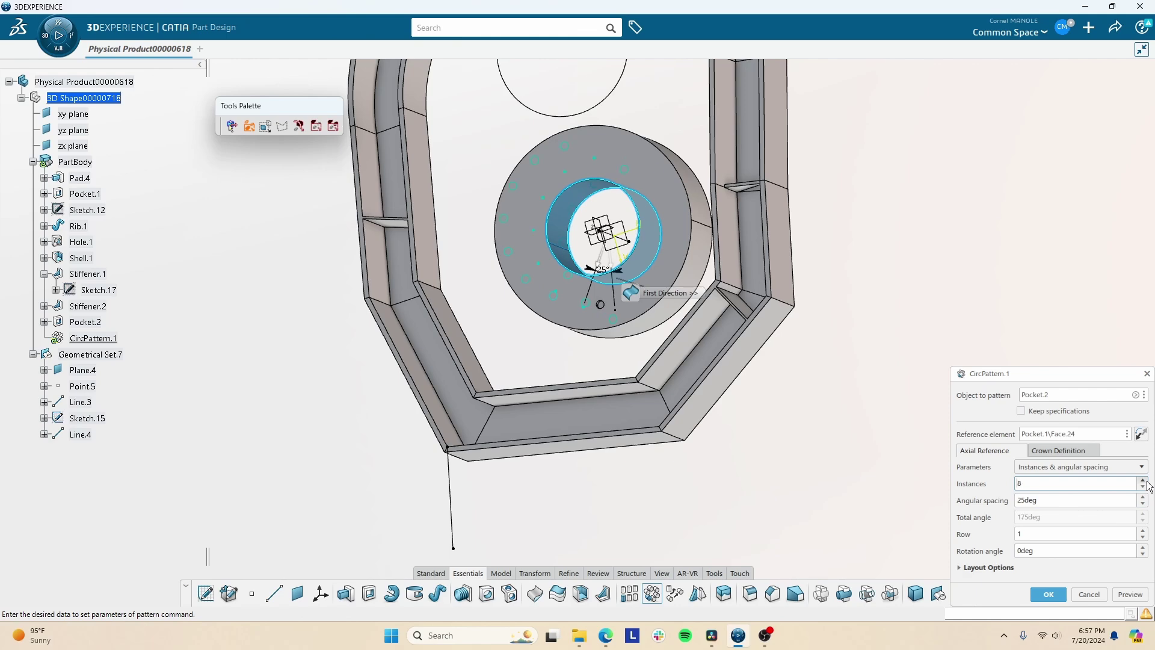
left_click(1049, 595)
Sketch three points on the central ring's face in the area without holes, and exit the sketch
middle_click_drag(662, 385, 684, 599)
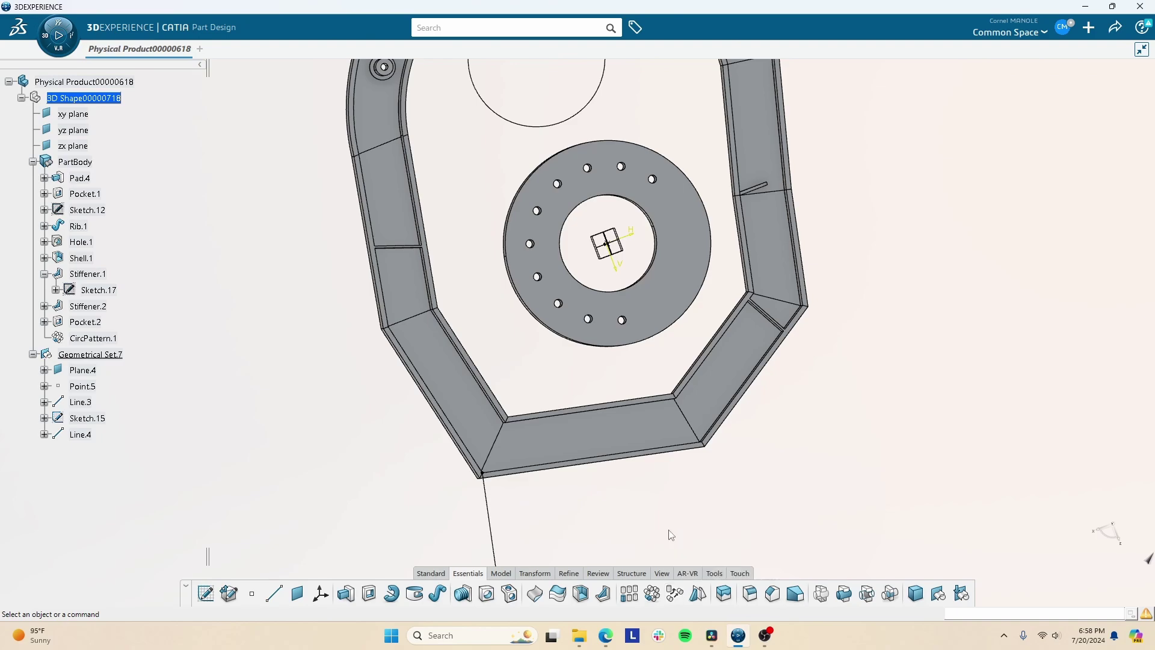
middle_click_drag(457, 596, 253, 583)
left_click(605, 347)
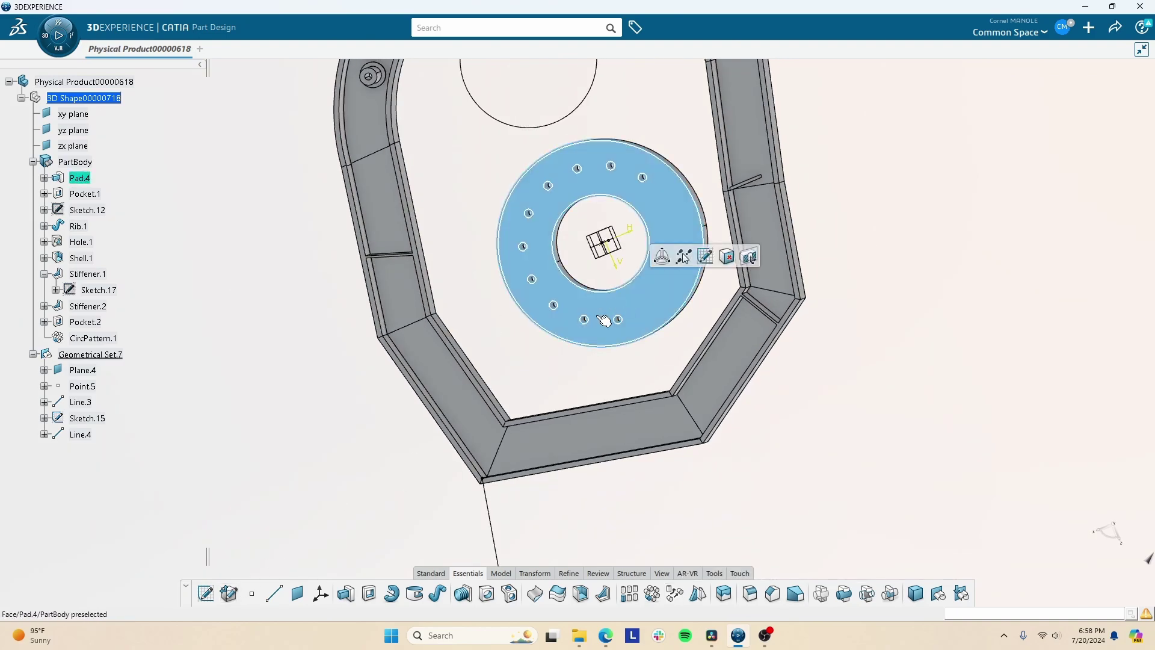
left_click(711, 255)
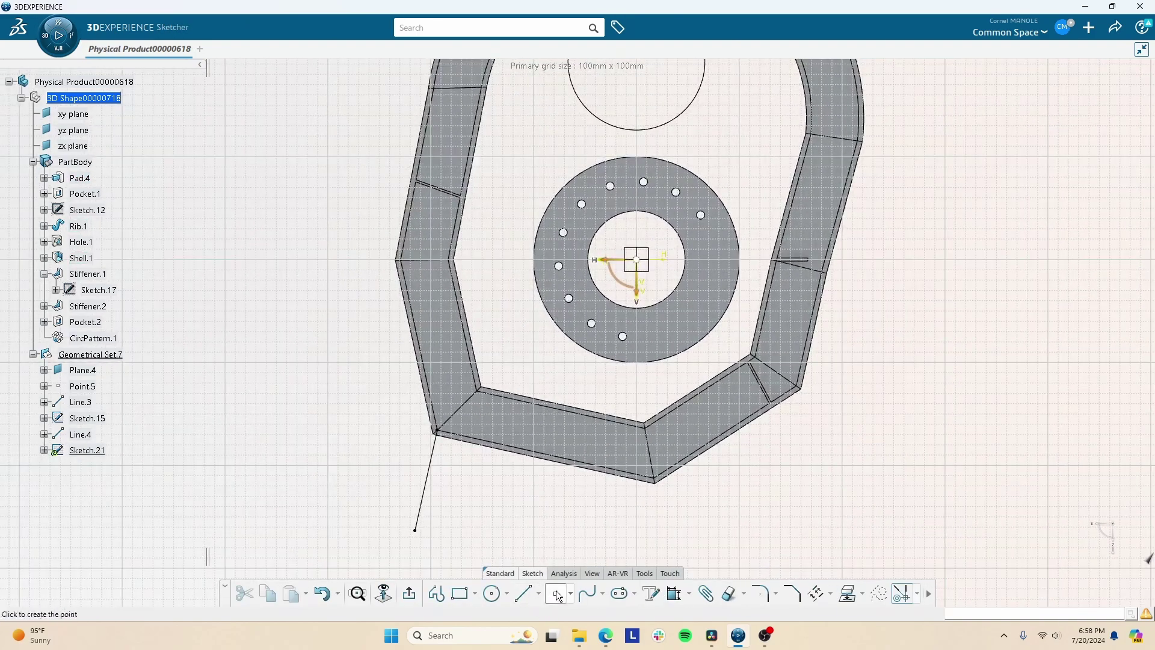
left_click(648, 324)
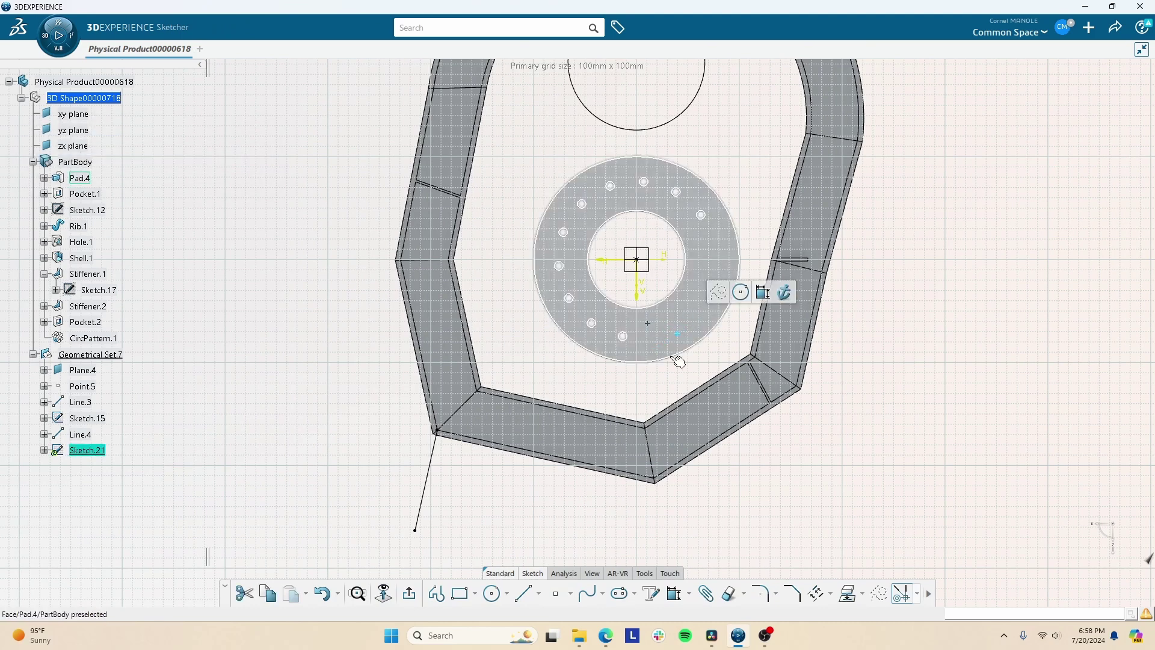
left_click(692, 300)
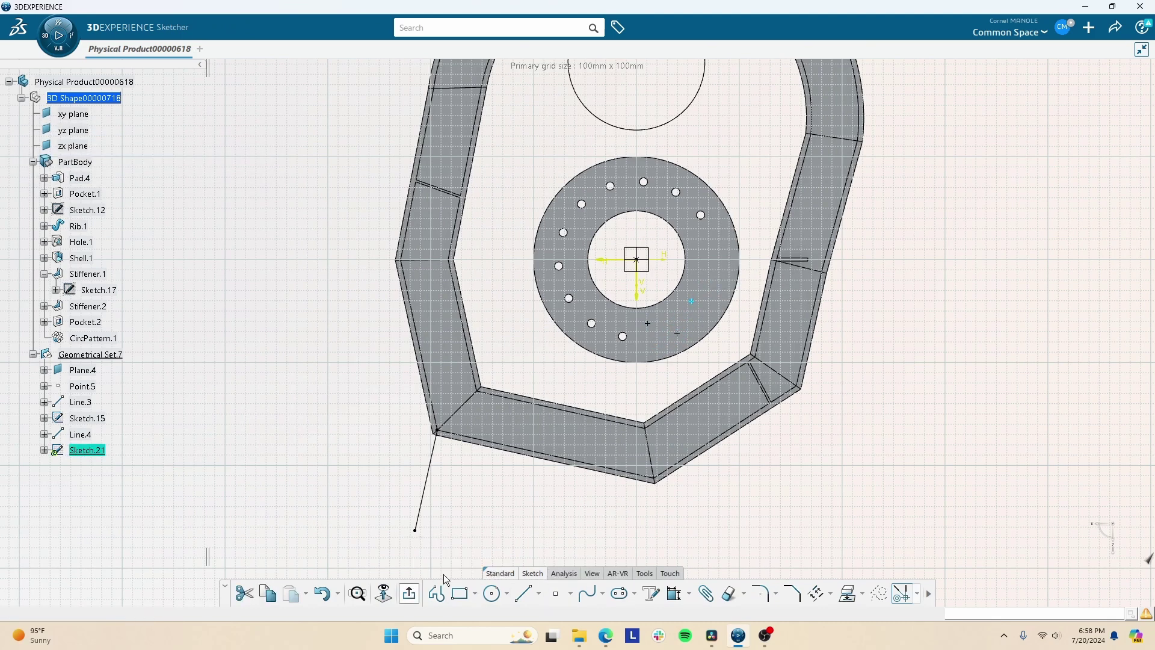
left_click(409, 594)
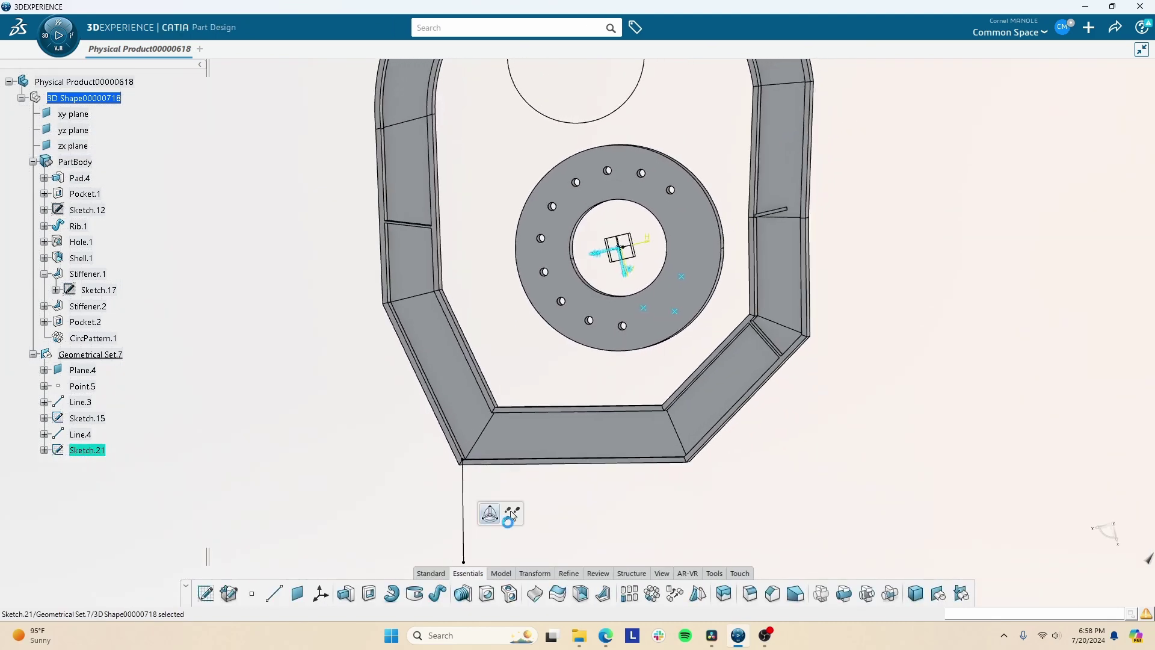
Create a user pattern of Pocket.2 using the points of Sketch.21 as positions
left_click(101, 328)
left_click(677, 594)
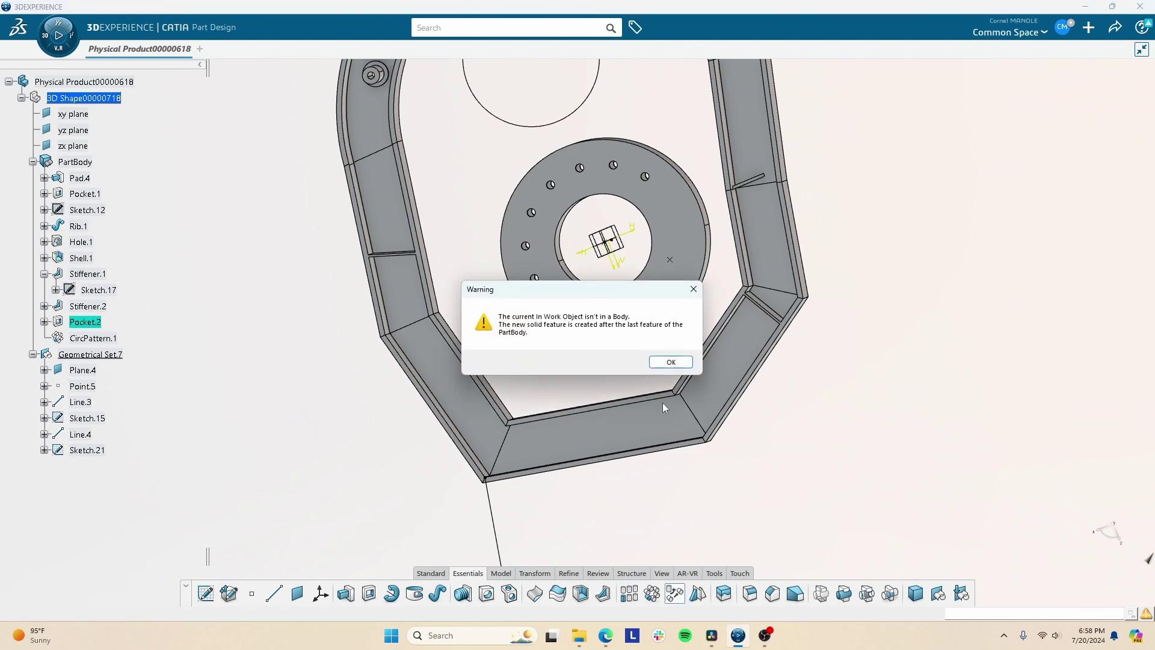
left_click(672, 363)
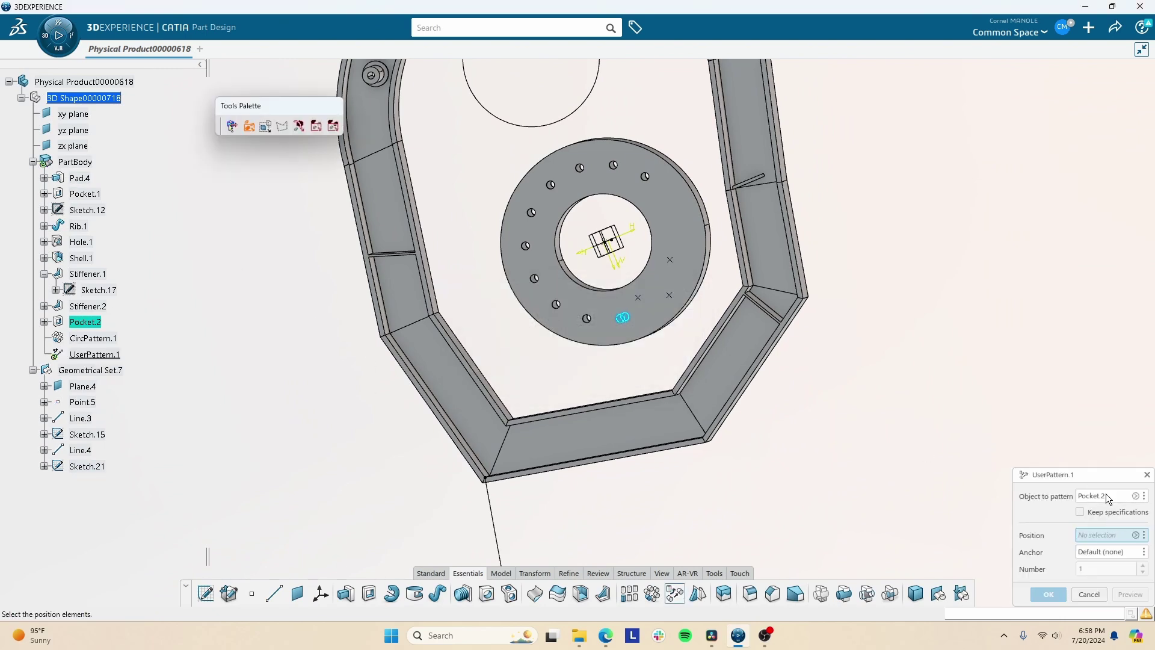
left_click(665, 296)
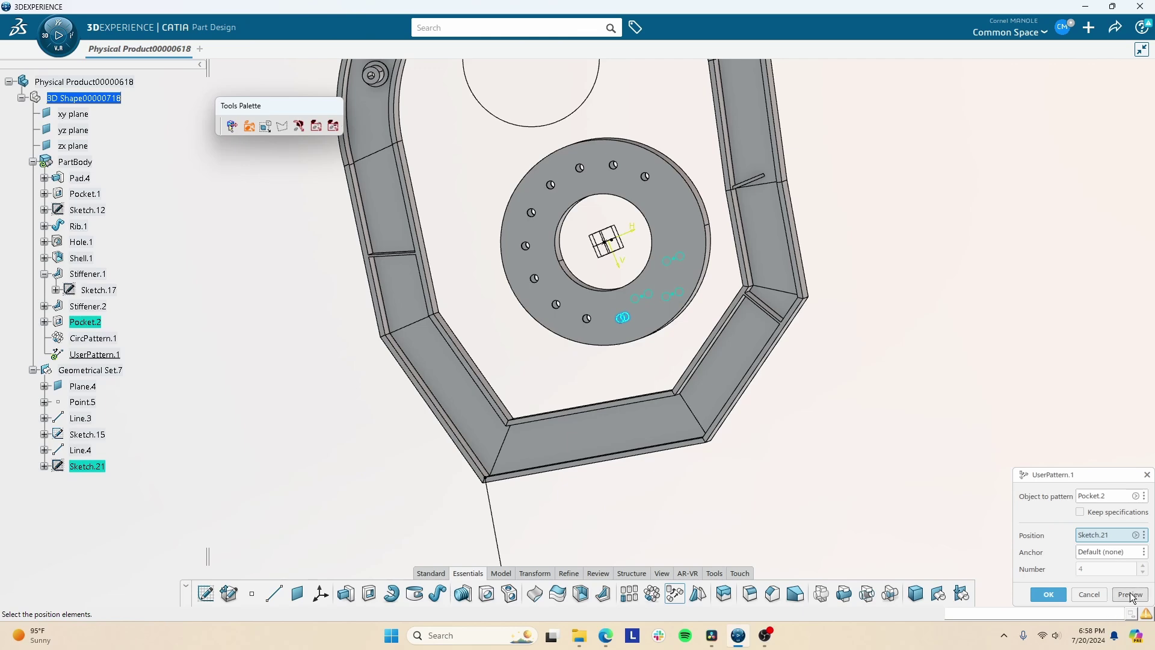
left_click(1048, 594)
Mirror the current solid about the flat outer wall face at the angular end of the rib
middle_click_drag(782, 313, 527, 378)
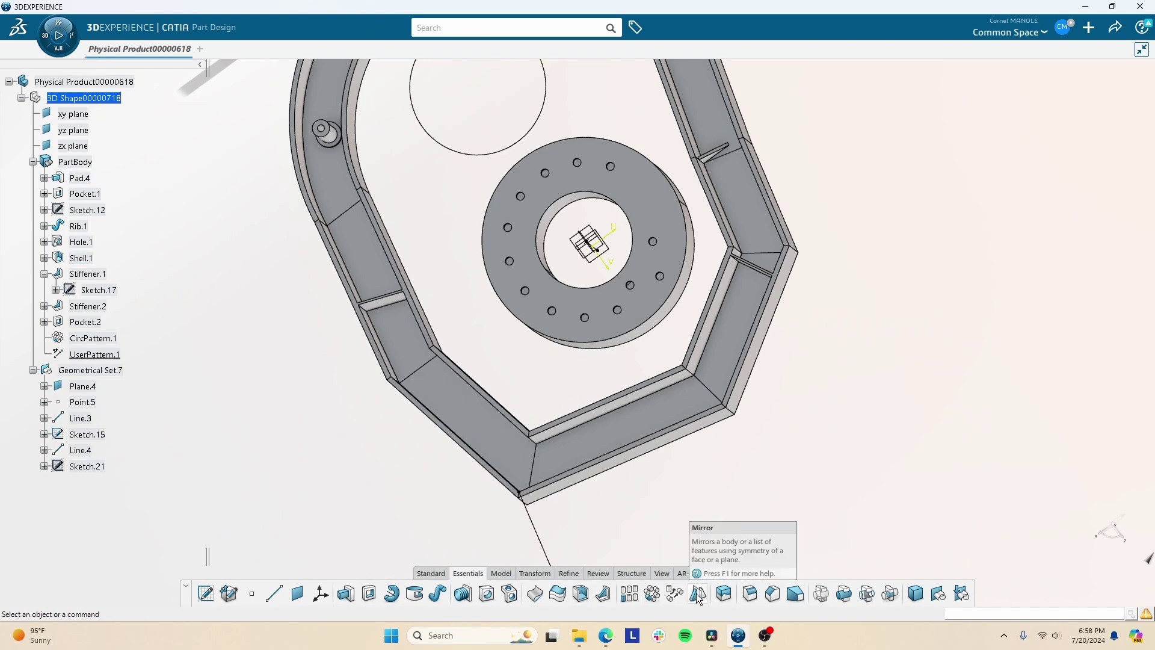
middle_click_drag(629, 413, 586, 291)
middle_click_drag(614, 373, 671, 428)
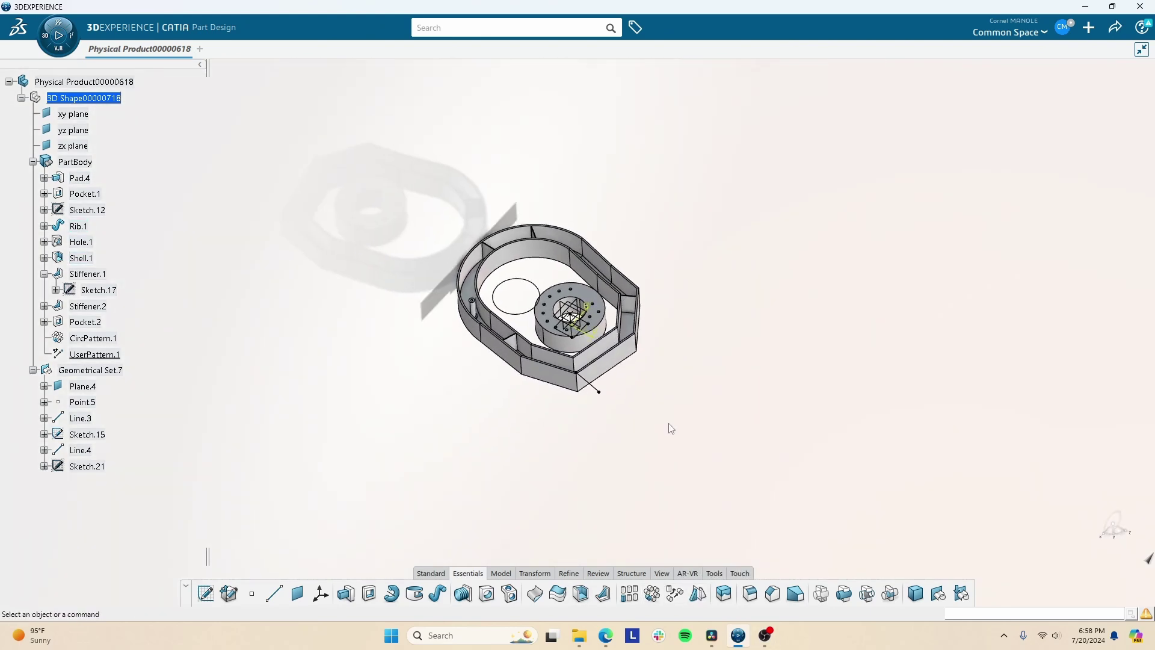
left_click(699, 595)
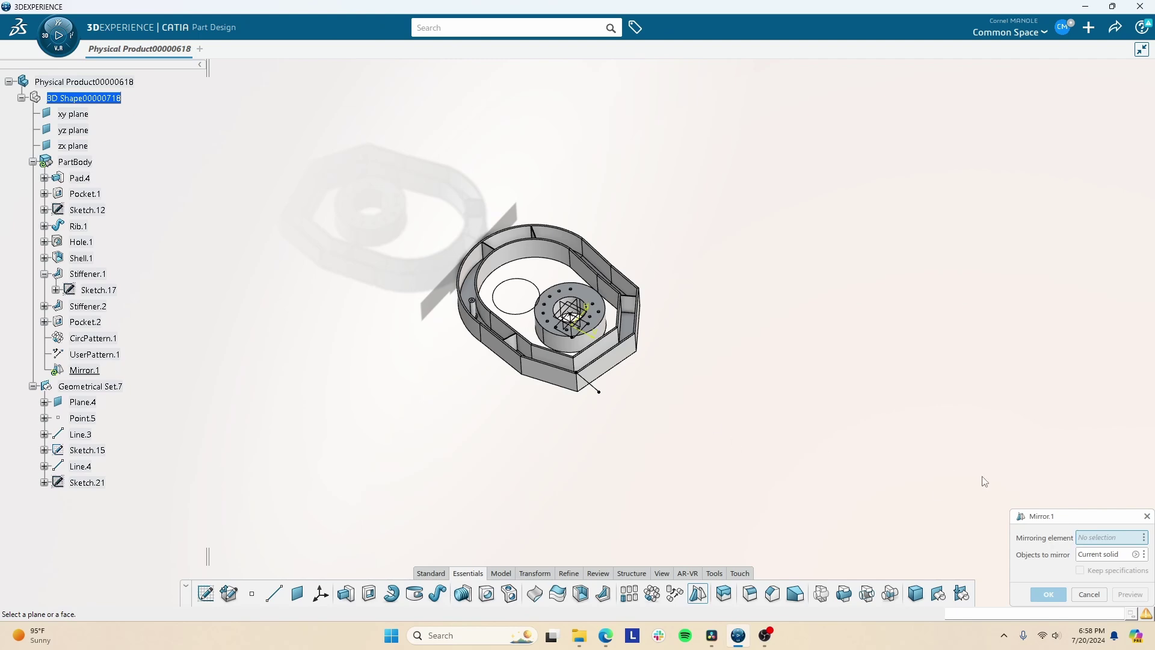
left_click(607, 362)
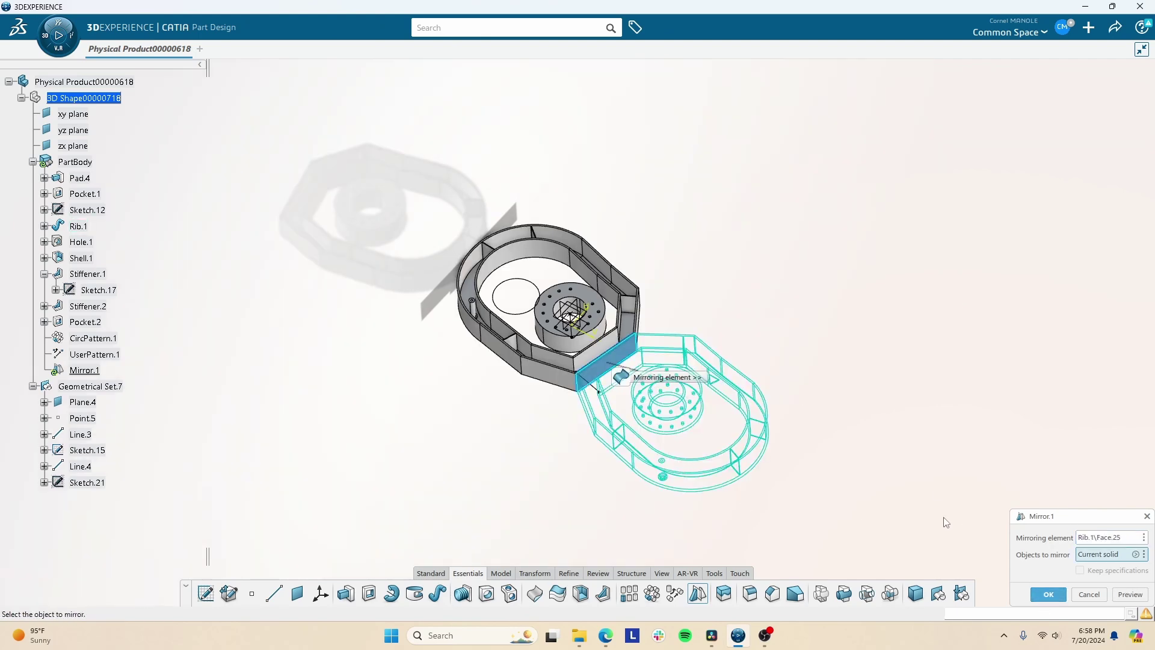
left_click(1048, 595)
Inspect the mirrored part from its underside and open side, including the joint between the two halves
middle_click_drag(951, 433, 594, 301)
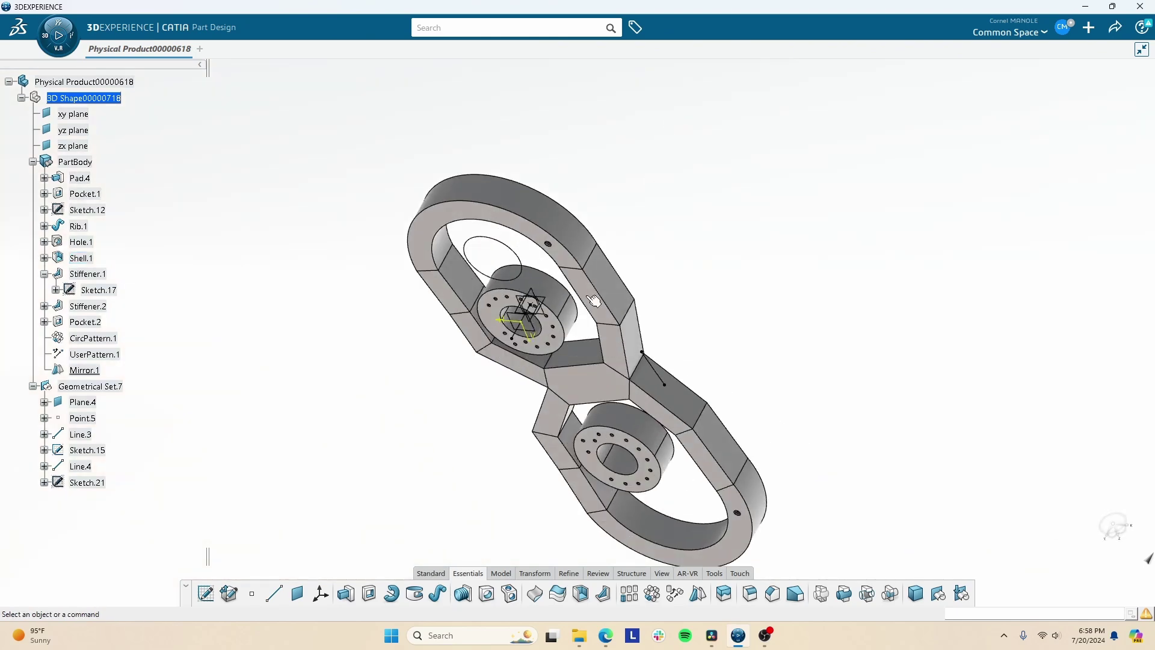
right_click(559, 364)
middle_click_drag(525, 364, 631, 402)
scroll(616, 370, "up", 5)
middle_click_drag(559, 467, 568, 459)
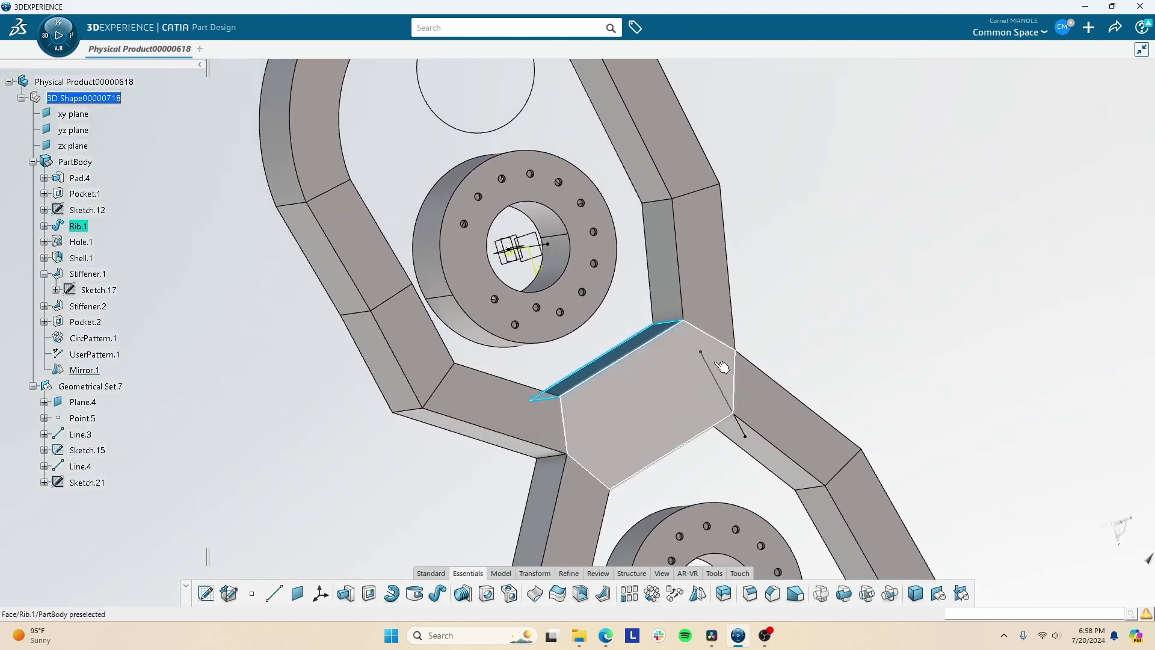
left_click(753, 337)
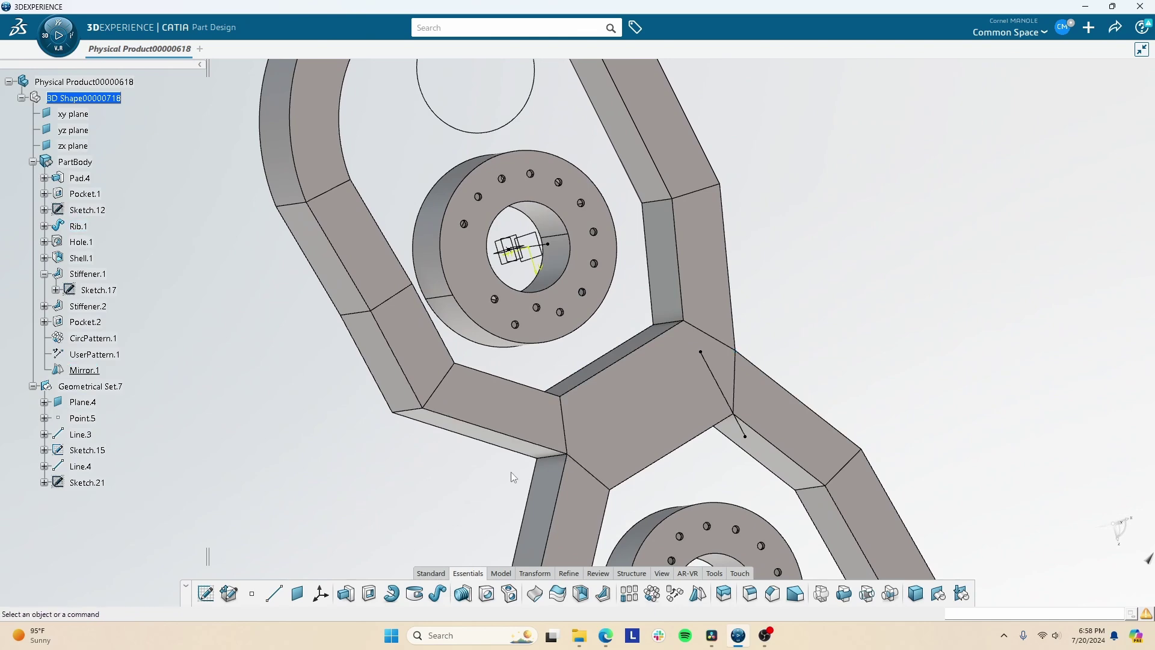
middle_click_drag(511, 472, 713, 544)
left_click(700, 594)
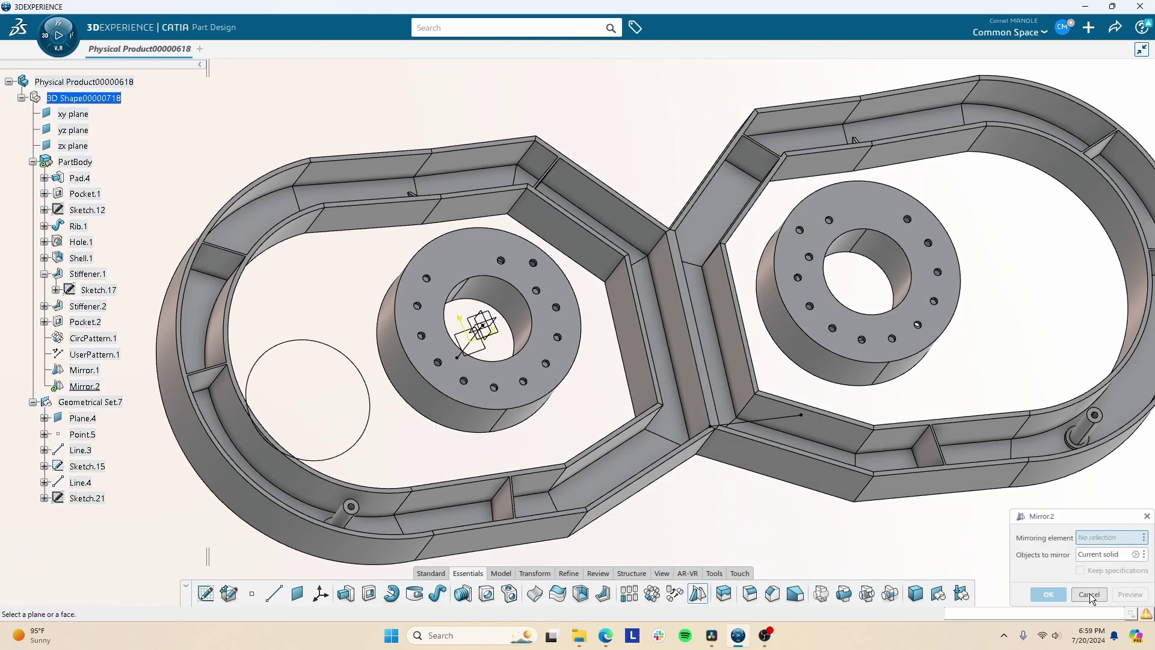
left_click(1089, 594)
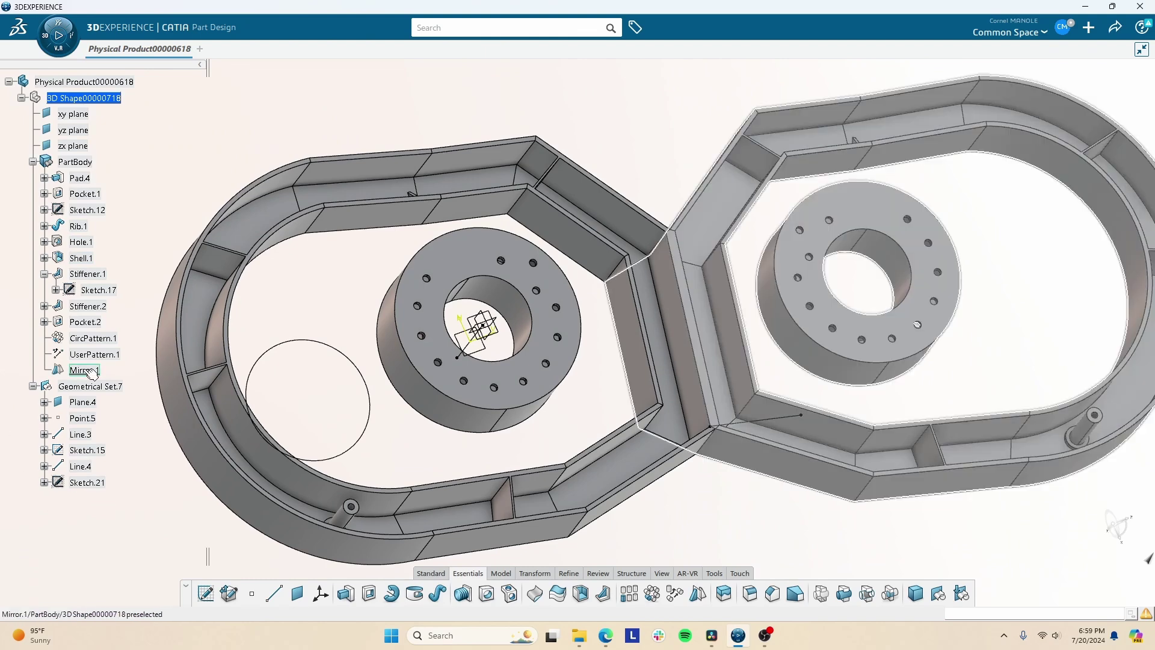
Delete the Mirror.1 feature from the PartBody
key("Delete")
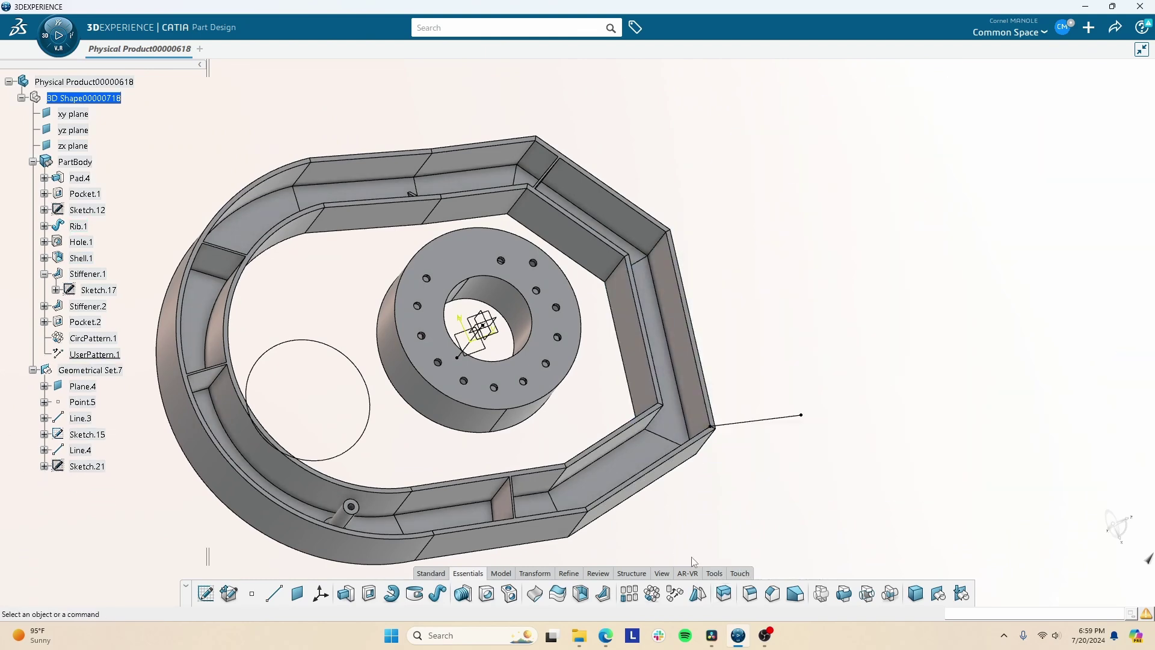
Split the solid with the vertical reference plane through the central ring's centre, extrapolation None, and inspect the cut section
left_click(729, 598)
middle_click_drag(591, 500, 409, 424)
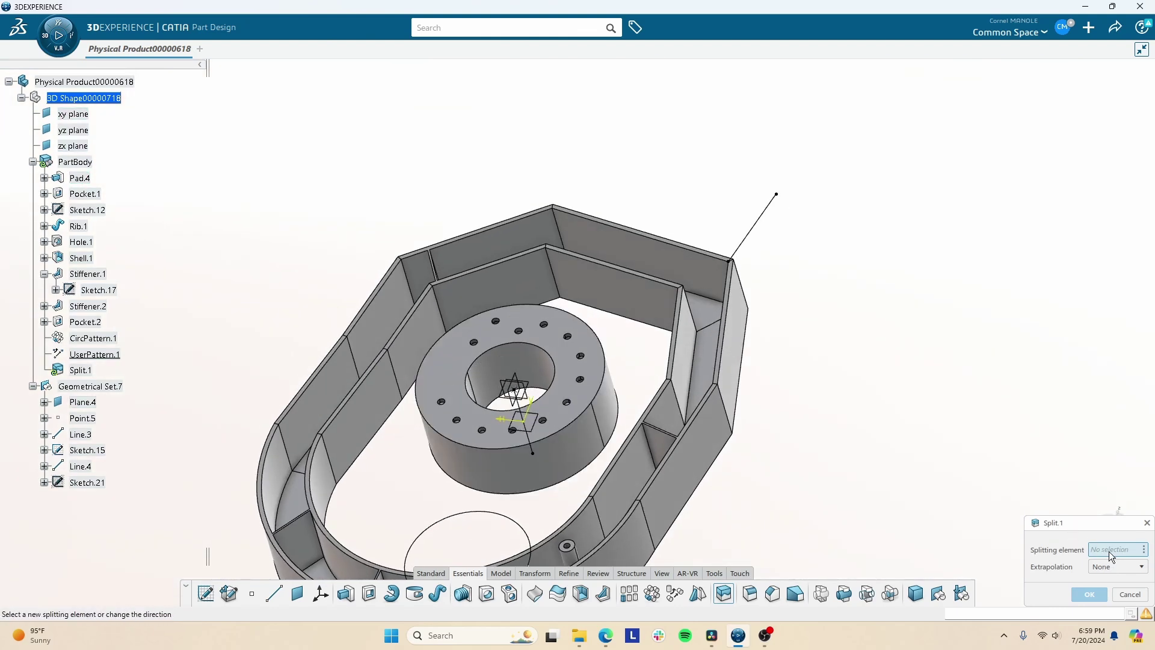
left_click(507, 385)
left_click(1099, 593)
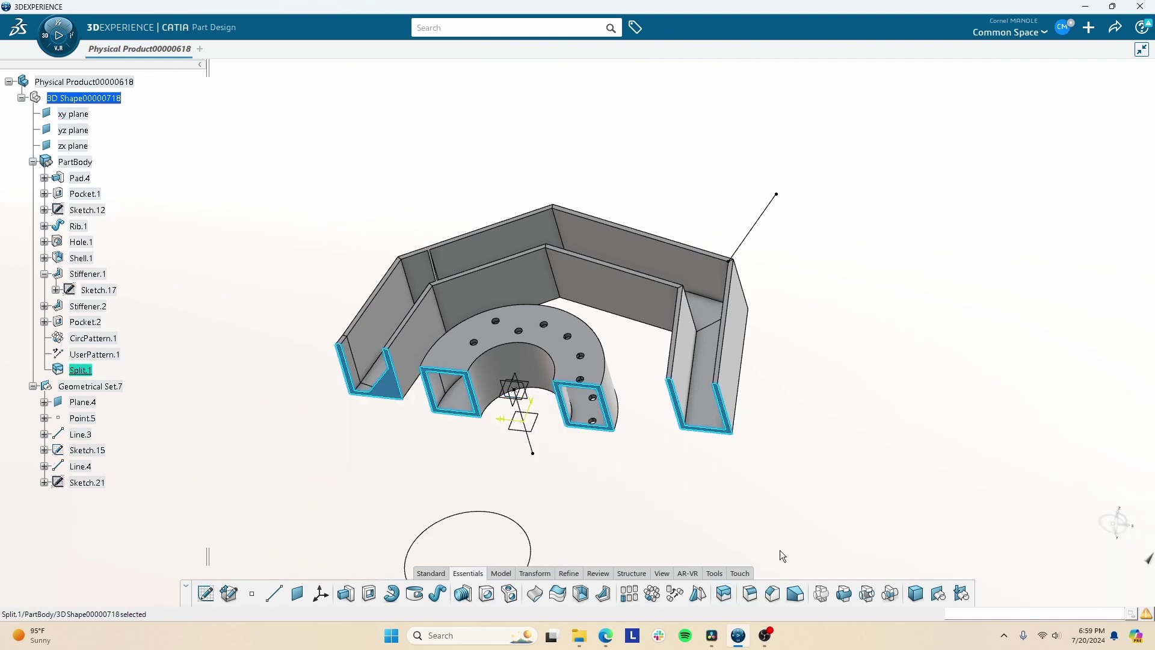
middle_click_drag(602, 433, 590, 366)
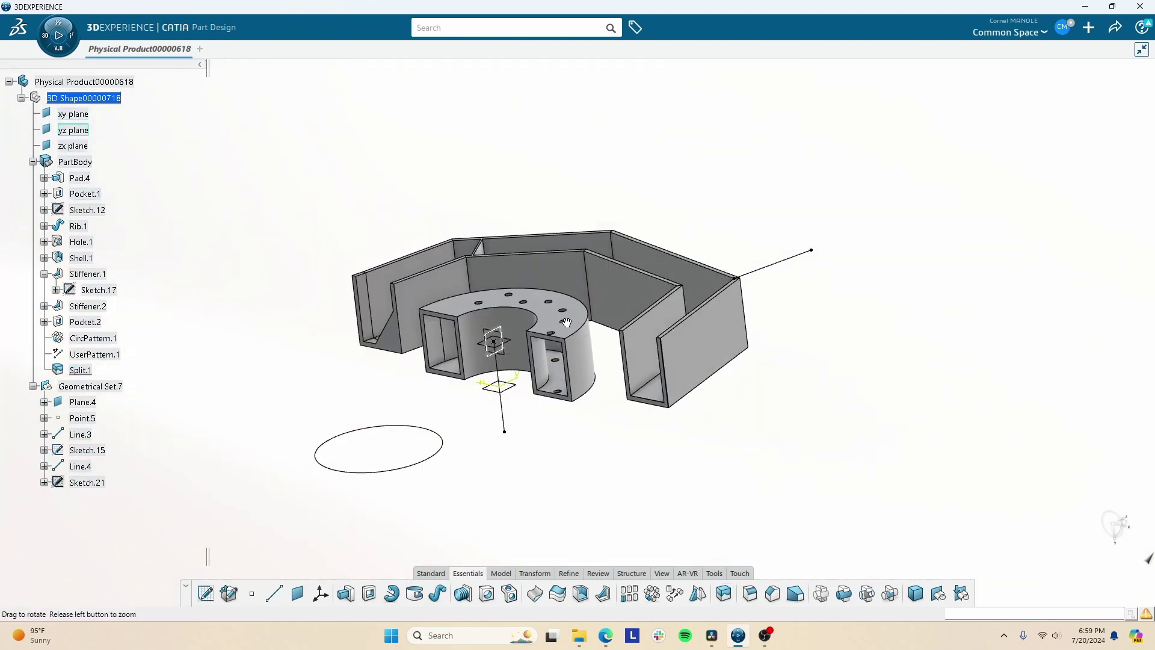
middle_click_drag(566, 323, 587, 355)
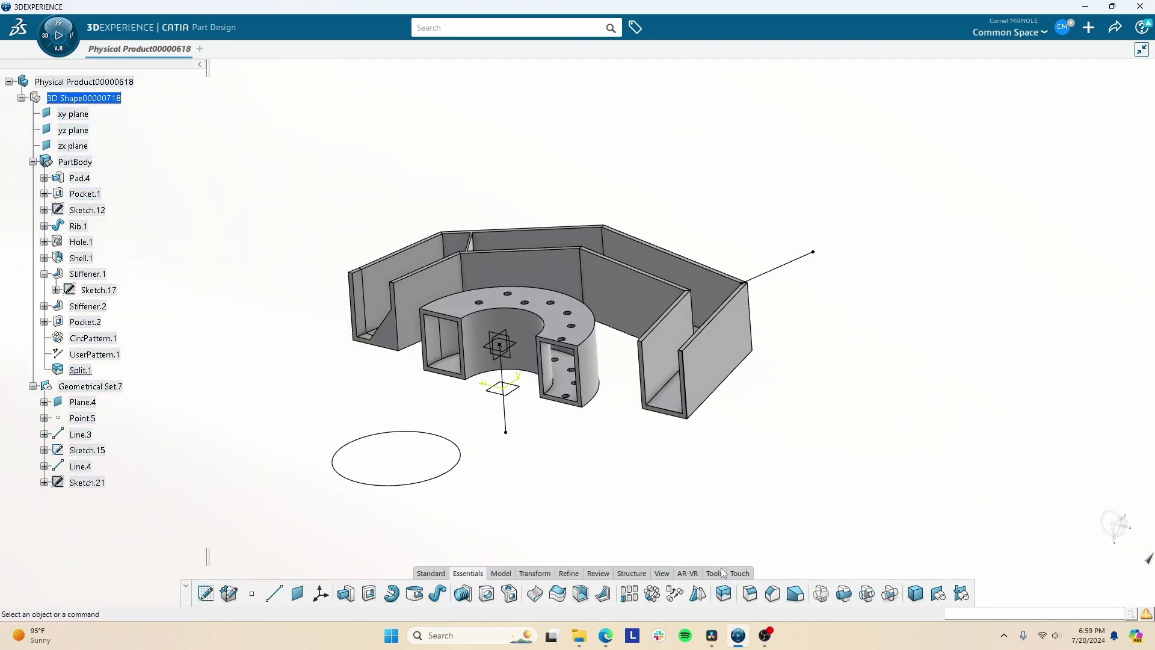
Undo the split of the solid
key("ctrl+z")
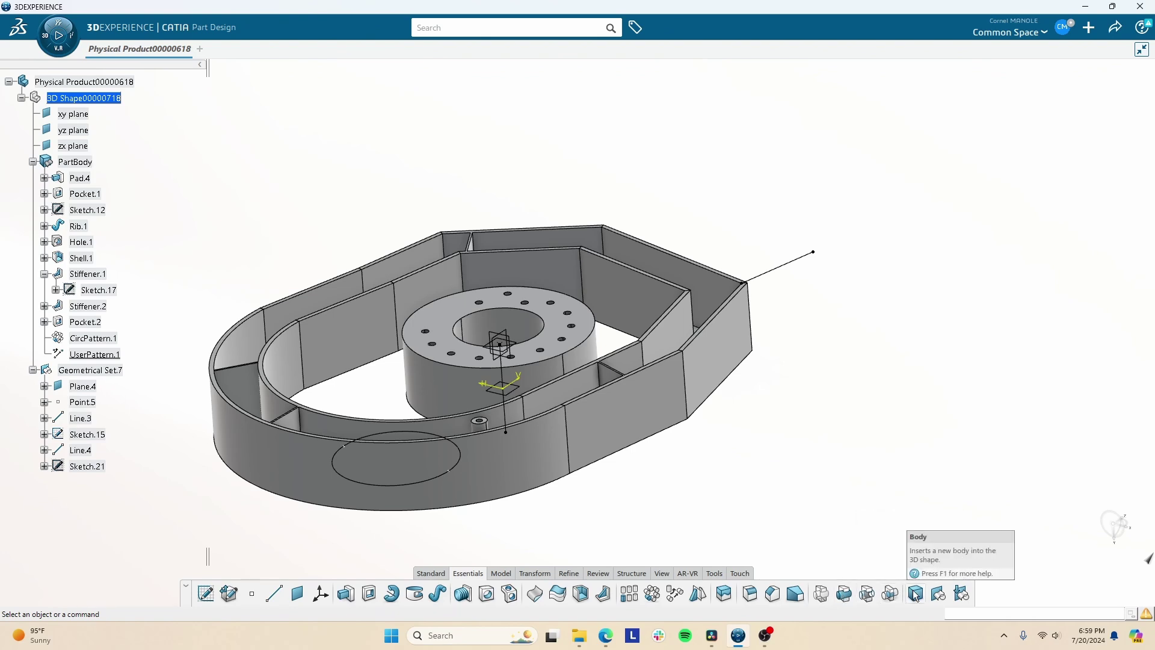
left_click(504, 576)
left_click(468, 574)
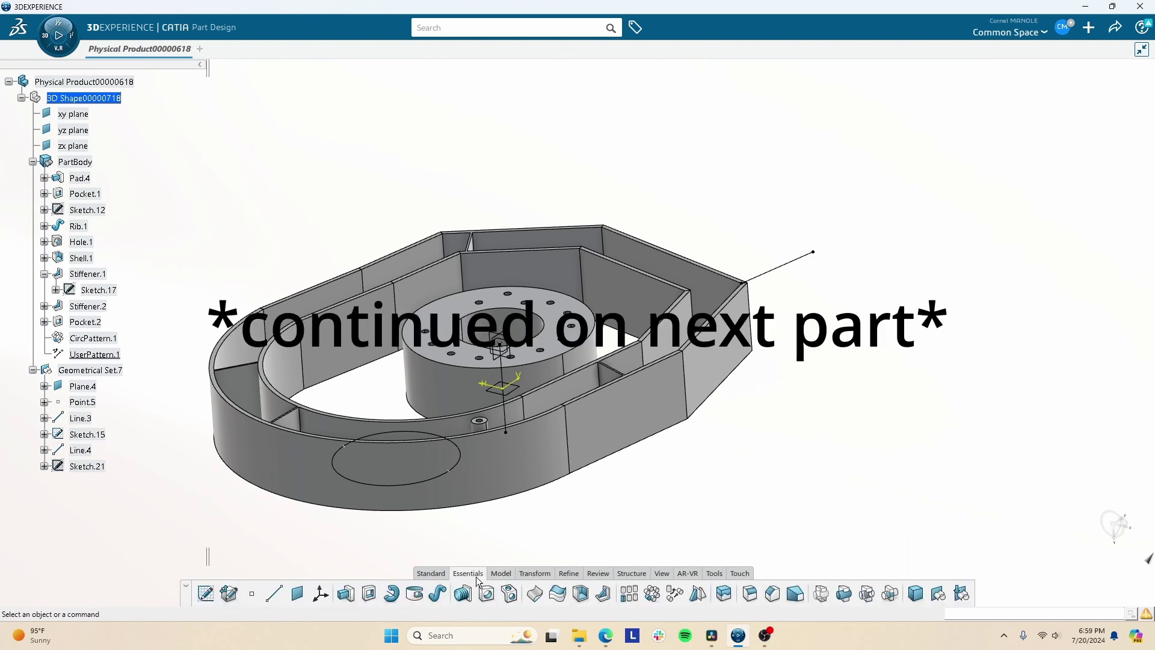